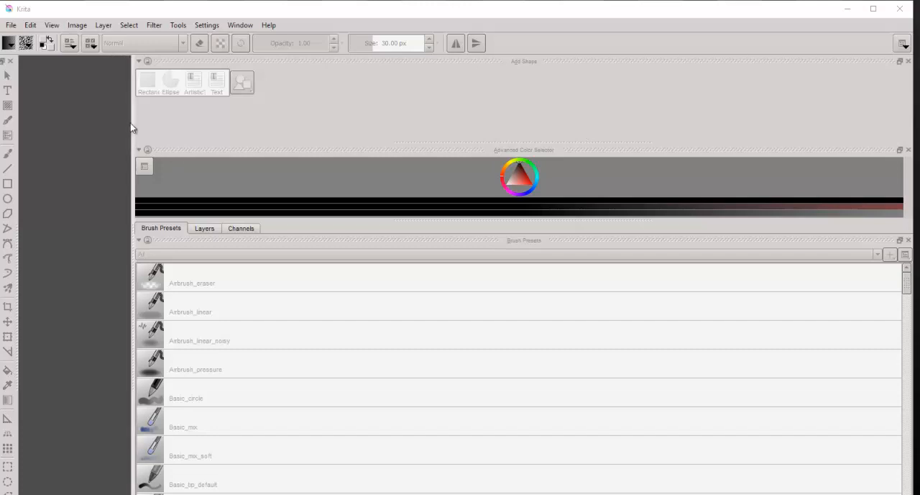
# Step: Begin a new custom document and choose the predefined A3 (300 ppi) image size
pyautogui.moveTo(132, 122); pyautogui.dragTo(197, 120)
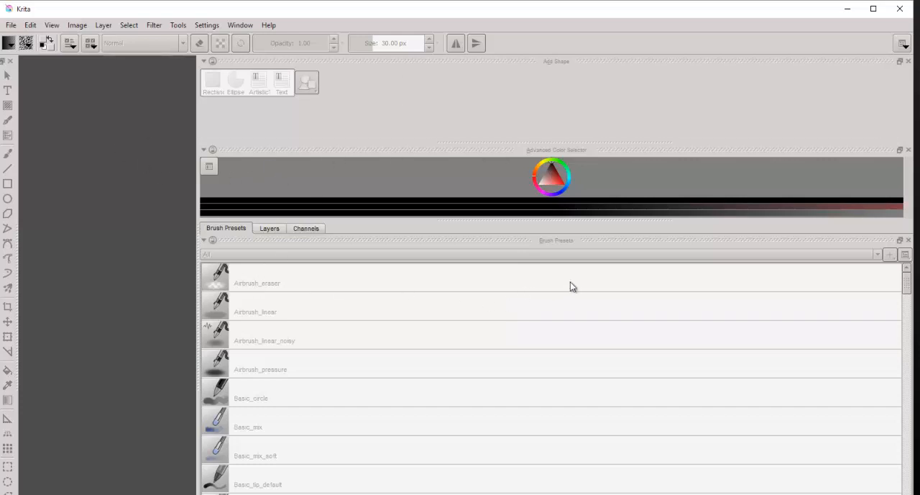
pyautogui.click(10, 28)
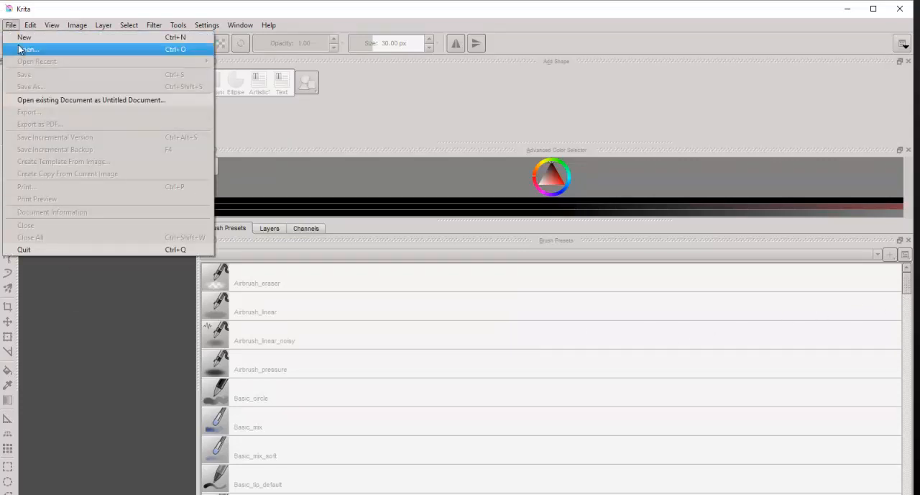
pyautogui.click(25, 38)
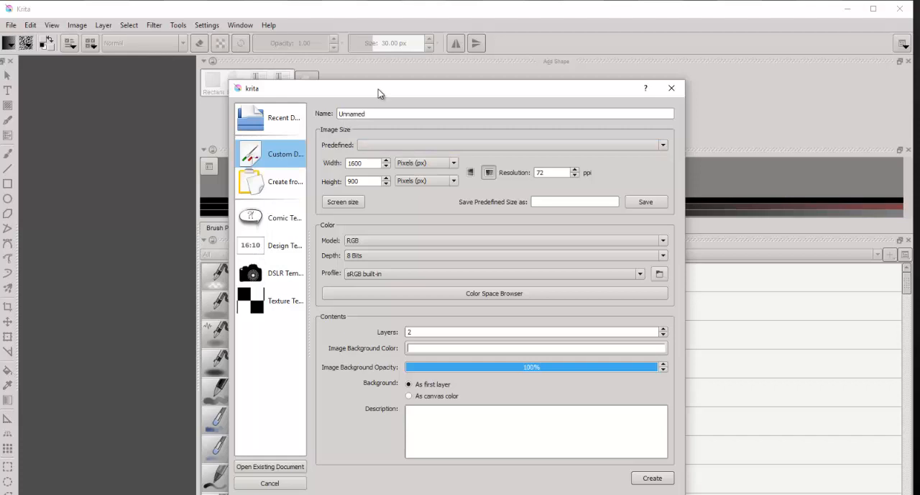
pyautogui.moveTo(379, 92); pyautogui.dragTo(299, 86)
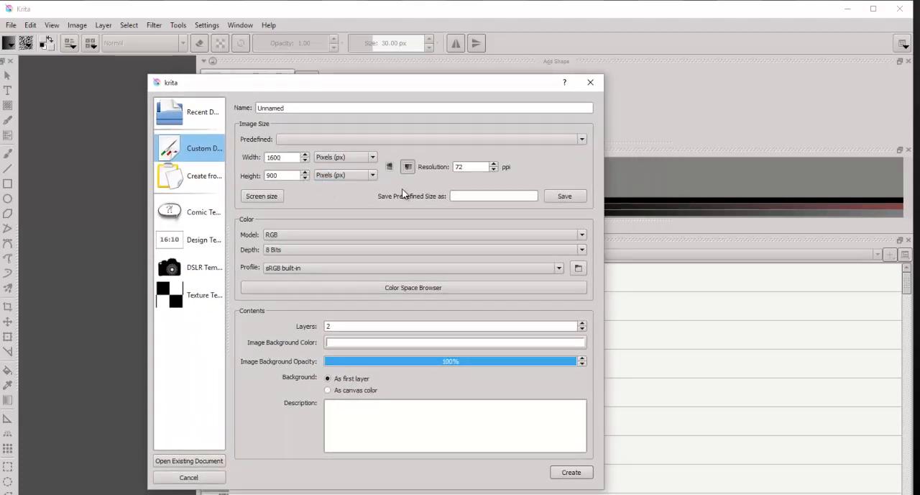
pyautogui.click(584, 139)
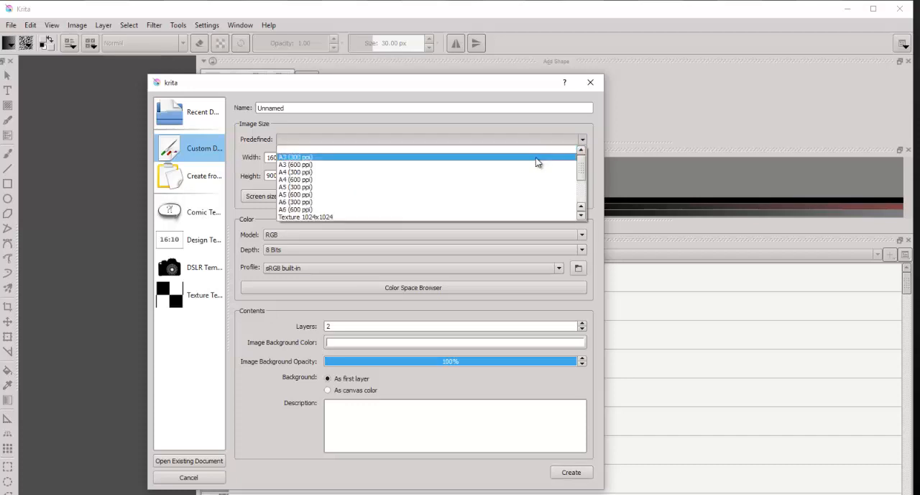
pyautogui.click(541, 158)
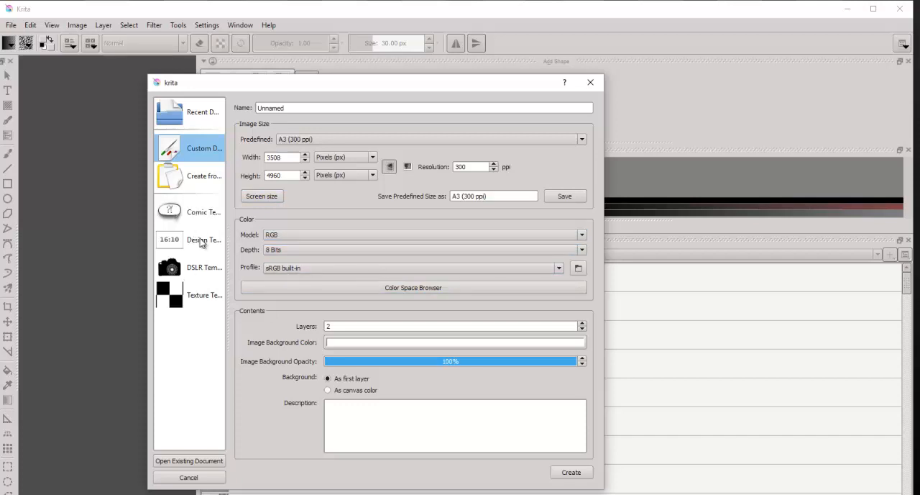
# Step: Widen the new-document dialog so its category names are fully readable, and view the clipboard and custom document settings
pyautogui.click(210, 184)
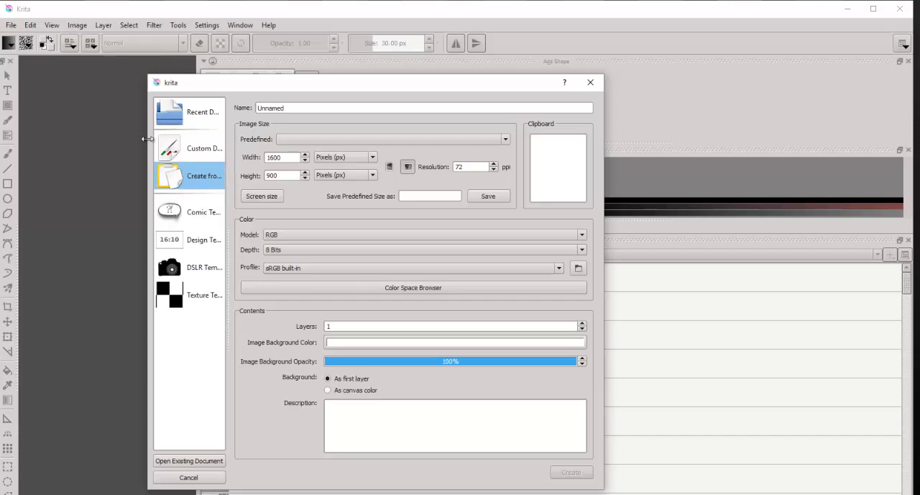
pyautogui.moveTo(147, 139); pyautogui.dragTo(11, 141)
pyautogui.moveTo(185, 85); pyautogui.dragTo(350, 72)
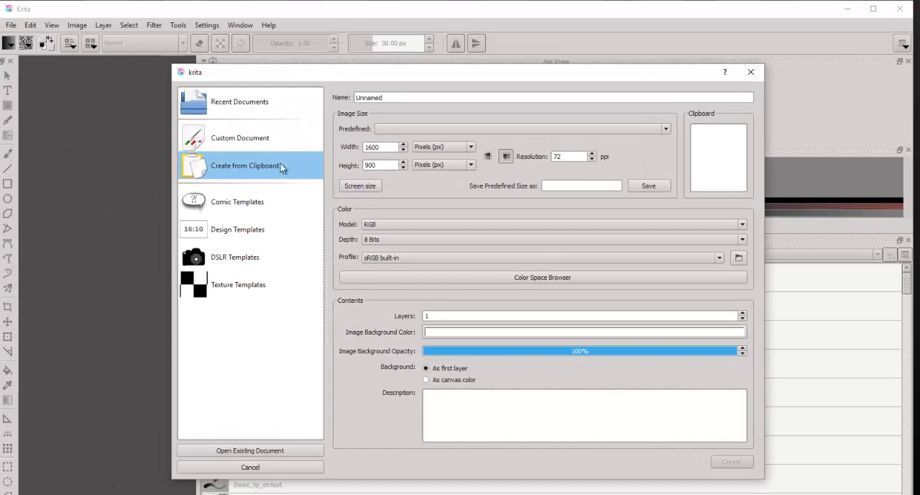
pyautogui.click(284, 140)
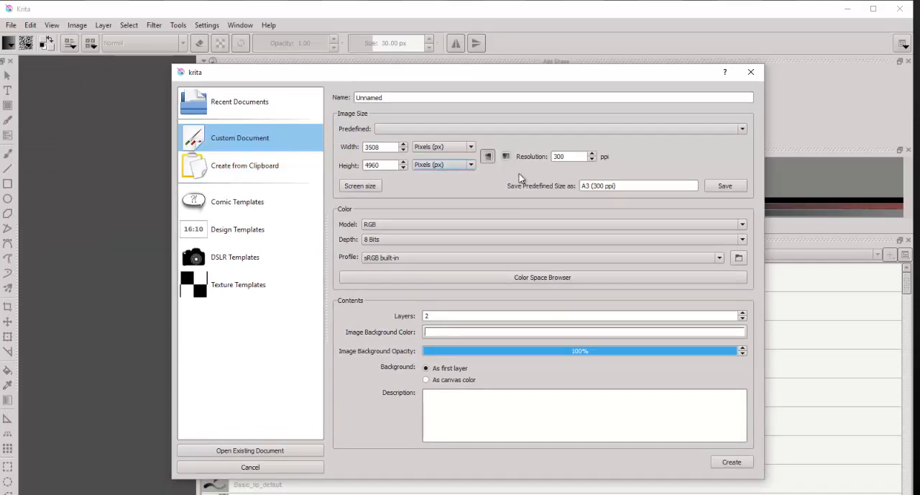
# Step: Look through the comic templates, including the US-style, Manga, waffle-iron grid and European BD ones
pyautogui.click(279, 205)
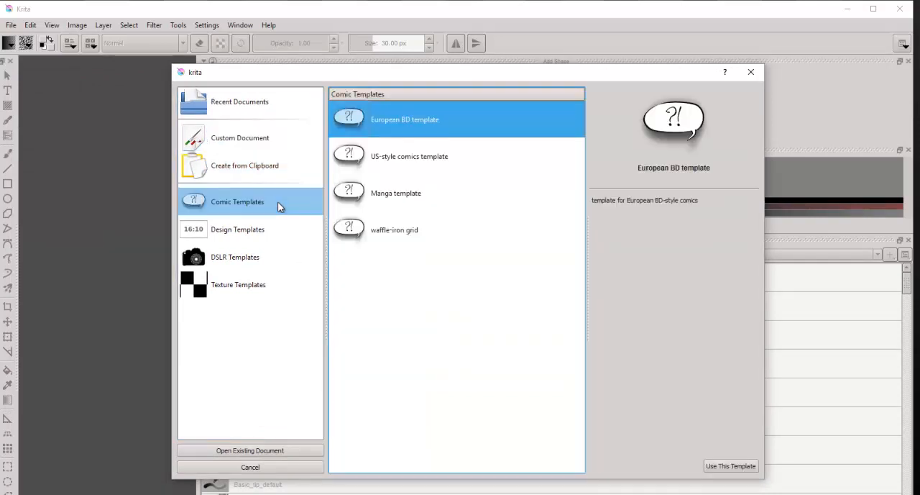
pyautogui.click(450, 159)
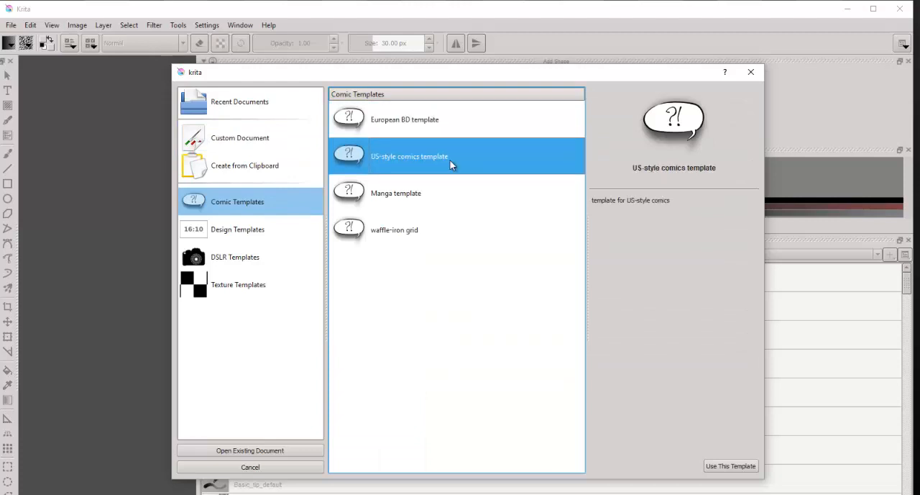
pyautogui.click(440, 198)
pyautogui.click(432, 232)
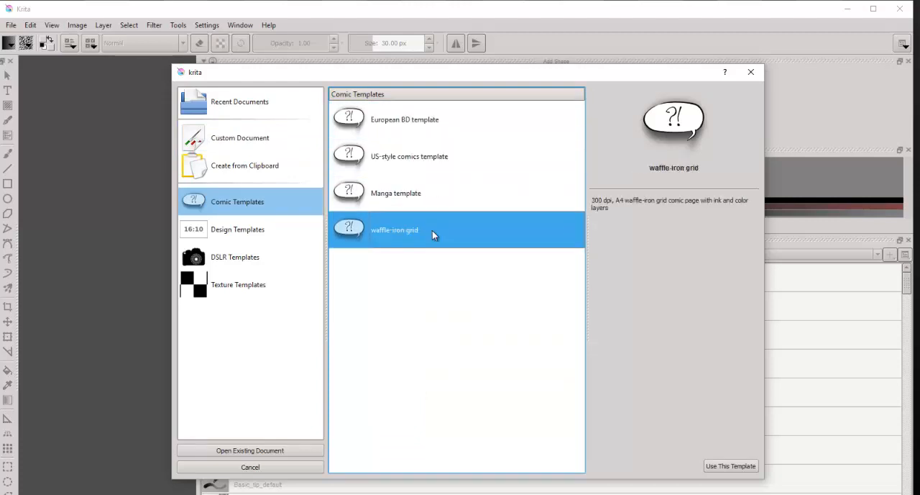
pyautogui.click(433, 123)
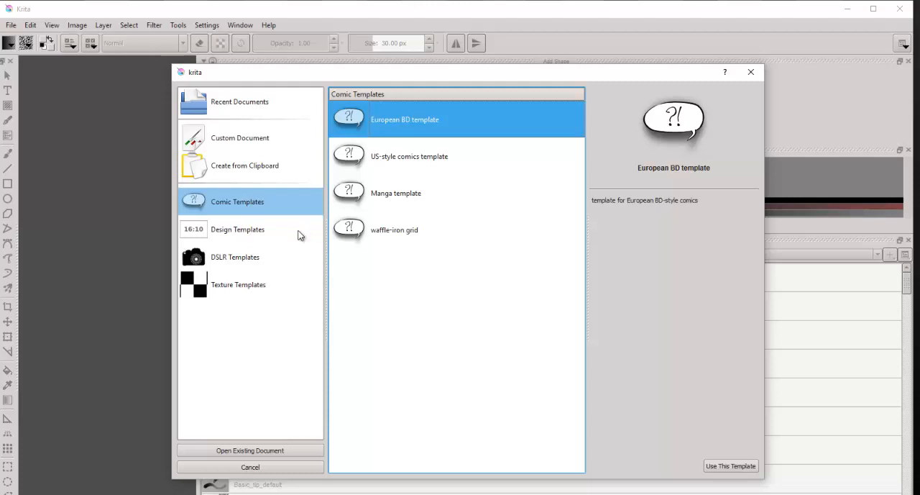
# Step: Examine the available design, DSLR and texture templates, including the A3 landscape and A4 portrait presentation designs
pyautogui.click(251, 238)
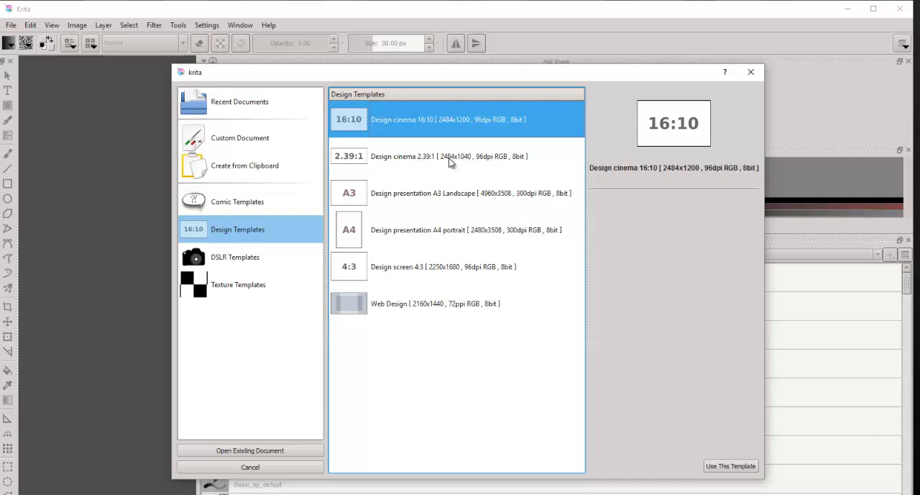
pyautogui.click(446, 198)
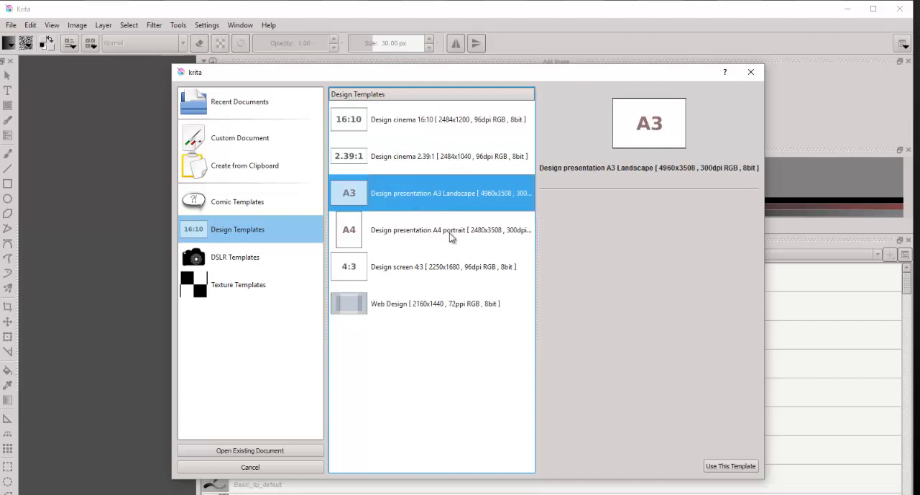
pyautogui.click(452, 231)
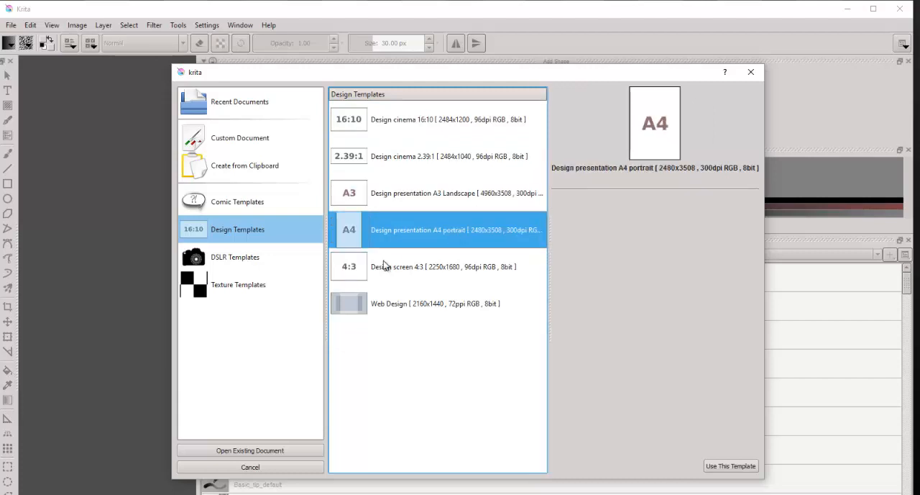
pyautogui.click(261, 260)
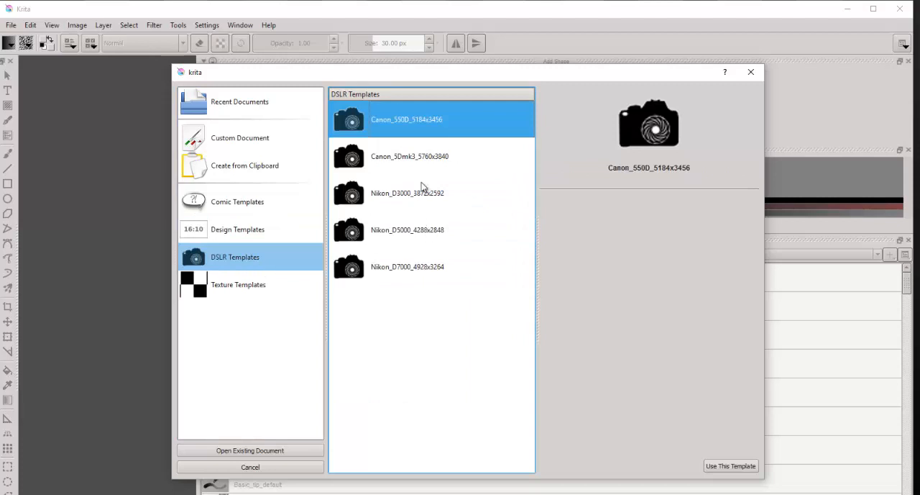
pyautogui.click(237, 288)
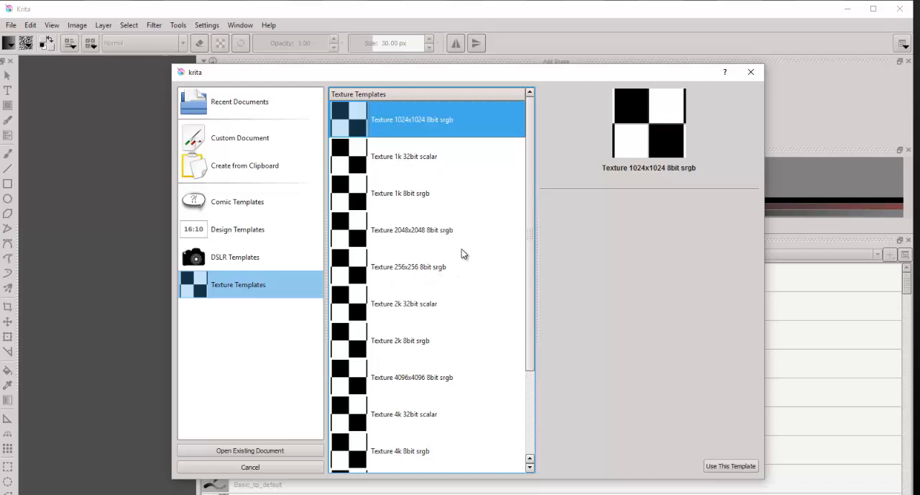
pyautogui.scroll(-1, 453, 351)
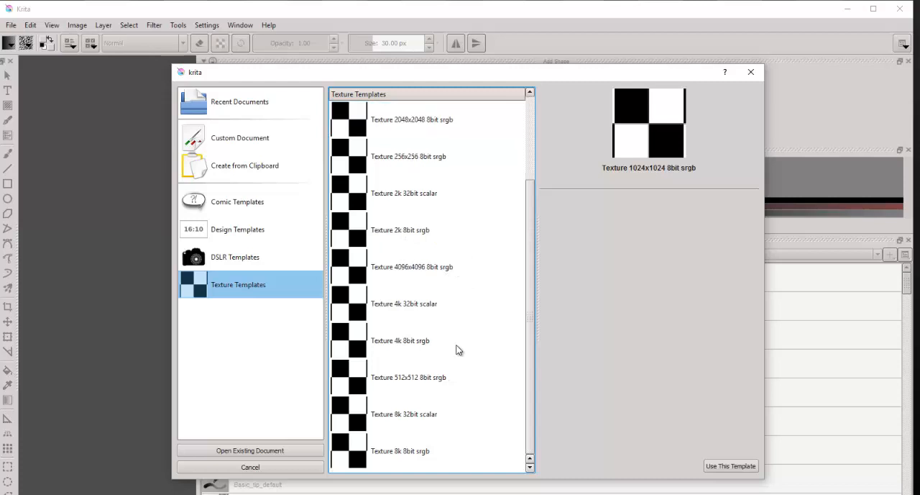
pyautogui.scroll(1, 460, 350)
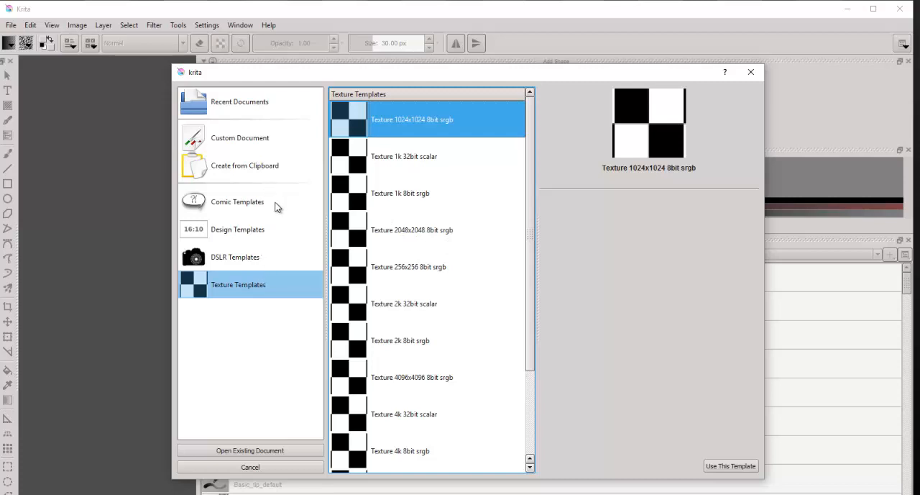
# Step: Create the document from the Design screen 4:3 template (2250x1680, 96dpi RGB, 8bit)
pyautogui.click(271, 236)
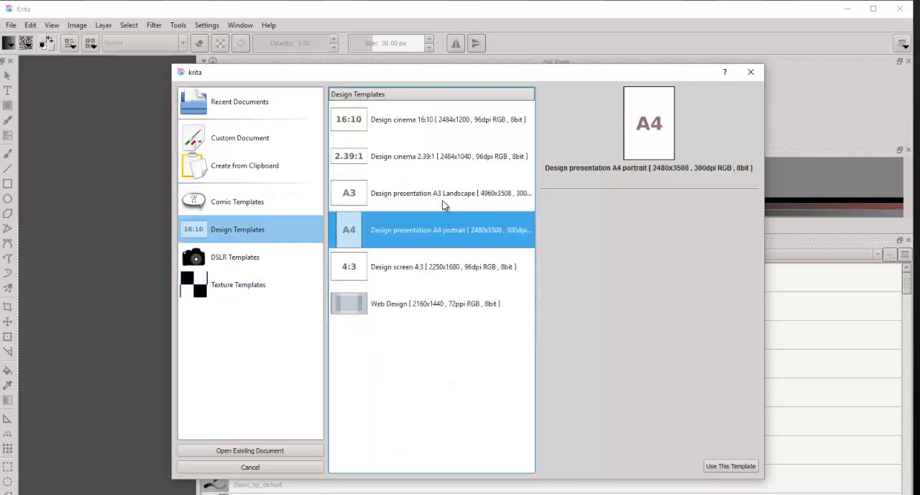
pyautogui.click(448, 279)
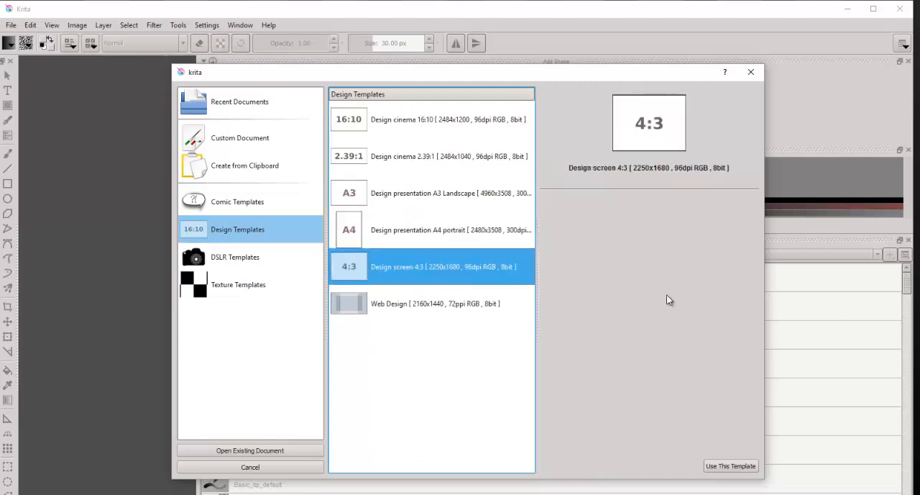
pyautogui.click(737, 466)
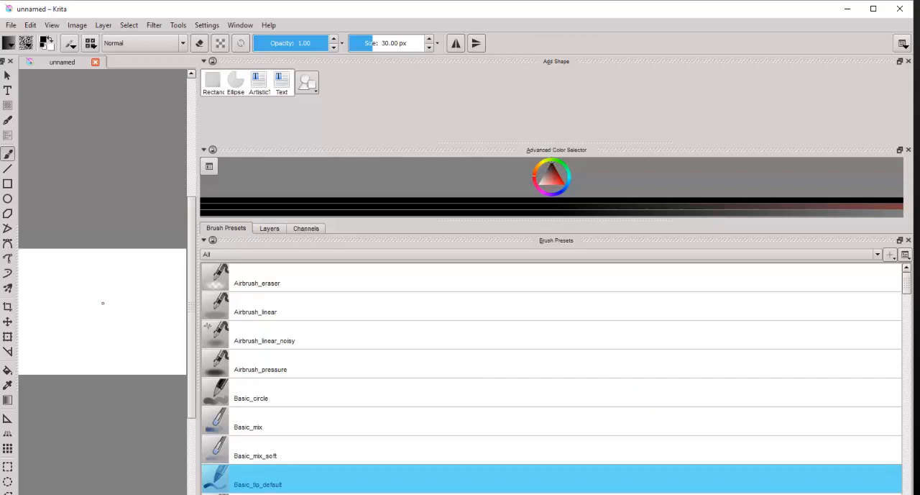
# Step: Look through the brush presets and select Airbrush_eraser
pyautogui.moveTo(907, 294)
pyautogui.mouseDown()
pyautogui.moveTo(911, 308)
pyautogui.moveTo(908, 282)
pyautogui.mouseUp()
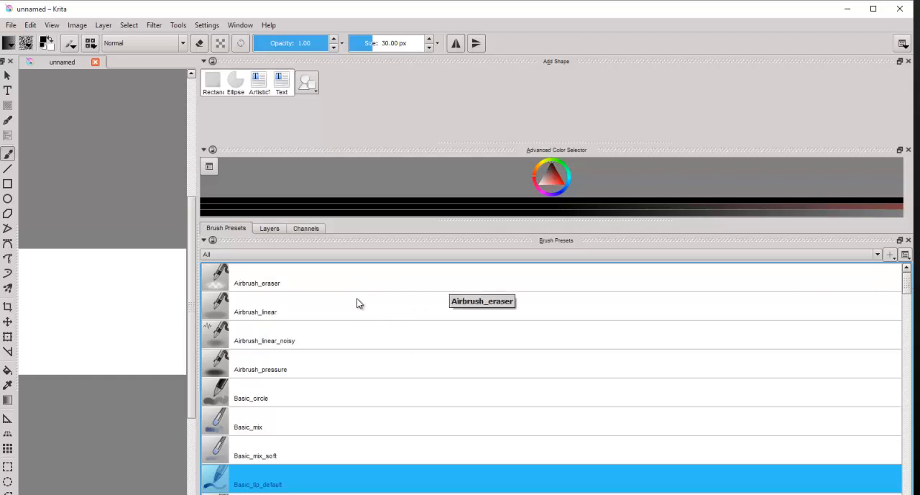
pyautogui.scroll(-1, 360, 301)
pyautogui.scroll(1, 359, 301)
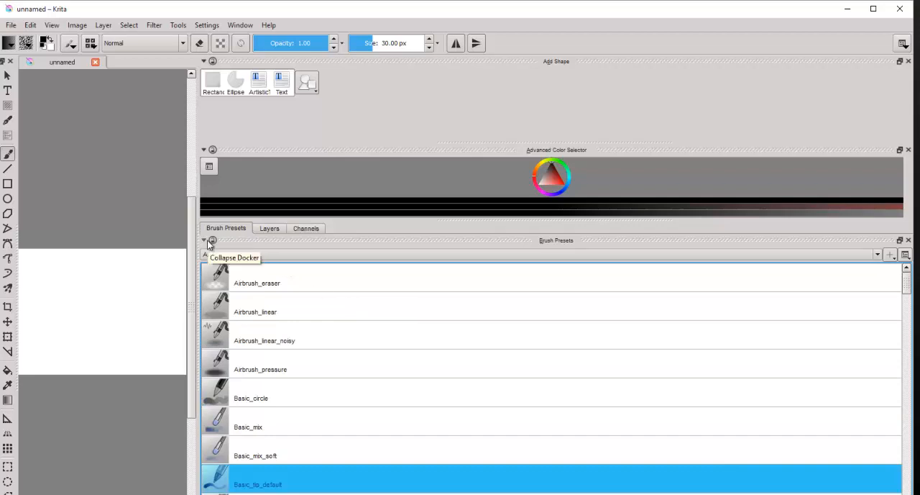
pyautogui.click(420, 280)
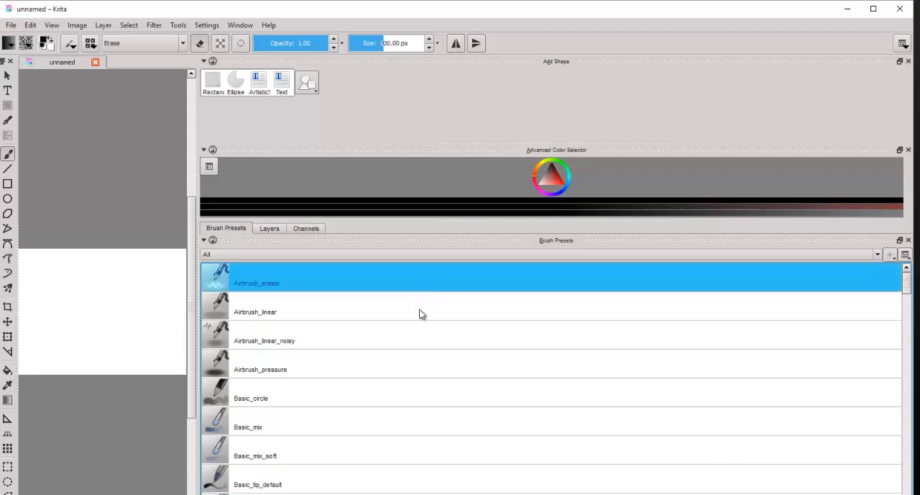
# Step: View the document's layers and color channels, and return to the brush presets
pyautogui.click(271, 229)
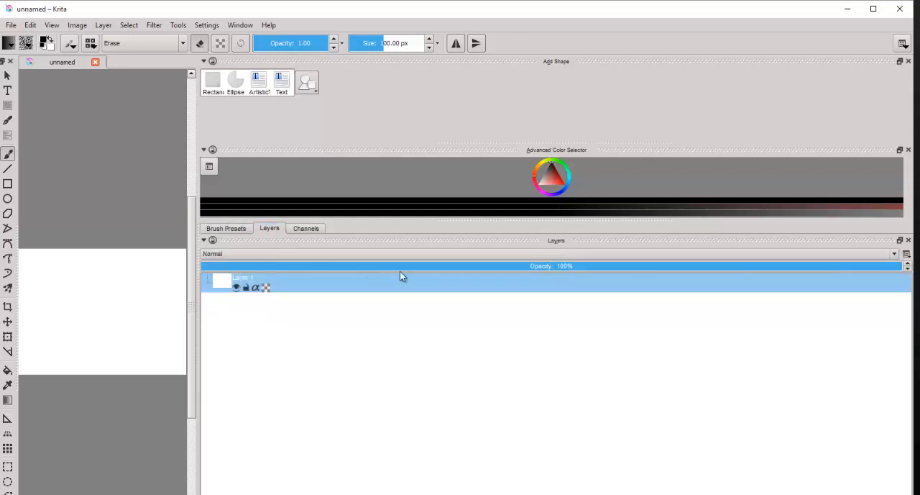
pyautogui.click(308, 229)
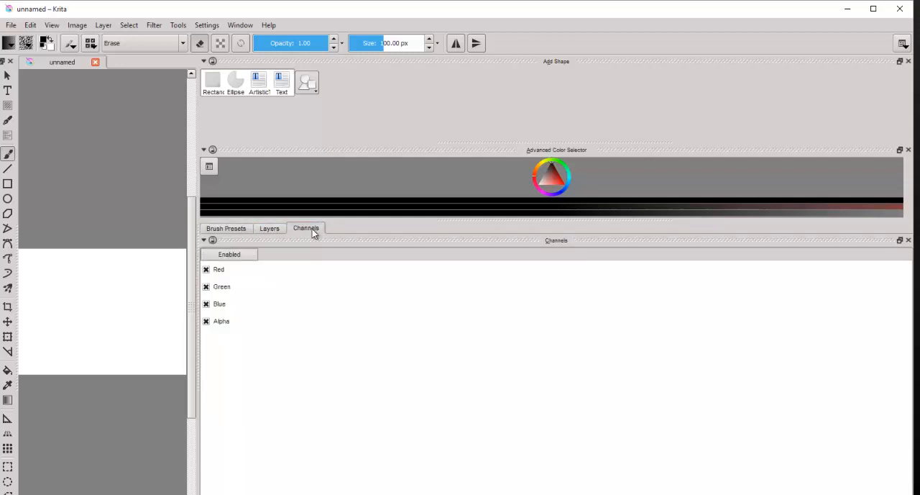
pyautogui.click(268, 230)
pyautogui.click(231, 231)
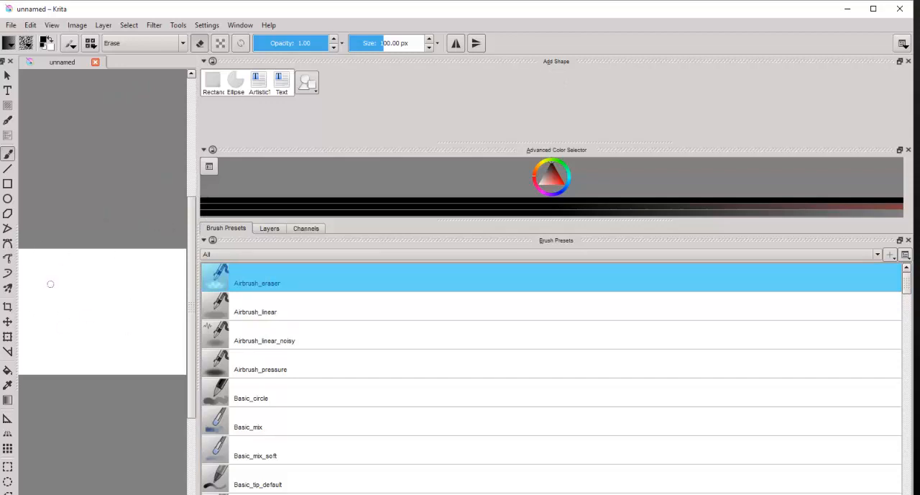
# Step: Narrow the docker area to enlarge the canvas space and fit the whole white page in view
pyautogui.moveTo(202, 135); pyautogui.dragTo(720, 144)
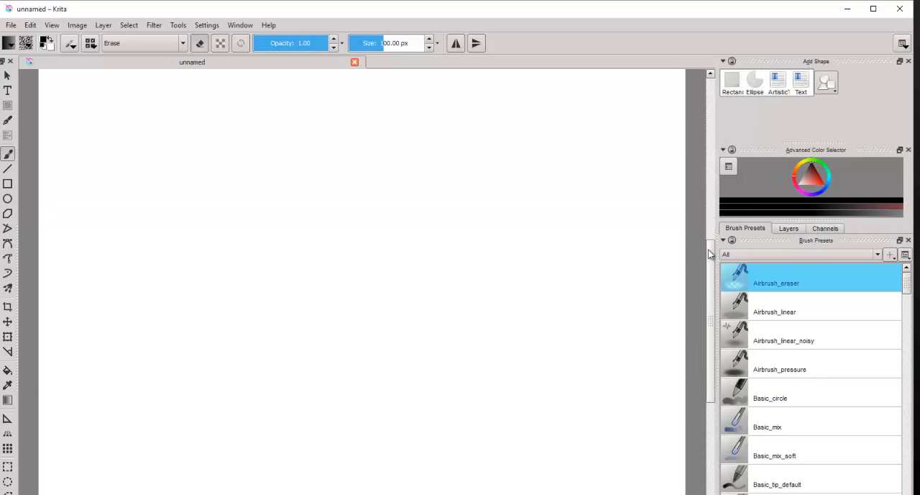
pyautogui.scroll(-2, 291, 255)
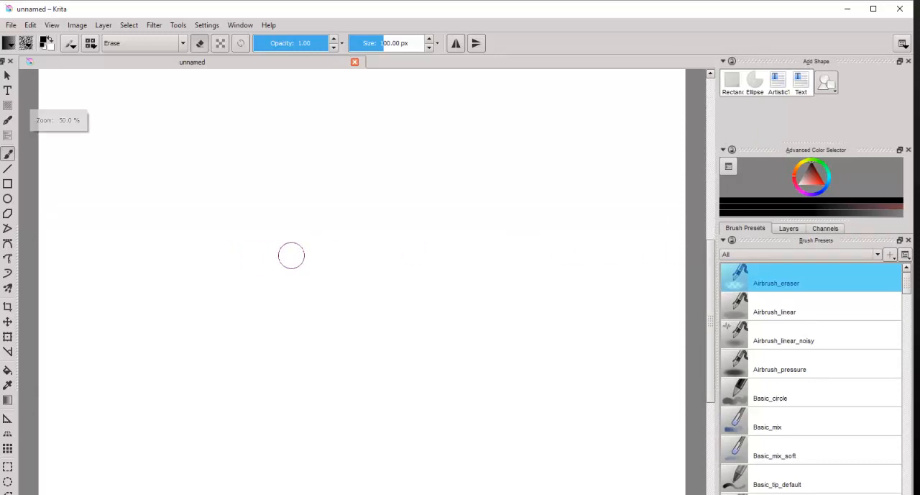
pyautogui.scroll(2, 291, 255)
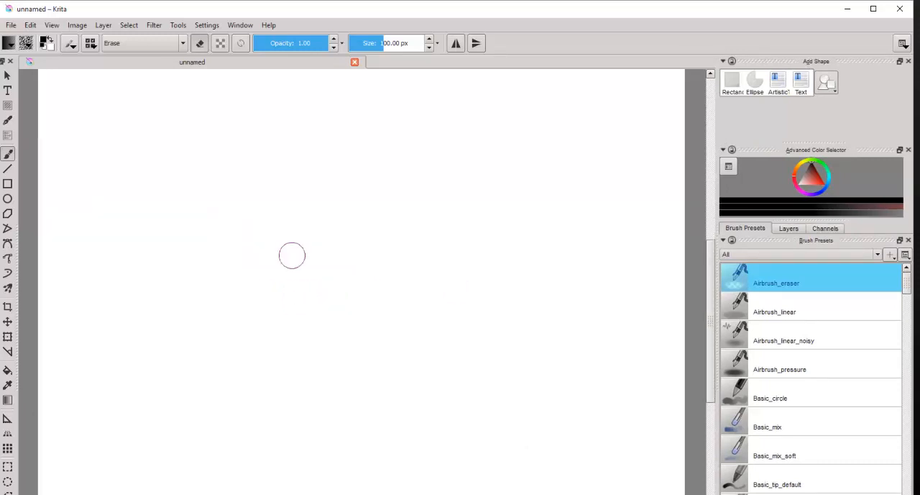
pyautogui.scroll(-2, 292, 255)
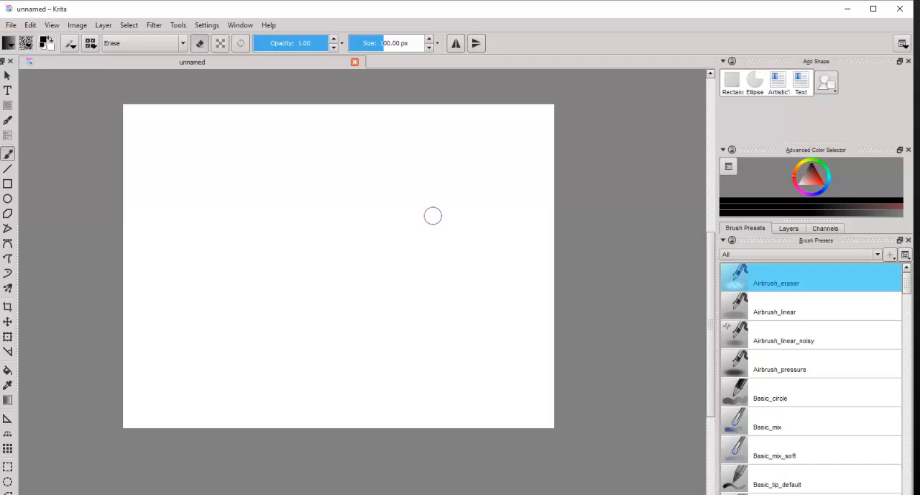
# Step: Return to the Basic_tip_default brush and draw a looping oval and diagonal hatching strokes on the page's upper half
pyautogui.press('/')
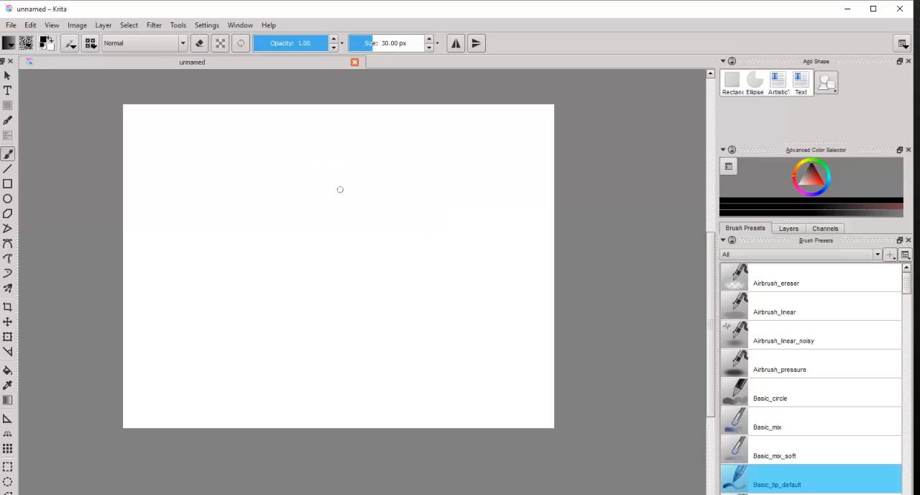
pyautogui.click(352, 145)
pyautogui.moveTo(366, 158)
pyautogui.mouseDown()
pyautogui.moveTo(378, 198)
pyautogui.moveTo(356, 186)
pyautogui.moveTo(387, 154)
pyautogui.moveTo(376, 205)
pyautogui.moveTo(386, 146)
pyautogui.moveTo(374, 148)
pyautogui.moveTo(395, 171)
pyautogui.moveTo(391, 196)
pyautogui.moveTo(367, 177)
pyautogui.moveTo(394, 146)
pyautogui.moveTo(366, 213)
pyautogui.moveTo(416, 170)
pyautogui.moveTo(395, 231)
pyautogui.moveTo(445, 244)
pyautogui.mouseUp()
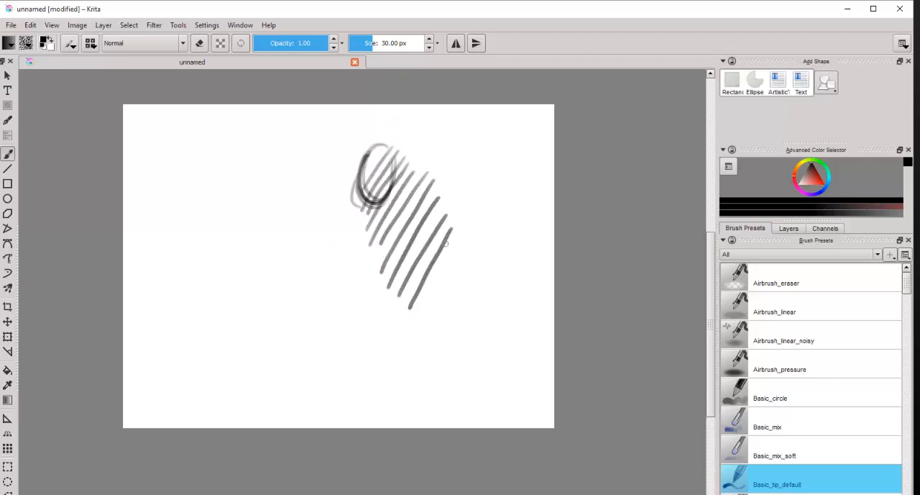
# Step: Add one more diagonal hatching stroke beside the existing ones and a second row of parallel diagonal strokes on the page's left half
pyautogui.moveTo(430, 327); pyautogui.dragTo(469, 245)
pyautogui.moveTo(197, 251); pyautogui.dragTo(235, 158)
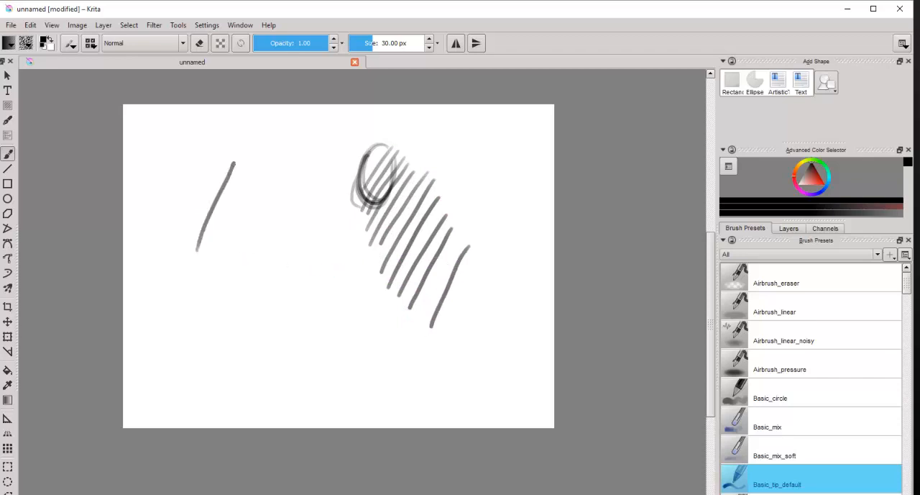
pyautogui.moveTo(200, 271); pyautogui.dragTo(238, 174)
pyautogui.moveTo(213, 268); pyautogui.dragTo(244, 188)
pyautogui.moveTo(223, 292)
pyautogui.mouseDown()
pyautogui.moveTo(254, 192)
pyautogui.moveTo(263, 207)
pyautogui.mouseUp()
pyautogui.moveTo(250, 303)
pyautogui.mouseDown()
pyautogui.moveTo(274, 210)
pyautogui.moveTo(284, 223)
pyautogui.mouseUp()
pyautogui.moveTo(272, 317)
pyautogui.mouseDown()
pyautogui.moveTo(290, 229)
pyautogui.moveTo(292, 253)
pyautogui.mouseUp()
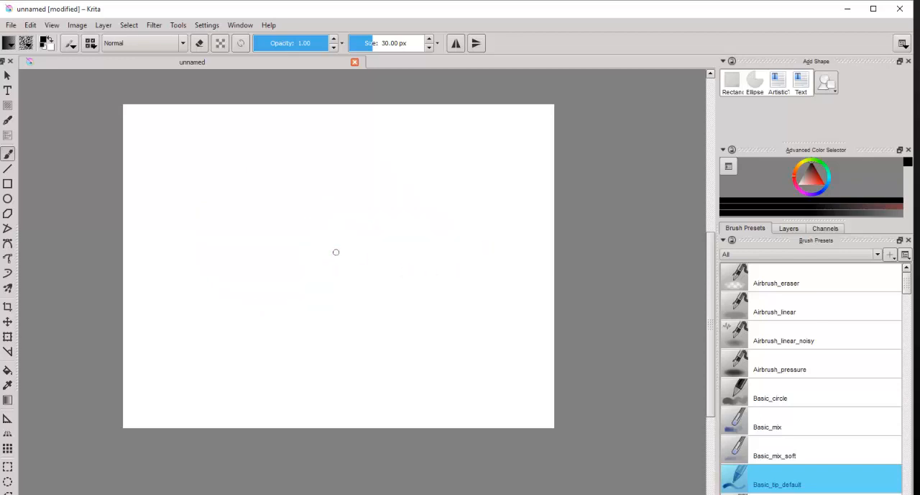
# Step: Look over the file and edit commands, and switch the view to show only the canvas
pyautogui.click(11, 25)
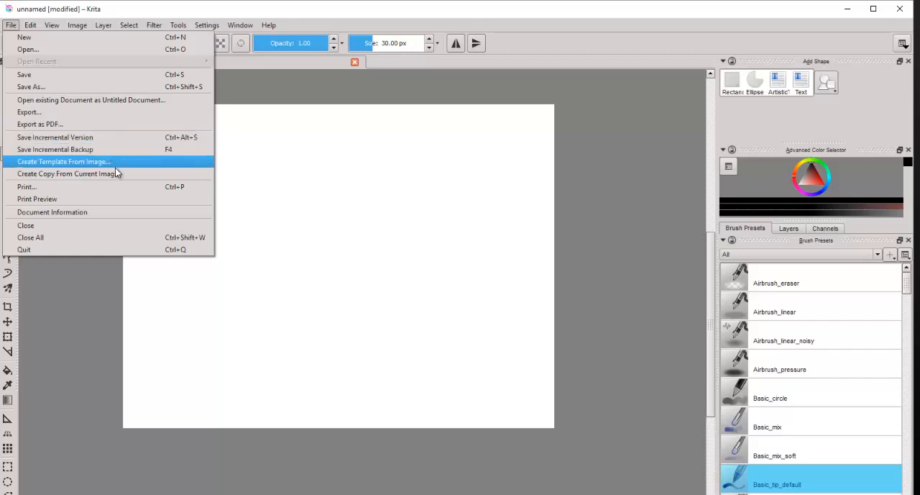
pyautogui.click(29, 26)
pyautogui.click(10, 26)
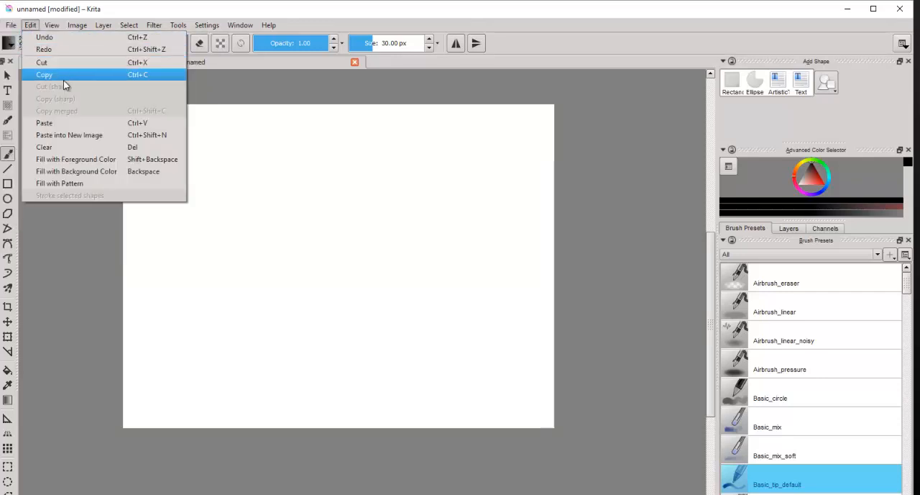
pyautogui.moveTo(59, 30)
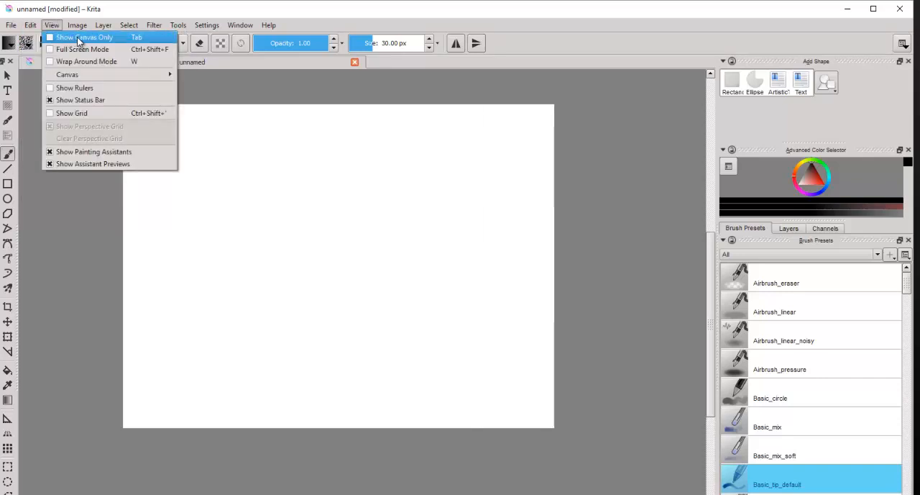
pyautogui.click(80, 40)
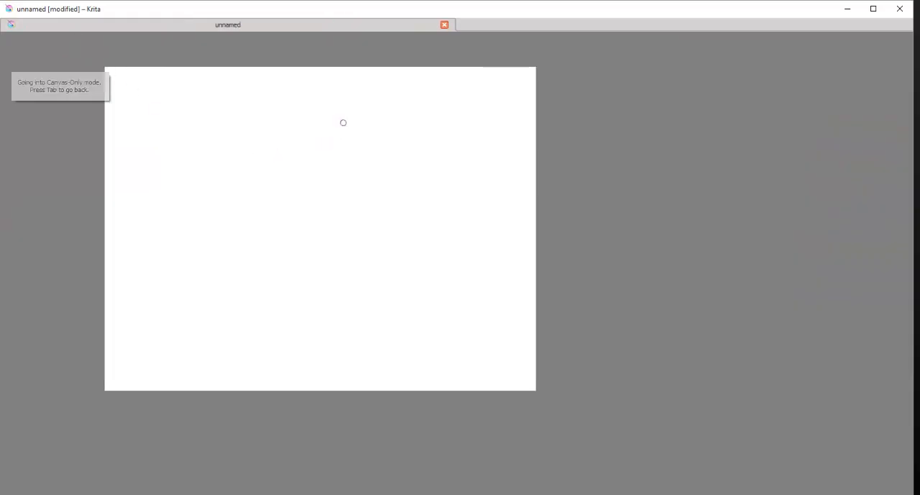
# Step: Draw a looping y-shaped stroke and a short vertical line on the page's upper half, and restore the full interface
pyautogui.moveTo(343, 122); pyautogui.dragTo(371, 117)
pyautogui.moveTo(343, 144)
pyautogui.mouseDown()
pyautogui.moveTo(359, 215)
pyautogui.moveTo(386, 144)
pyautogui.mouseUp()
pyautogui.moveTo(406, 113); pyautogui.dragTo(406, 160)
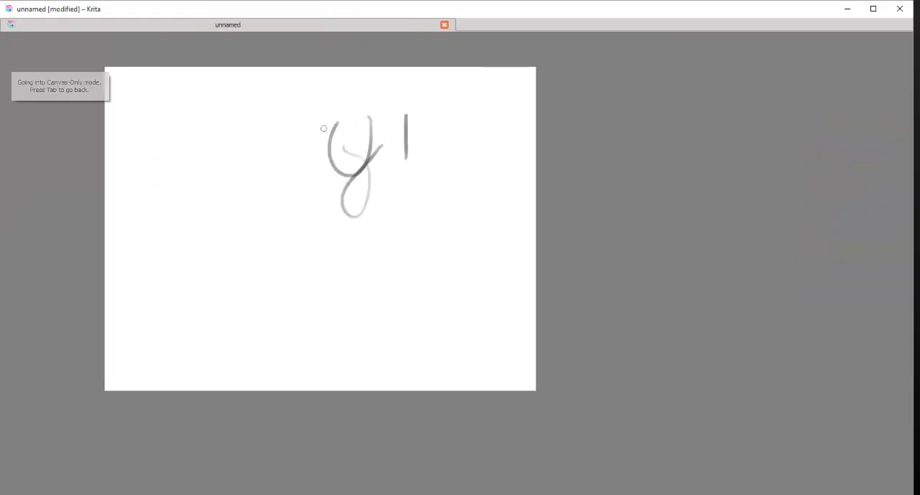
pyautogui.press('Tab')
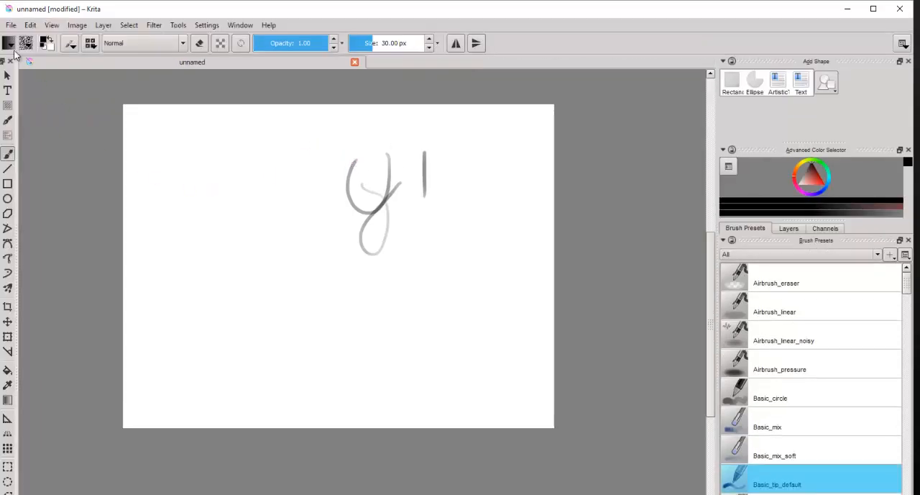
# Step: Switch the window to Full Screen Mode
pyautogui.click(30, 25)
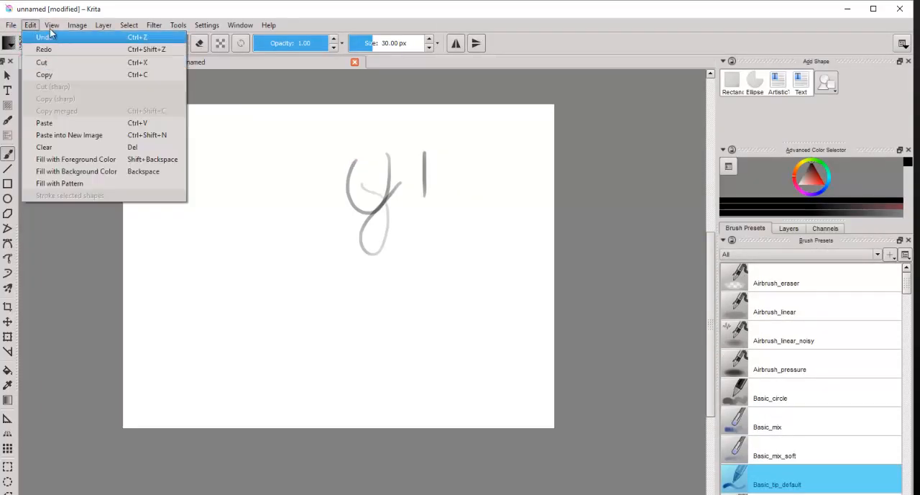
pyautogui.moveTo(52, 25)
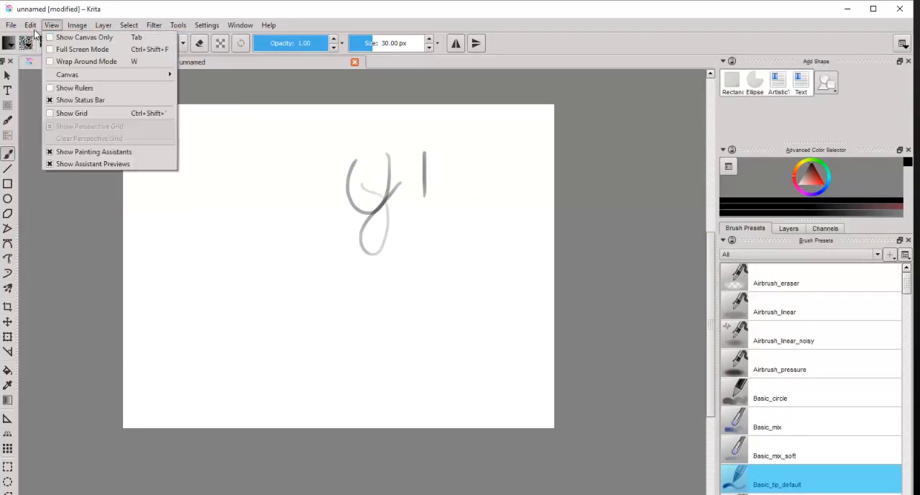
pyautogui.click(80, 49)
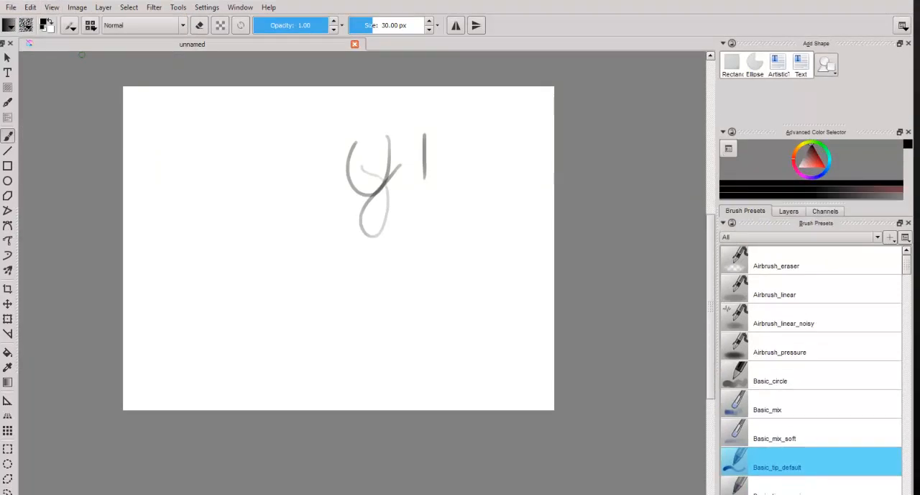
# Step: Turn on Wrap Around Mode, view how the drawing repeats around the page, and turn the mode off
pyautogui.click(52, 9)
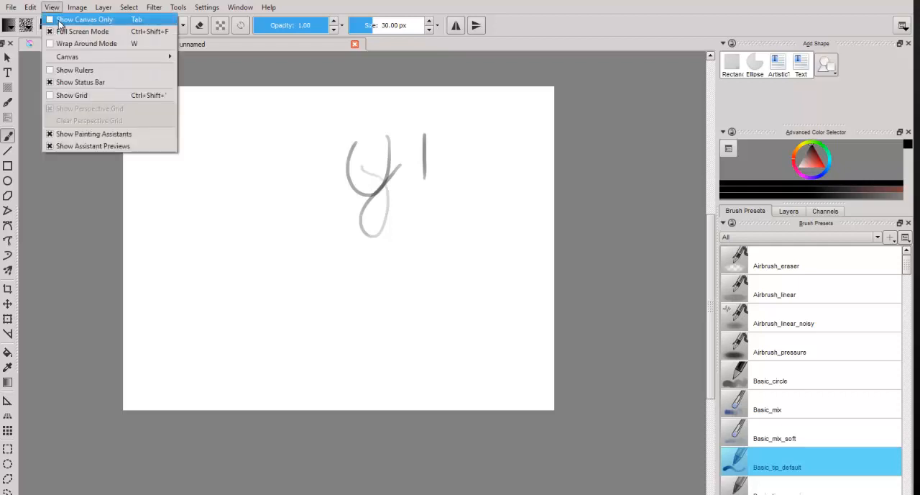
pyautogui.click(77, 46)
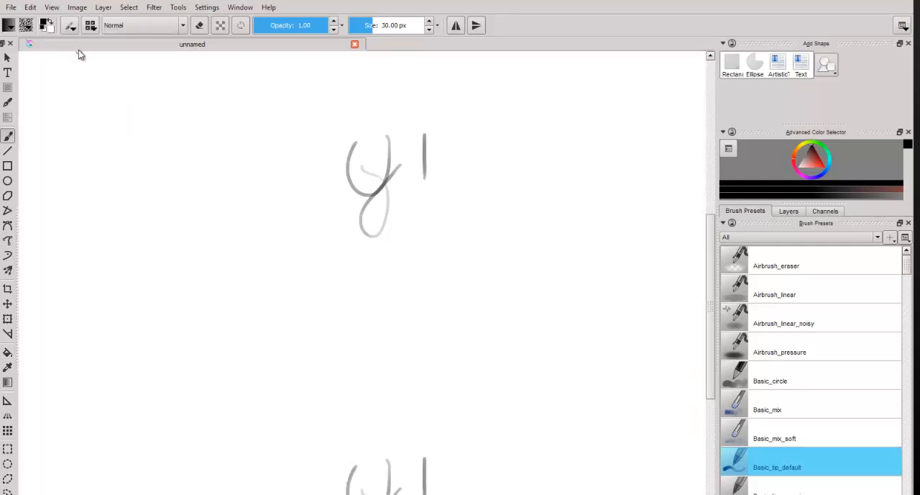
pyautogui.moveTo(716, 246)
pyautogui.mouseDown()
pyautogui.moveTo(713, 184)
pyautogui.moveTo(705, 378)
pyautogui.mouseUp()
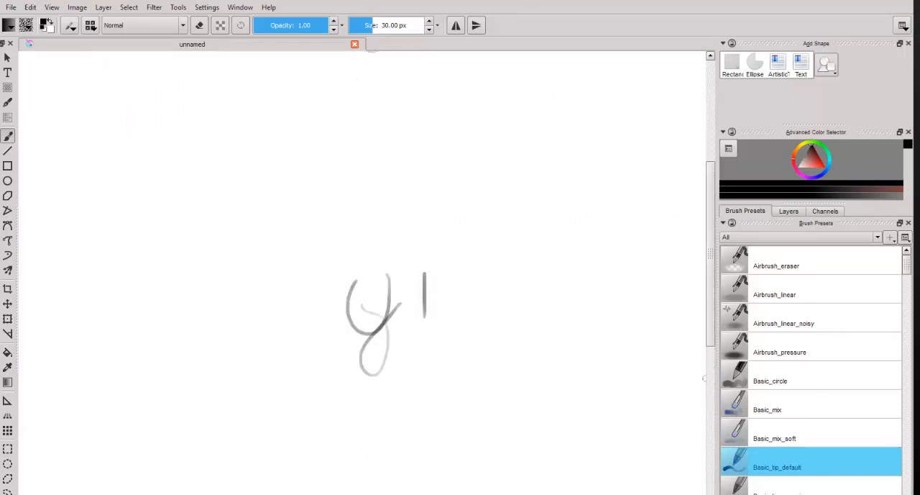
pyautogui.click(52, 9)
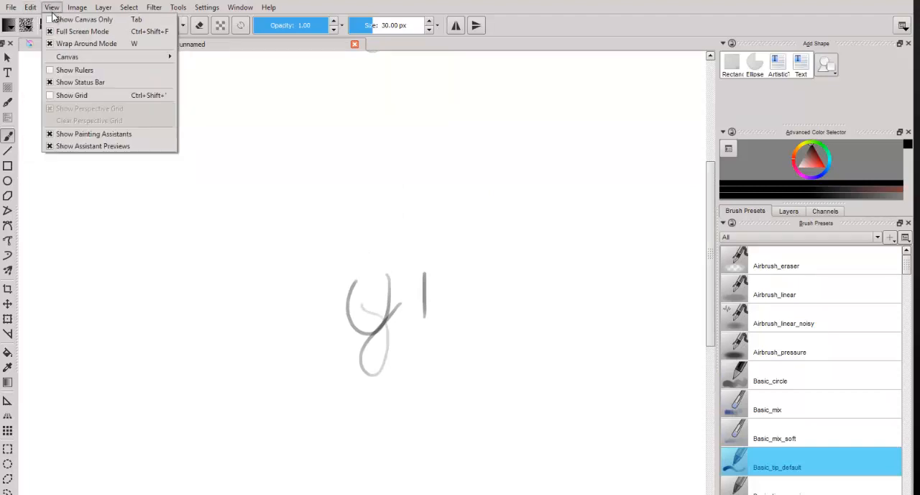
pyautogui.click(59, 42)
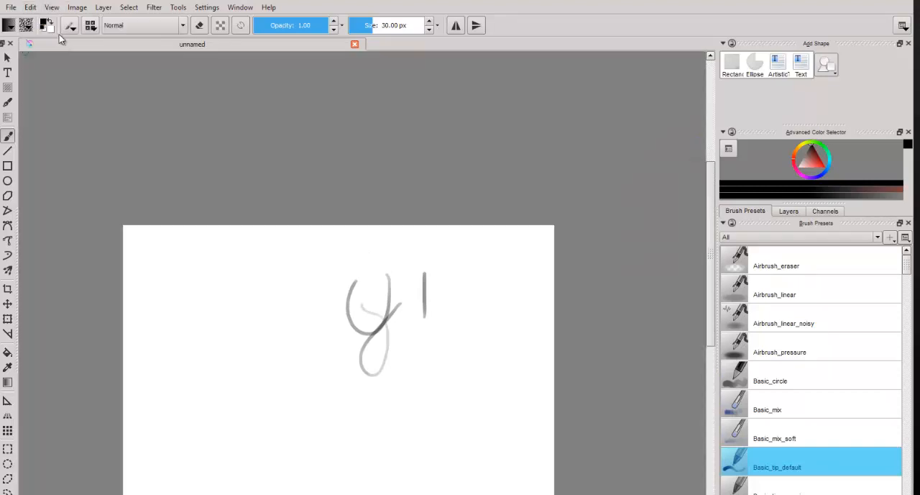
# Step: Look through the commands available for the image, its layers and selections
pyautogui.click(76, 9)
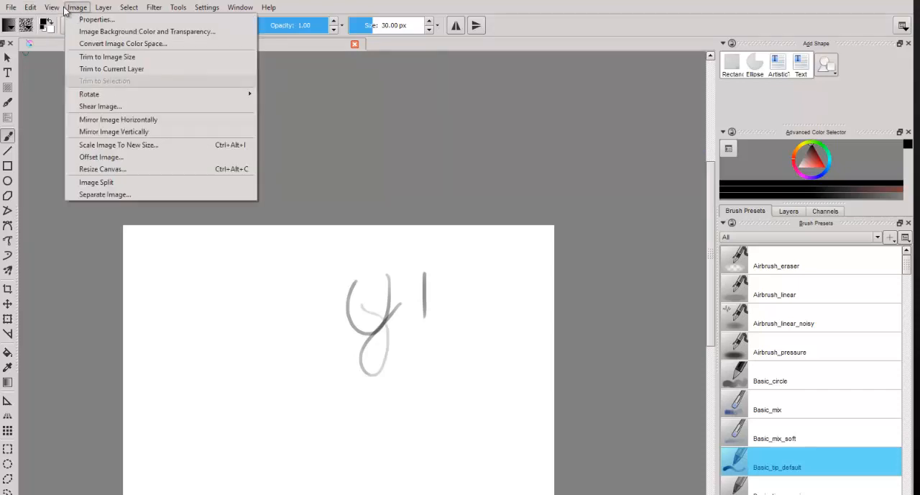
pyautogui.click(65, 33)
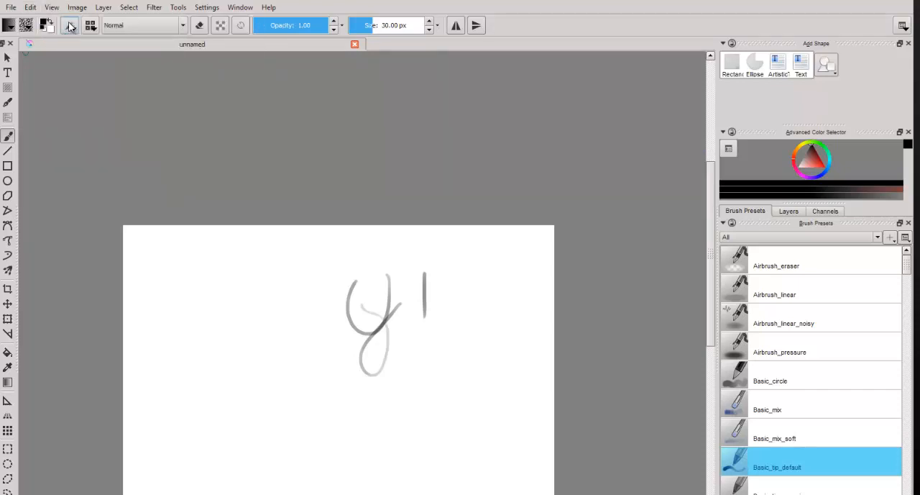
pyautogui.click(78, 9)
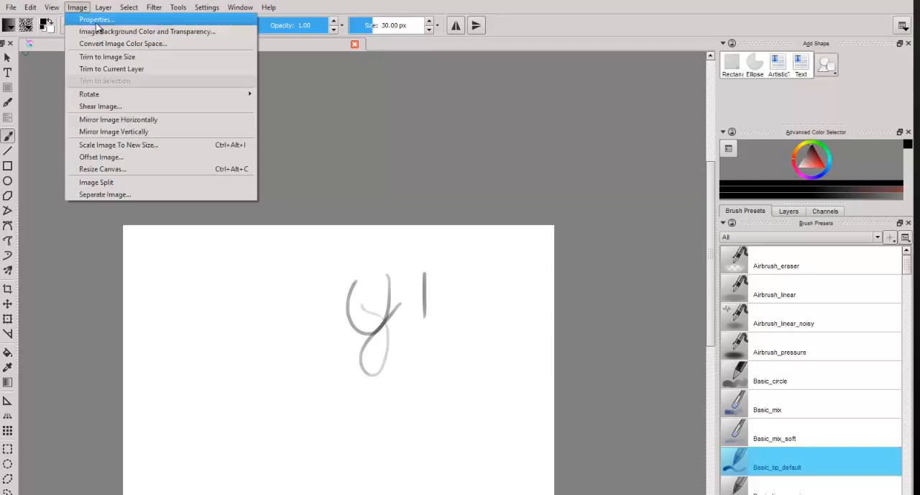
pyautogui.moveTo(104, 10)
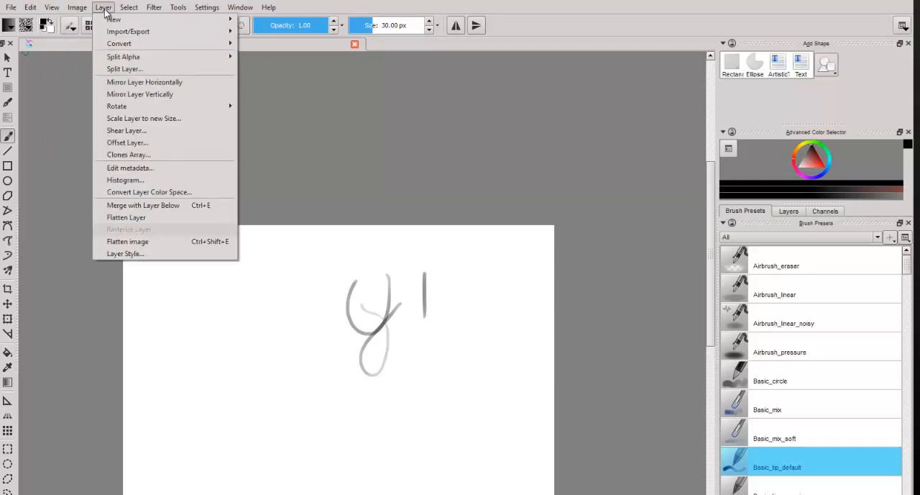
pyautogui.moveTo(119, 56)
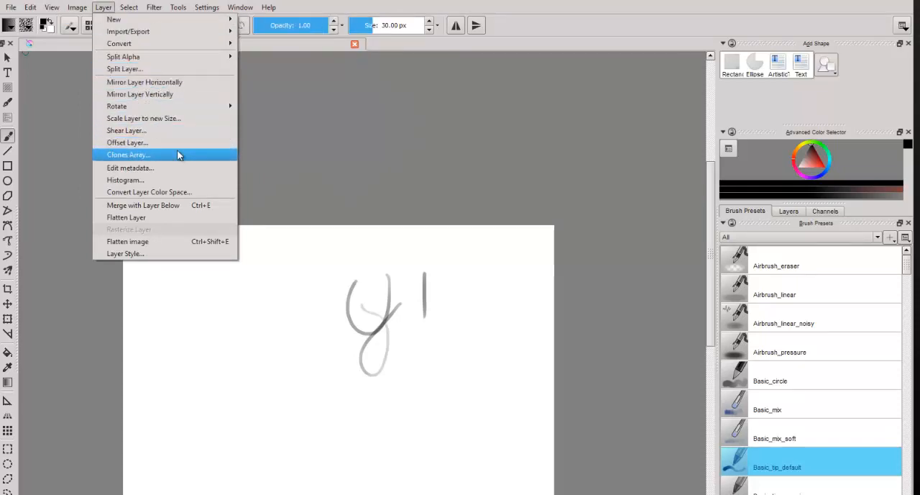
pyautogui.moveTo(134, 8)
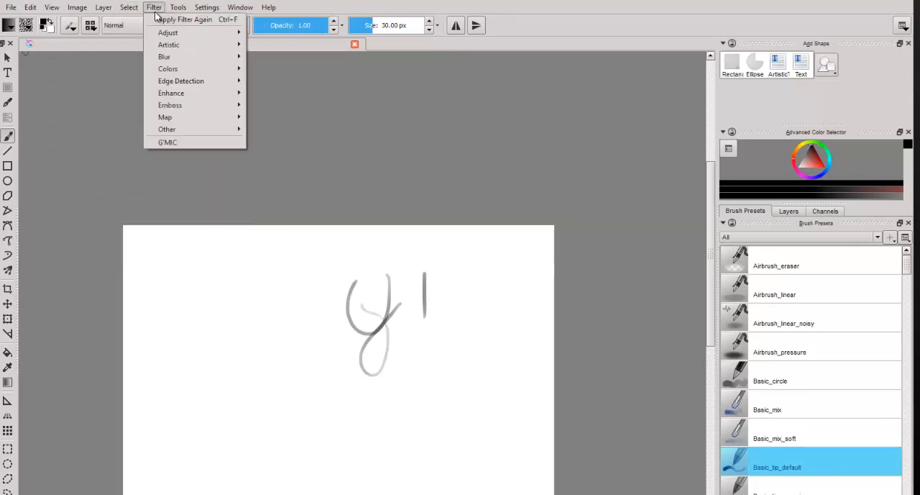
# Step: Open the Brightness/Contrast curve filter, close it without applying it, and look over the other adjustment filters
pyautogui.moveTo(184, 35)
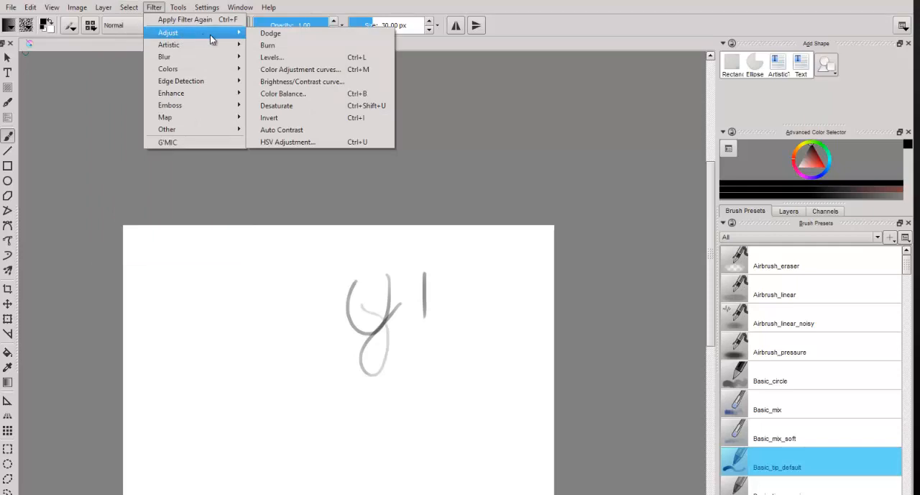
pyautogui.click(289, 80)
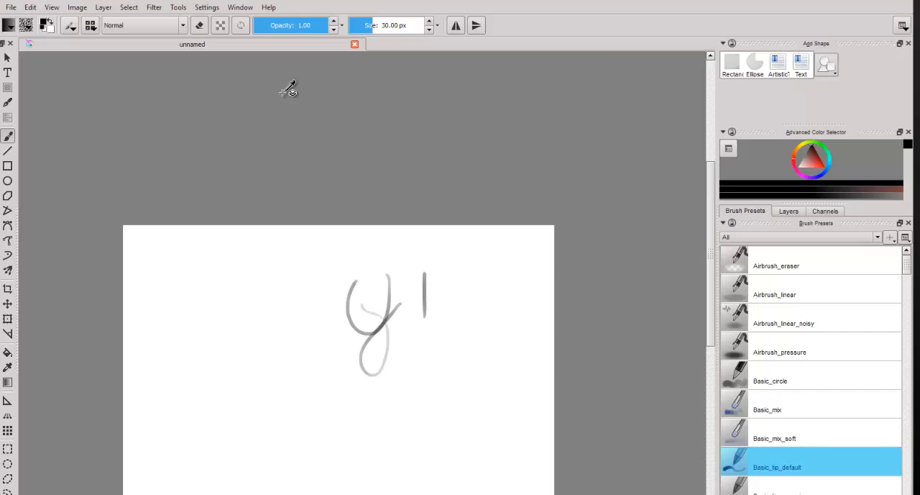
pyautogui.click(499, 177)
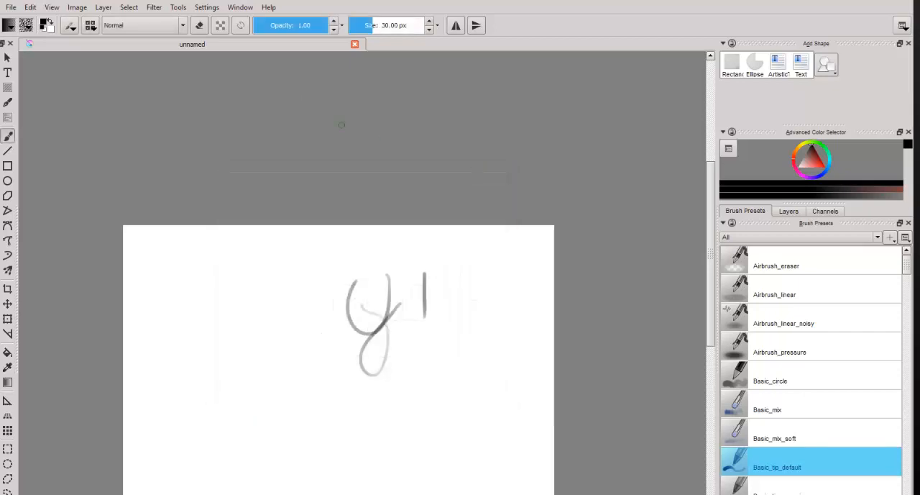
pyautogui.click(154, 7)
pyautogui.moveTo(189, 36)
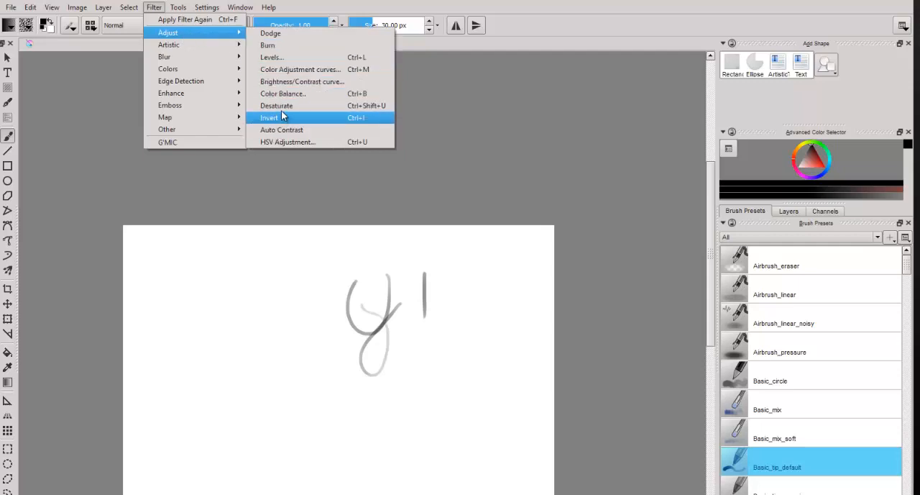
# Step: Set the interface theme to Krita blender
pyautogui.moveTo(180, 11)
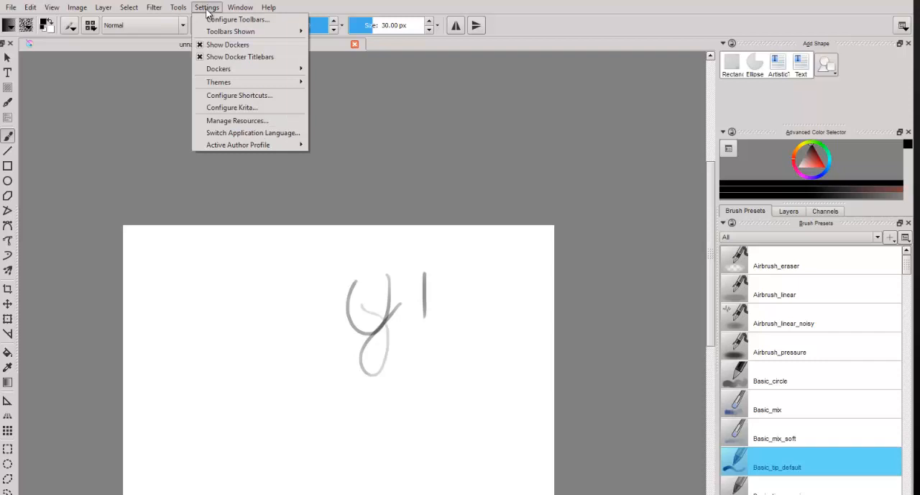
pyautogui.moveTo(234, 85)
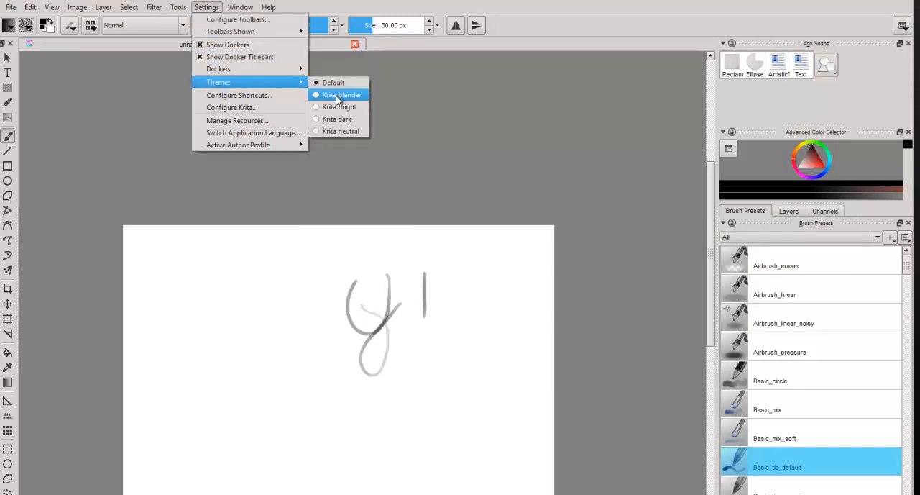
pyautogui.click(333, 100)
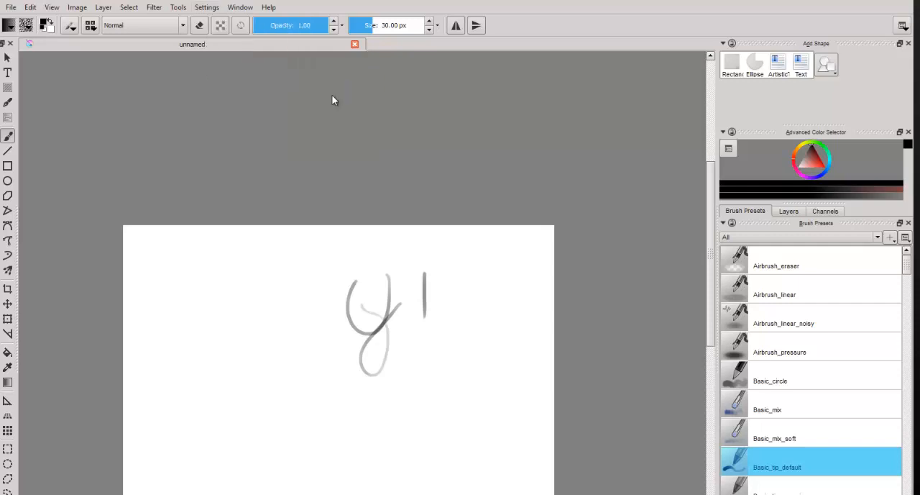
pyautogui.click(206, 7)
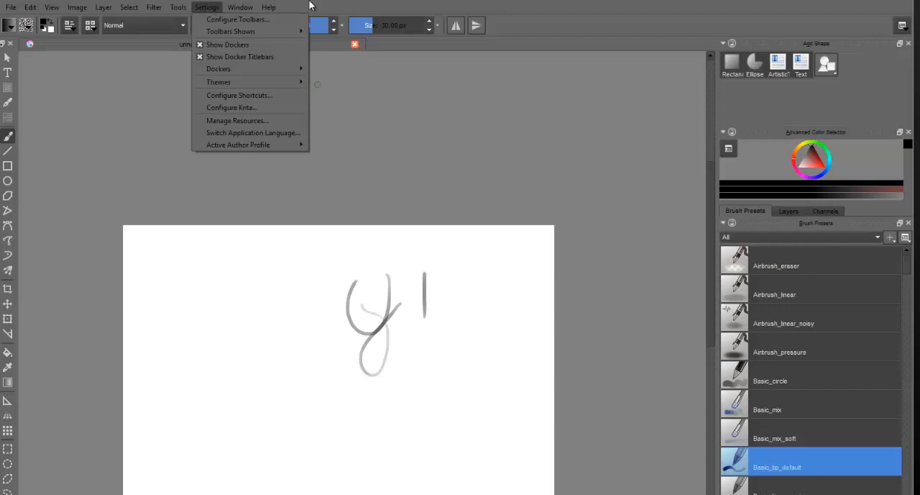
pyautogui.click(313, 6)
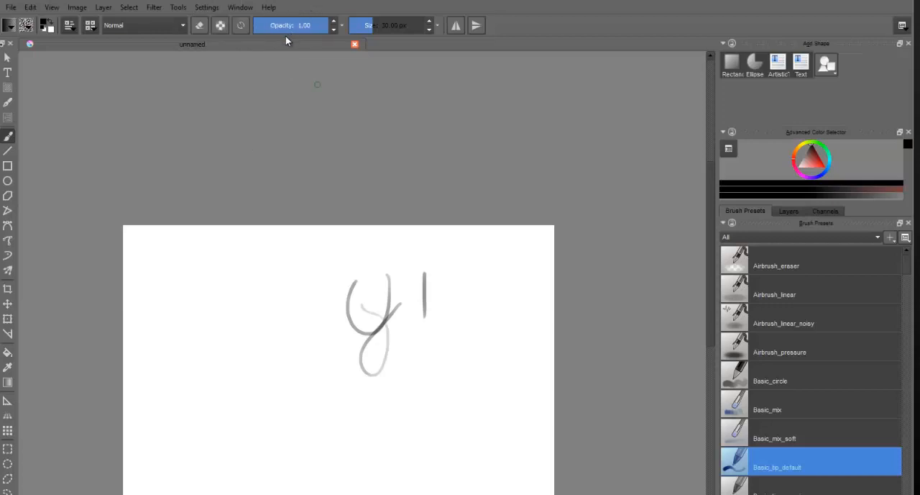
# Step: Set the interface theme to Krita bright
pyautogui.click(207, 7)
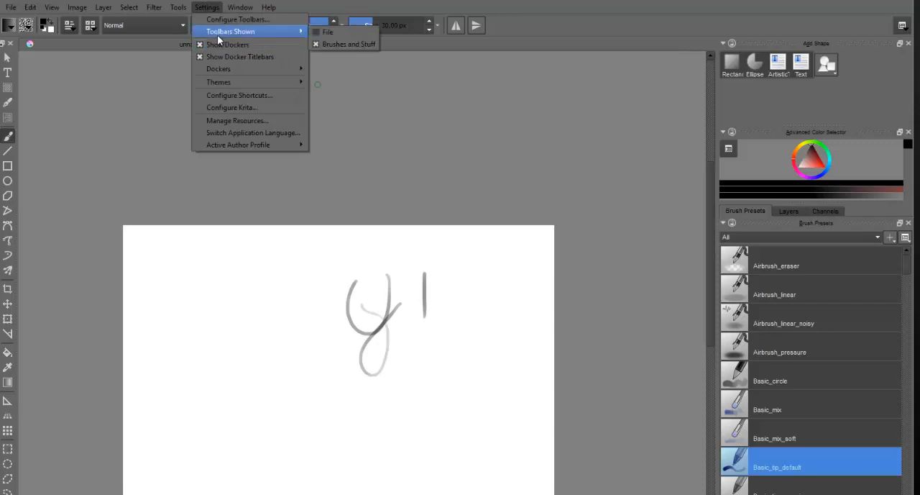
pyautogui.click(178, 8)
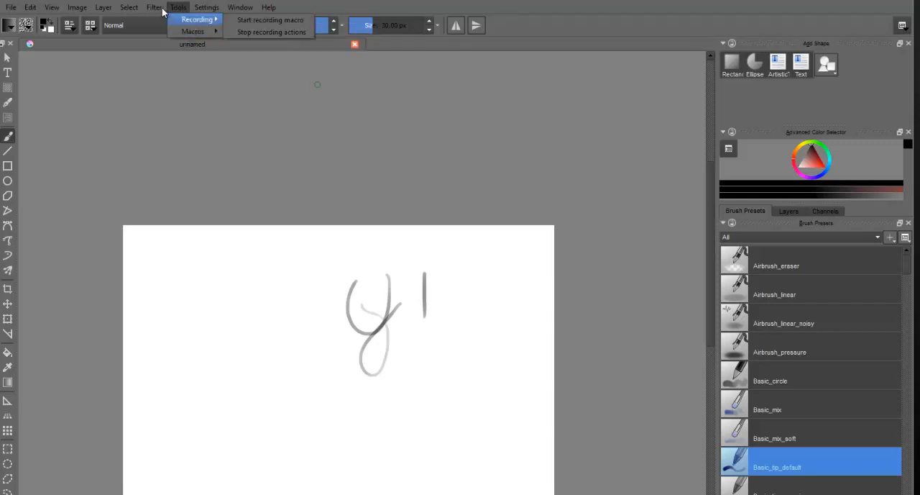
pyautogui.moveTo(160, 10)
pyautogui.click(198, 12)
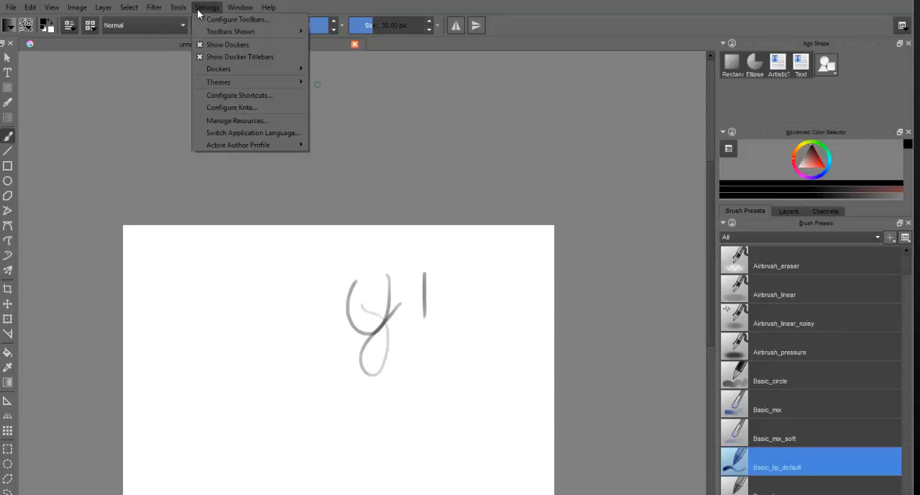
pyautogui.moveTo(218, 71)
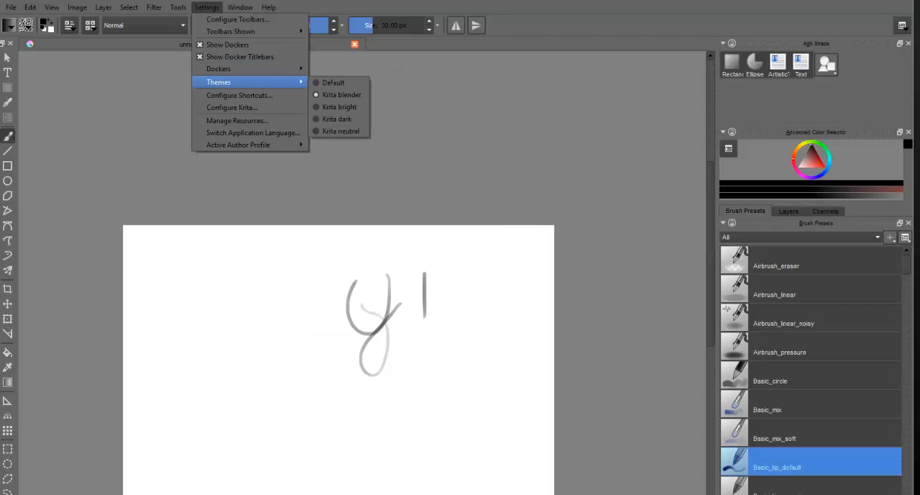
pyautogui.click(320, 106)
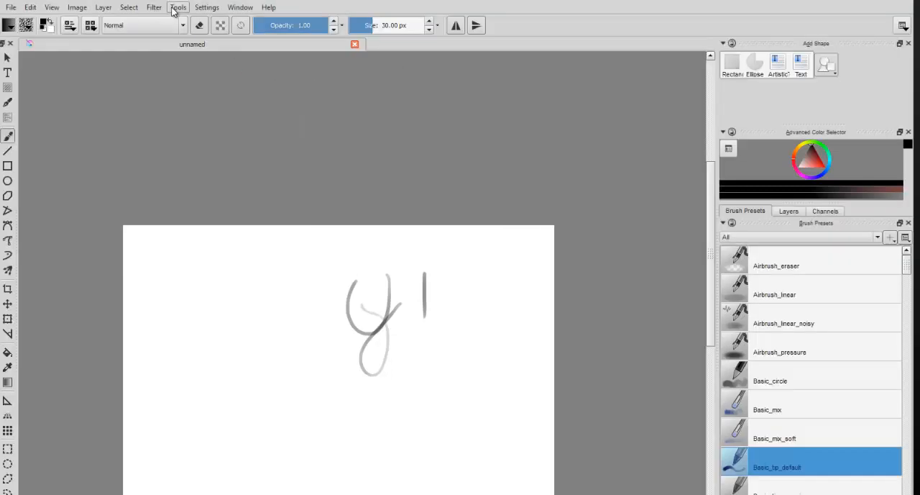
# Step: Hide the docker title bars and show them again
pyautogui.click(201, 8)
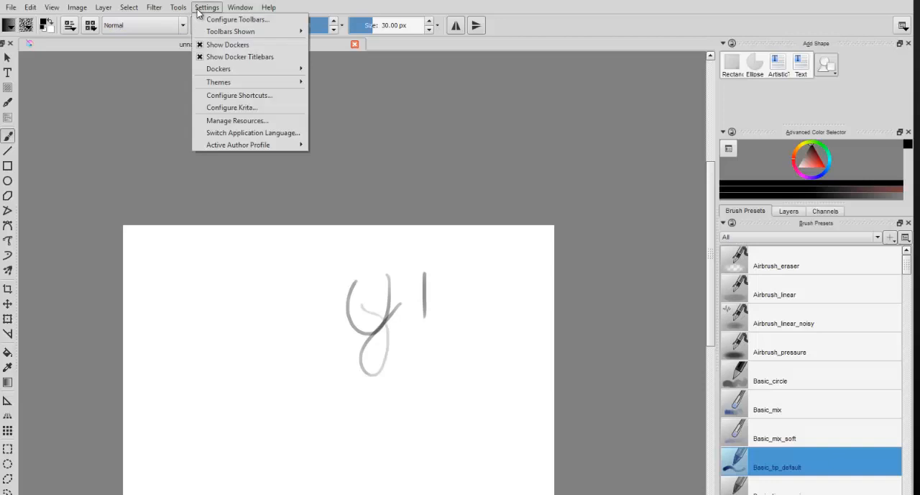
pyautogui.click(225, 58)
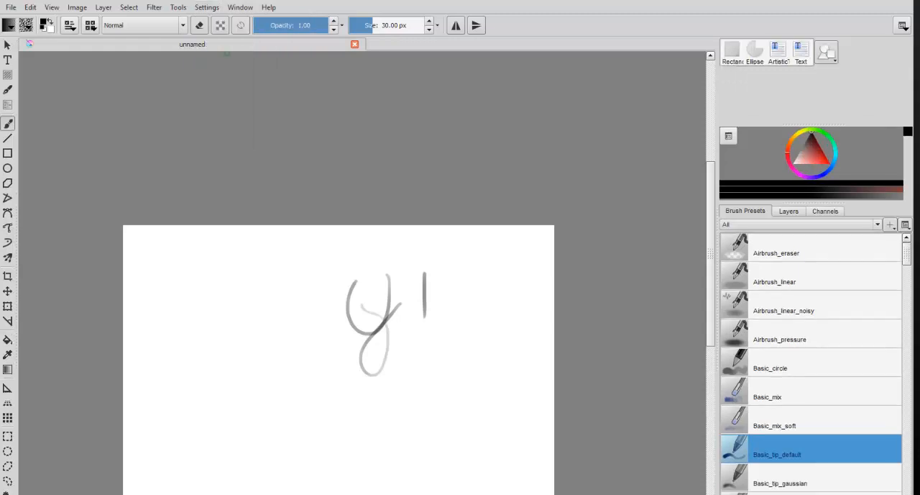
pyautogui.click(207, 9)
pyautogui.click(225, 57)
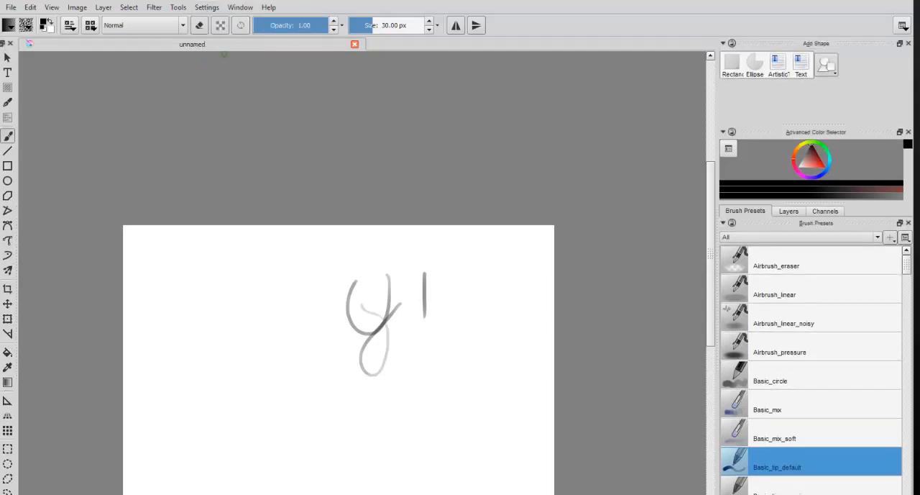
# Step: Open the Krita preferences and view the Color Management settings
pyautogui.click(206, 8)
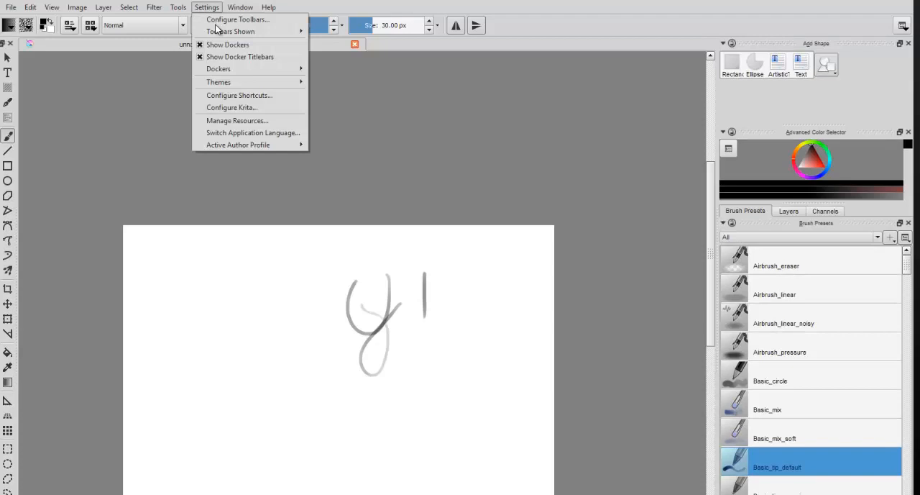
pyautogui.click(239, 108)
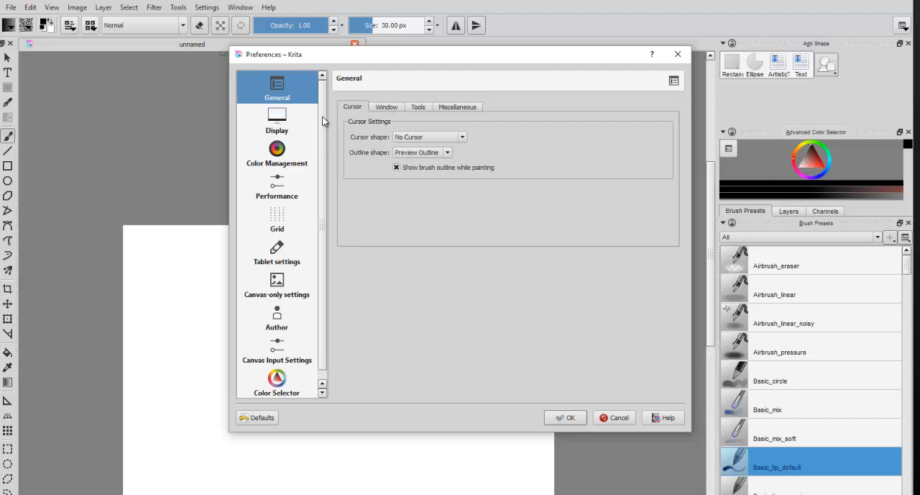
pyautogui.moveTo(322, 116); pyautogui.dragTo(320, 136)
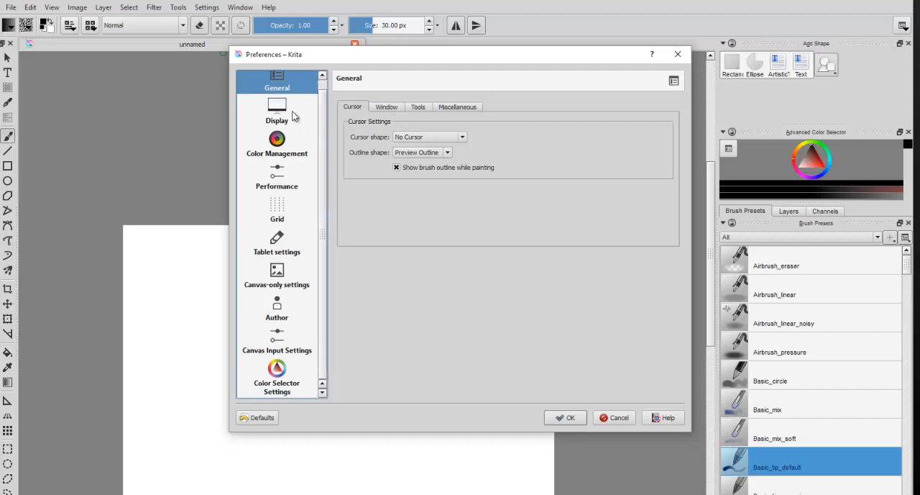
pyautogui.click(301, 147)
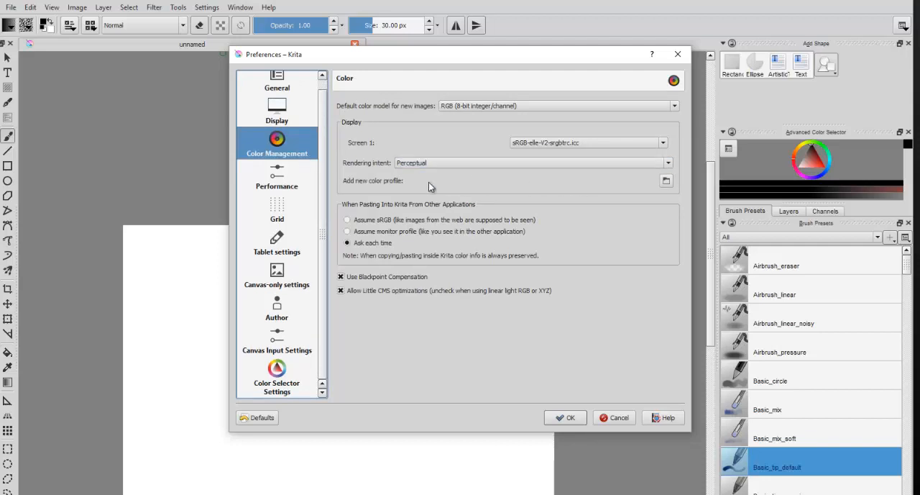
# Step: Raise the RAM memory limit in the Performance preferences and accept the settings
pyautogui.click(304, 172)
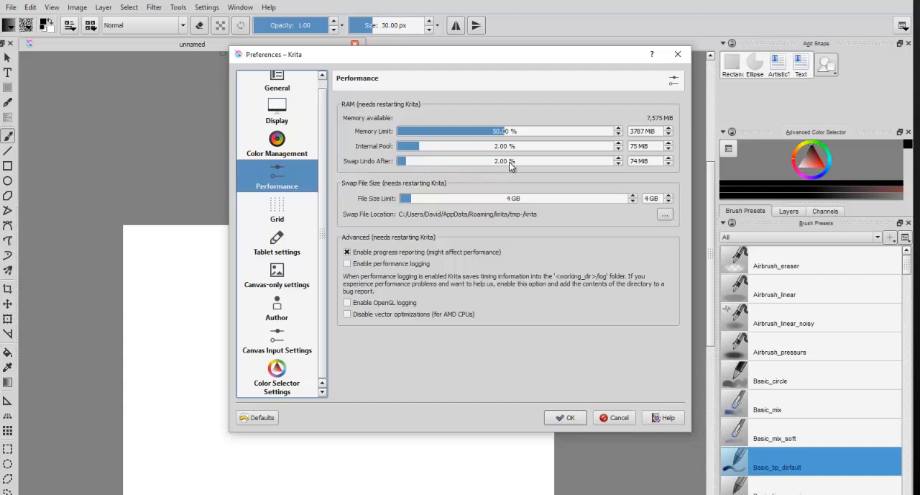
pyautogui.moveTo(509, 162)
pyautogui.click(515, 131)
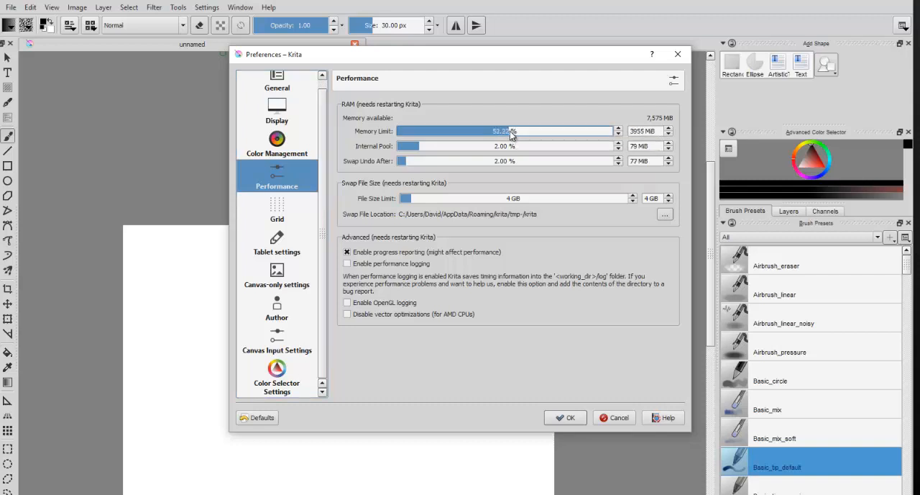
pyautogui.moveTo(513, 132); pyautogui.dragTo(541, 136)
pyautogui.click(566, 418)
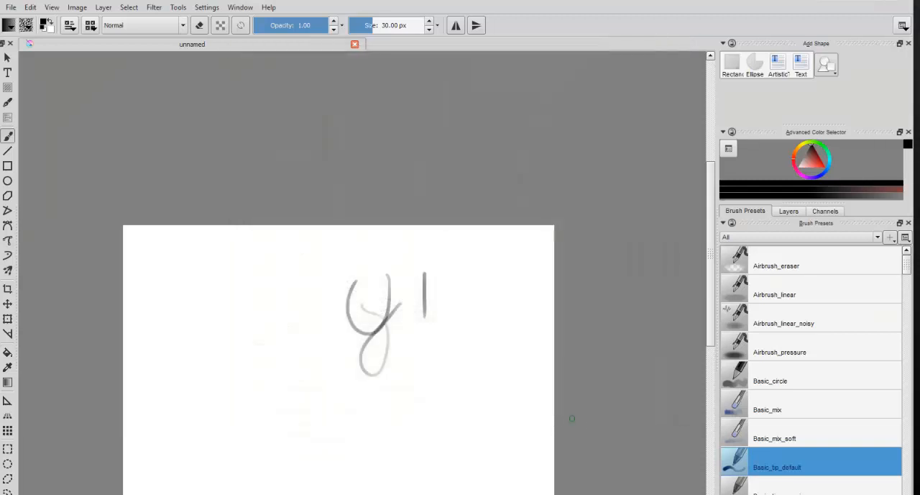
# Step: Look through the available dockers, author profiles, and the window and help commands
pyautogui.click(206, 9)
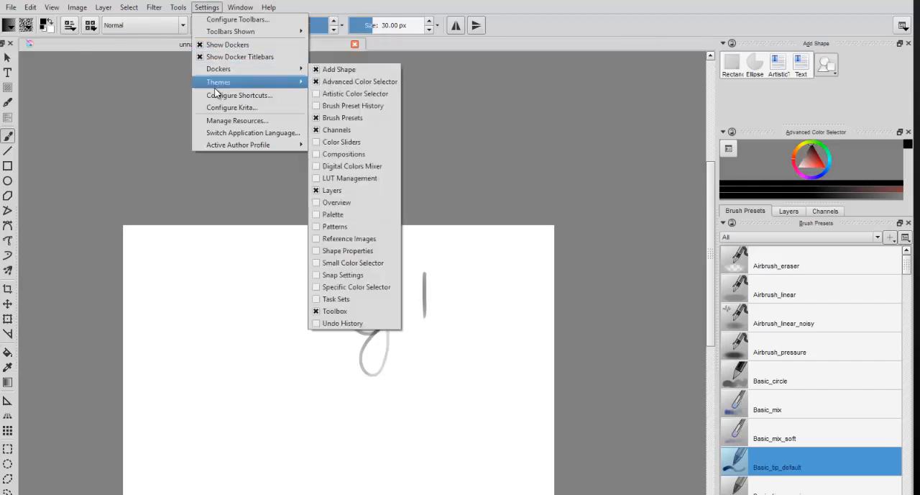
pyautogui.moveTo(229, 149)
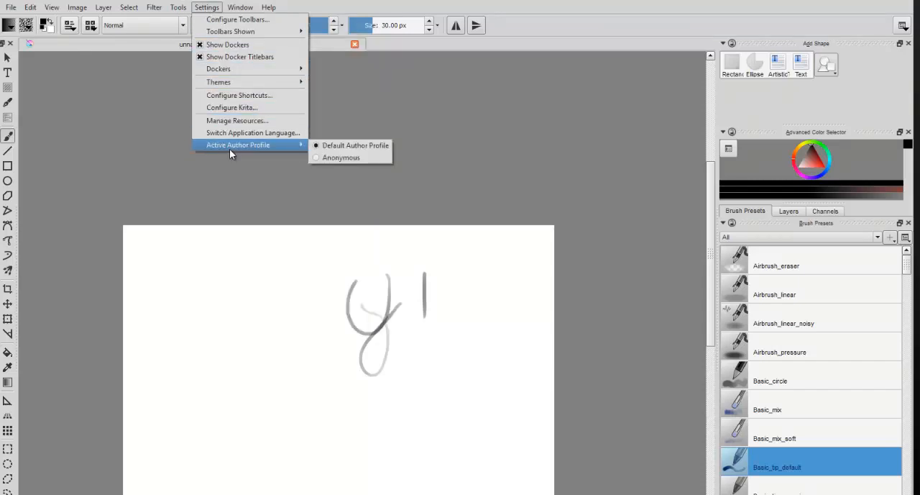
pyautogui.moveTo(243, 7)
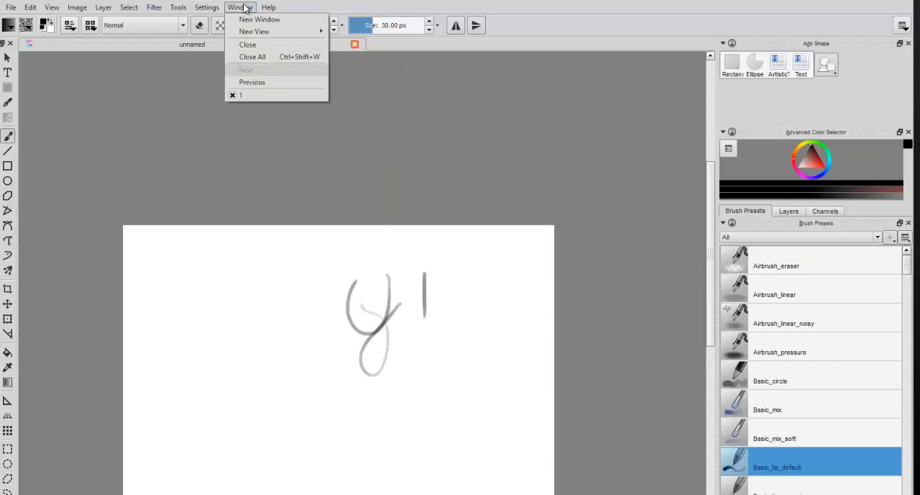
pyautogui.moveTo(247, 33)
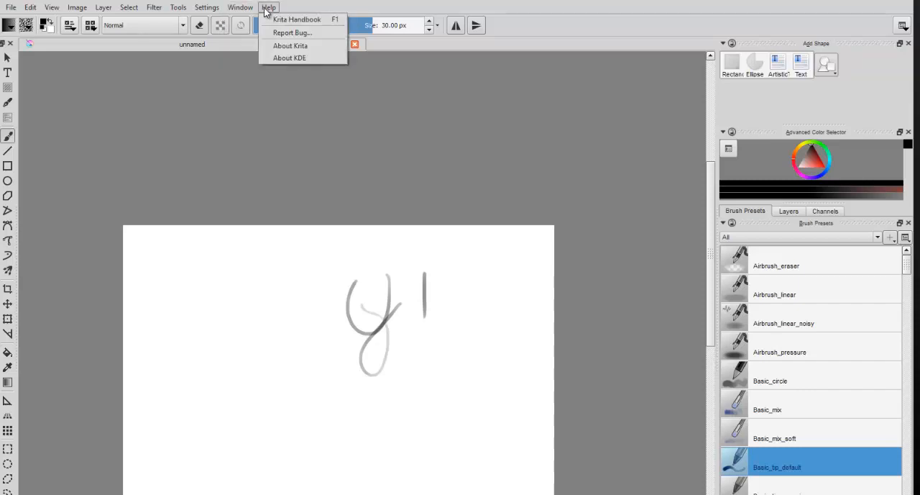
# Step: Open a second Krita window, move it aside to view it, and close it
pyautogui.click(250, 23)
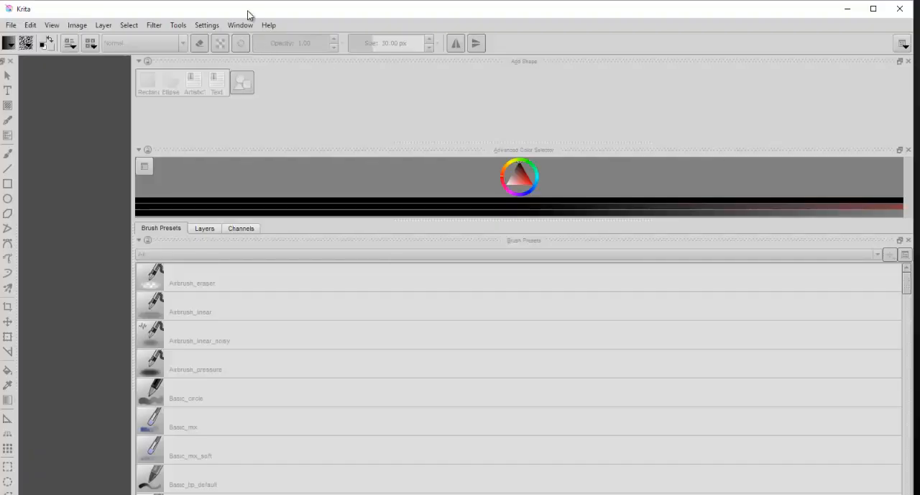
pyautogui.moveTo(248, 14); pyautogui.dragTo(181, 55)
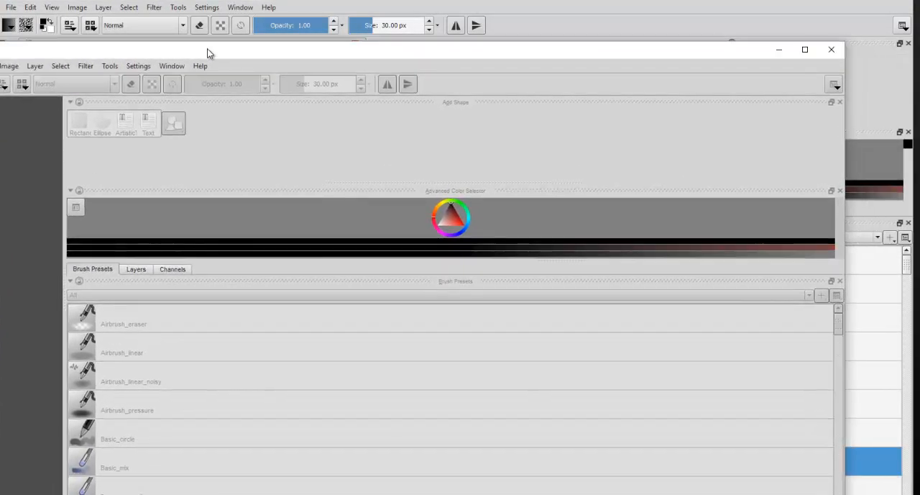
pyautogui.click(833, 51)
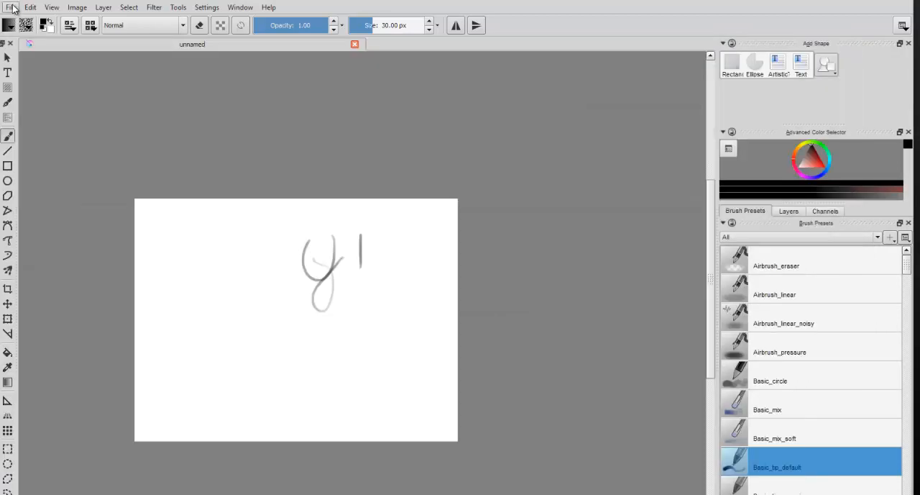
# Step: Create a new document from the Design screen 4:3 template at 2250x1680
pyautogui.click(11, 7)
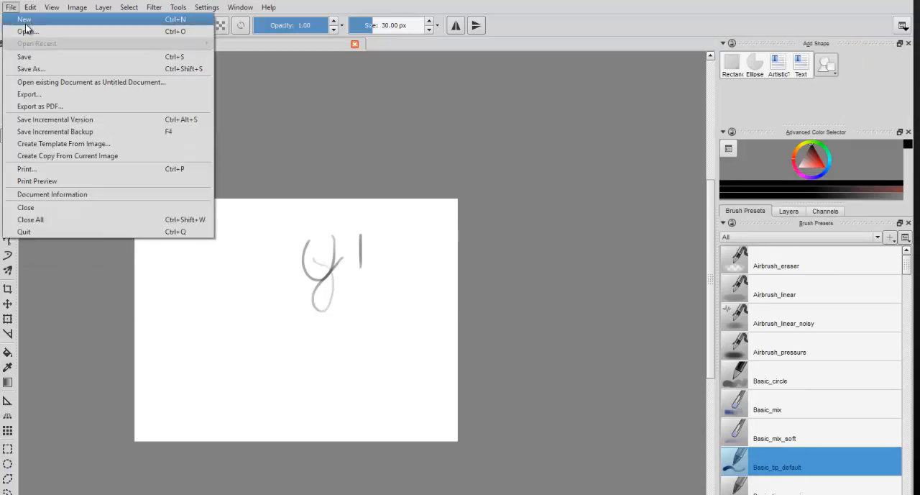
pyautogui.click(57, 20)
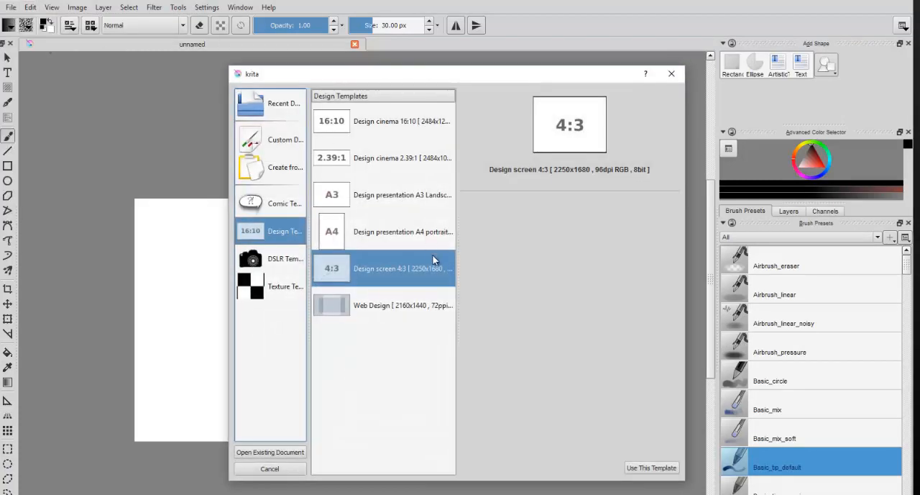
pyautogui.click(640, 469)
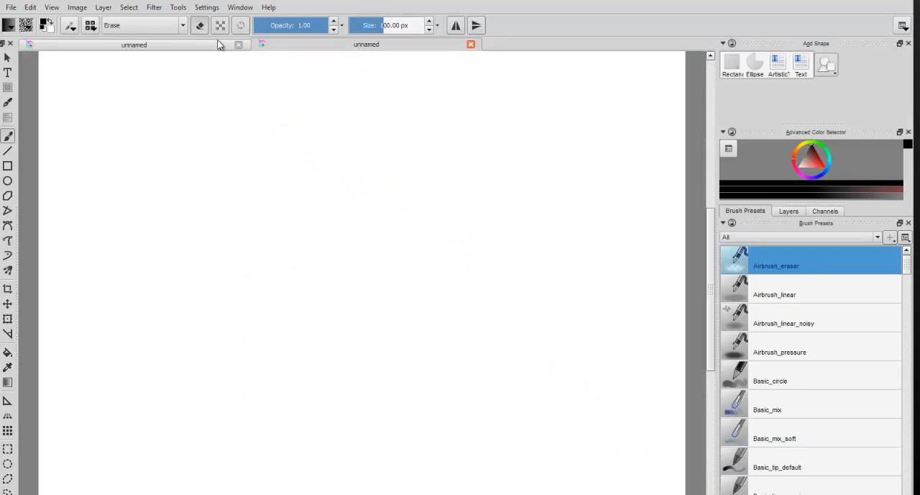
# Step: Switch back and forth between the two open documents, ending on the new blank one
pyautogui.click(186, 43)
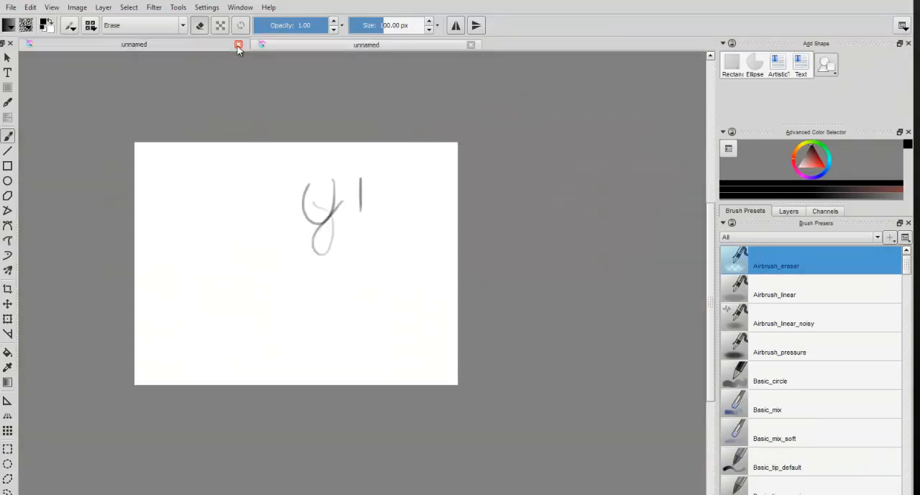
pyautogui.click(318, 45)
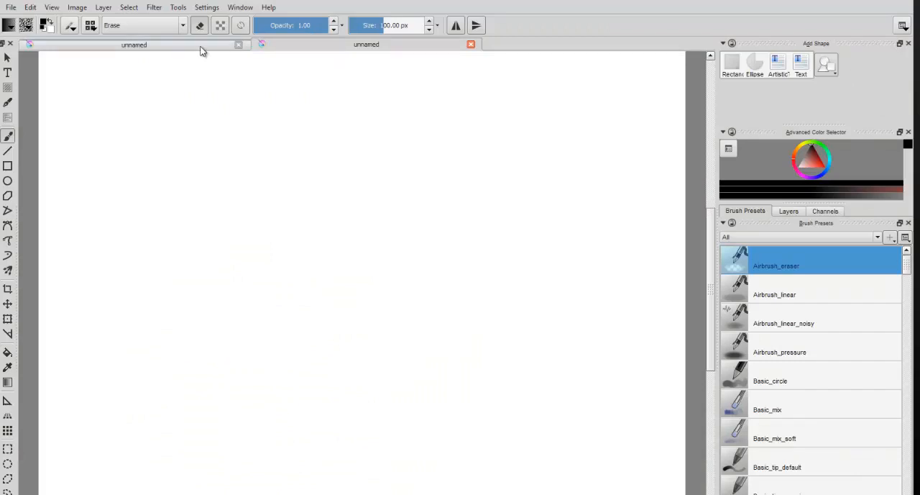
pyautogui.click(204, 46)
pyautogui.click(307, 46)
# Step: Look over the gradient, pattern and foreground color choices without changing any of them
pyautogui.click(12, 26)
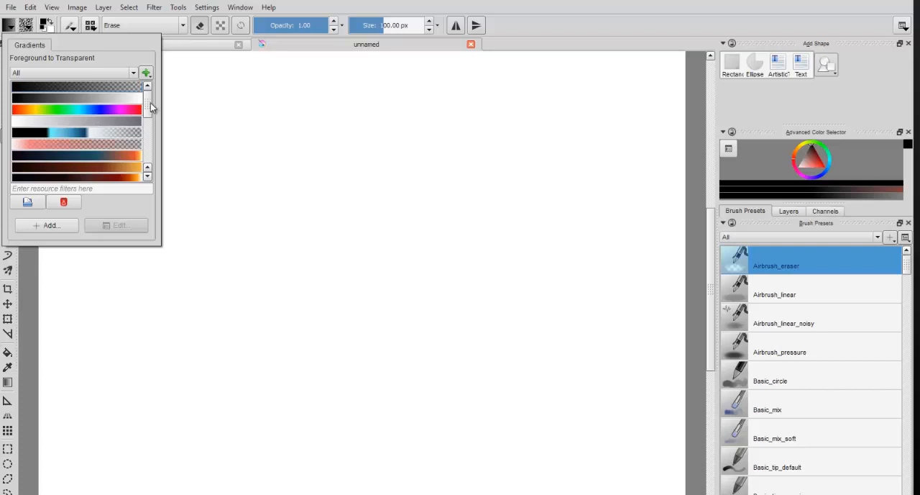
pyautogui.moveTo(150, 103); pyautogui.dragTo(146, 153)
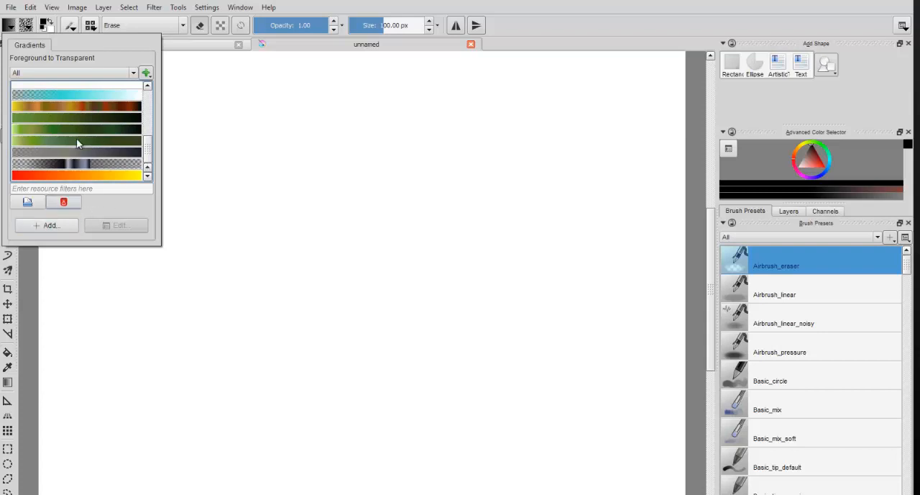
pyautogui.click(26, 28)
pyautogui.click(26, 28)
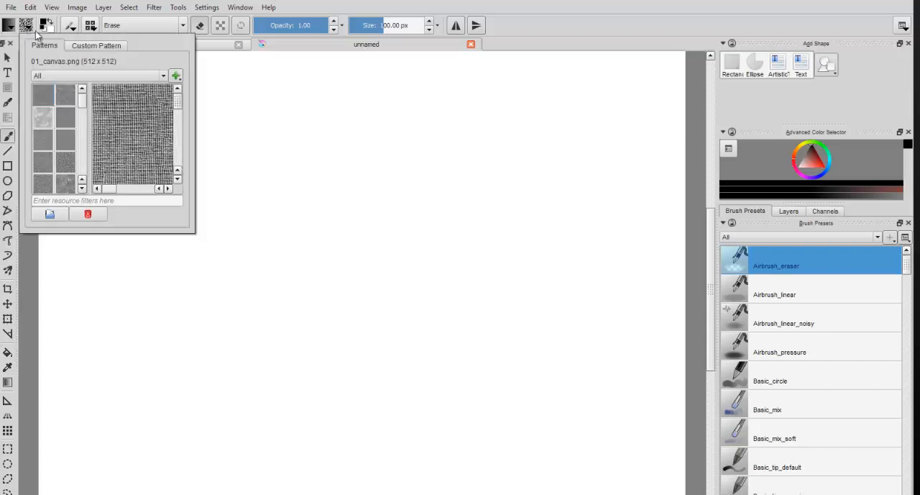
pyautogui.moveTo(80, 96); pyautogui.dragTo(87, 172)
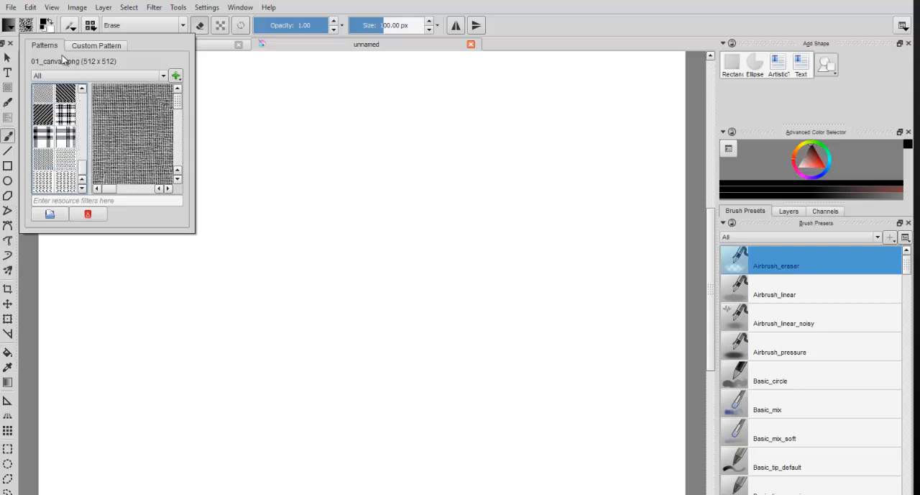
pyautogui.click(46, 25)
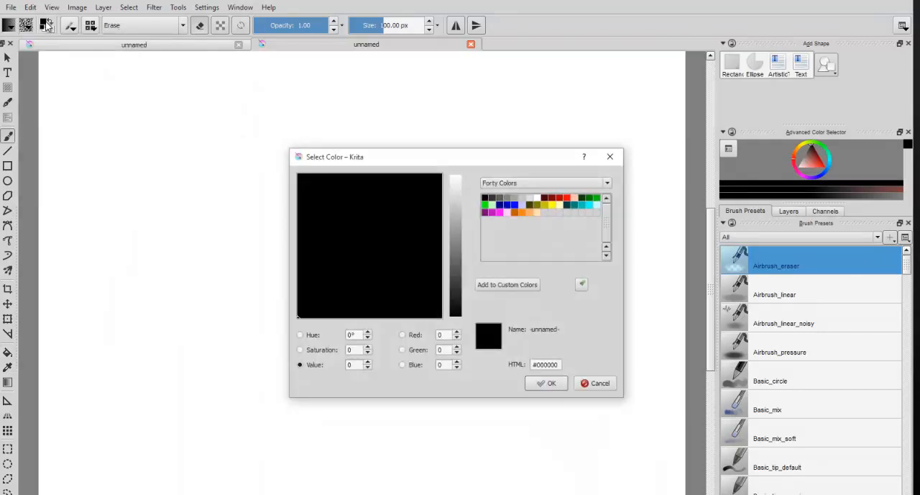
pyautogui.click(610, 160)
# Step: Open the brush settings editor and switch the brush engine to Color Smudge
pyautogui.click(73, 28)
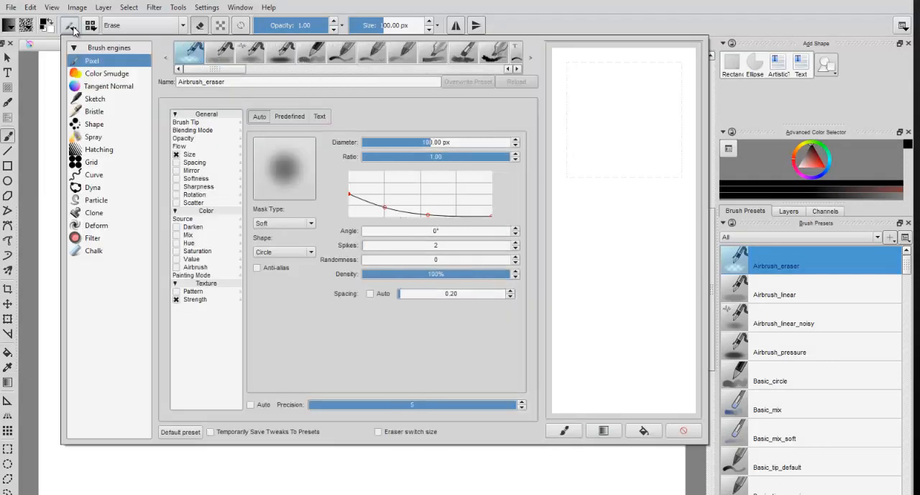
pyautogui.click(117, 76)
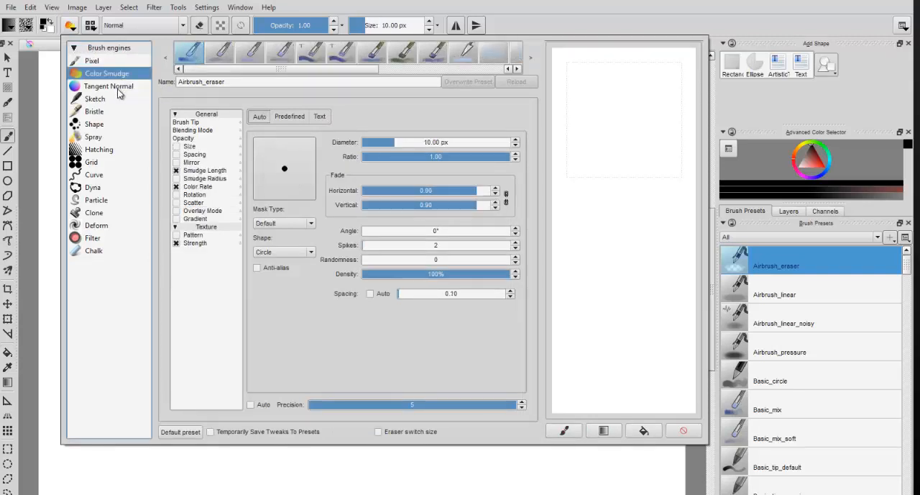
# Step: Look through the settings of the brush engines from Tangent Normal down to Clone, one after another
pyautogui.click(118, 88)
pyautogui.click(115, 99)
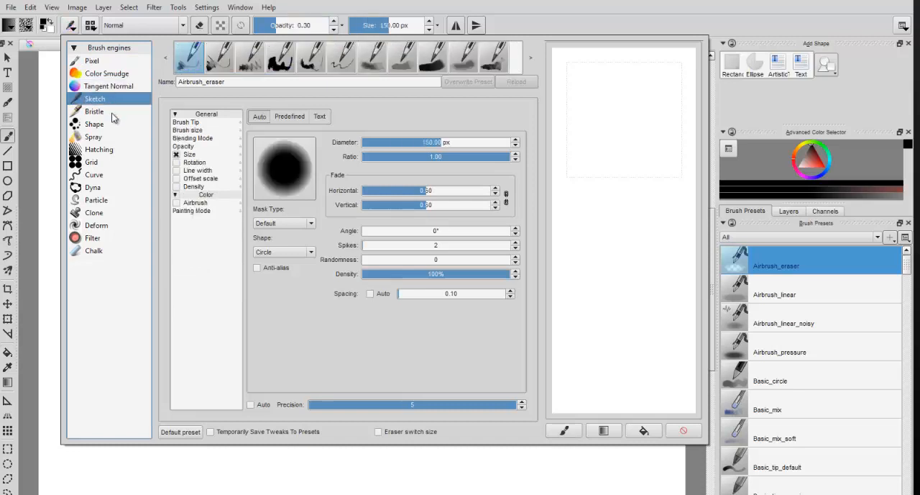
pyautogui.click(113, 114)
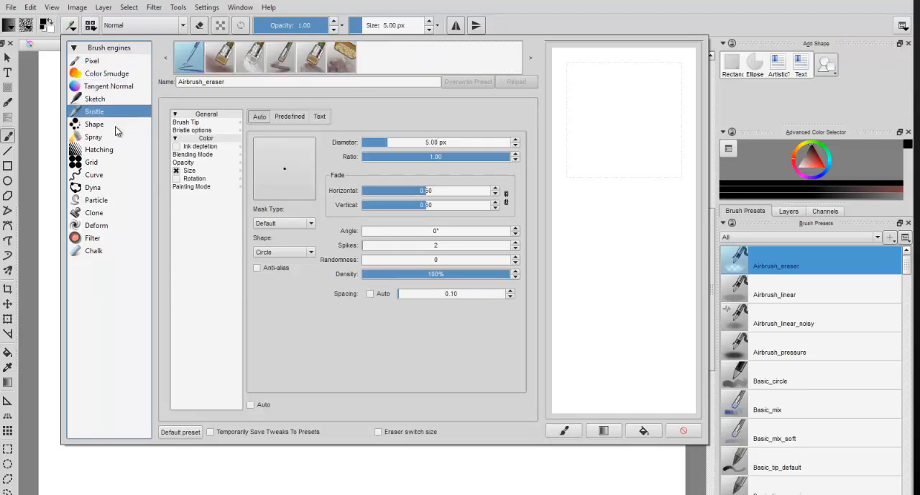
pyautogui.click(116, 128)
pyautogui.click(118, 139)
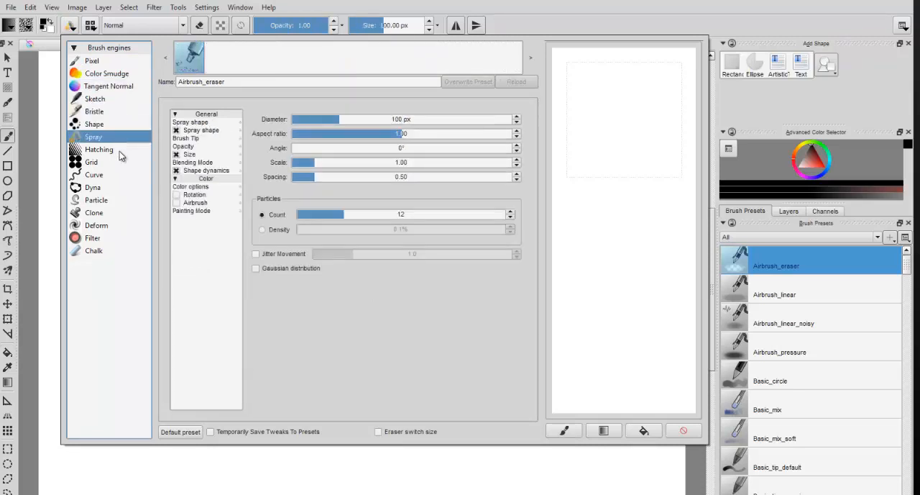
pyautogui.click(120, 151)
pyautogui.click(122, 165)
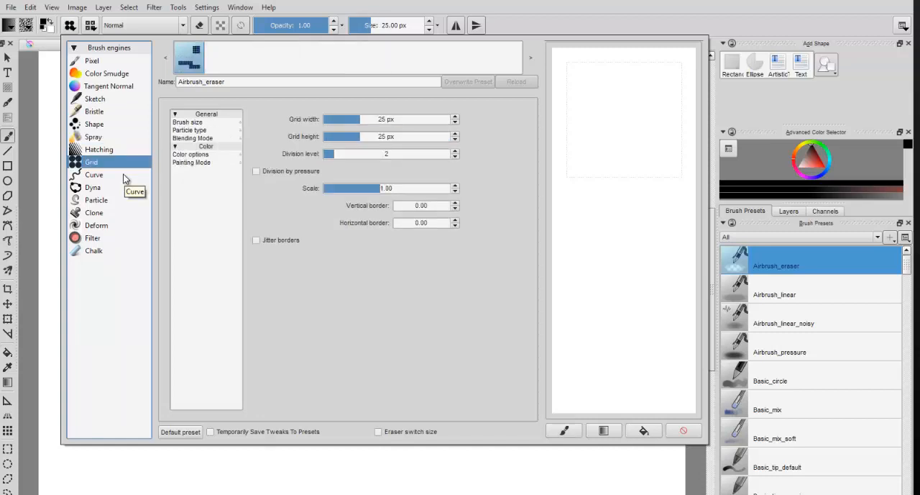
pyautogui.click(123, 177)
pyautogui.click(119, 188)
pyautogui.click(118, 200)
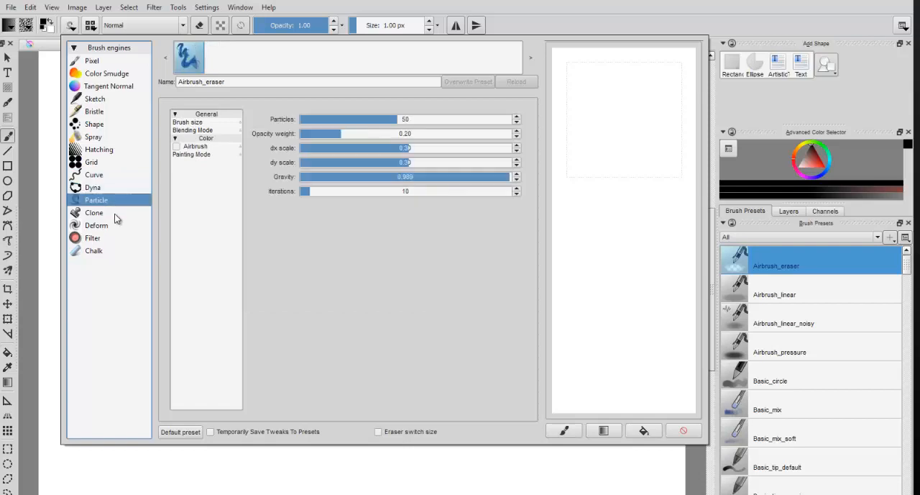
pyautogui.click(116, 215)
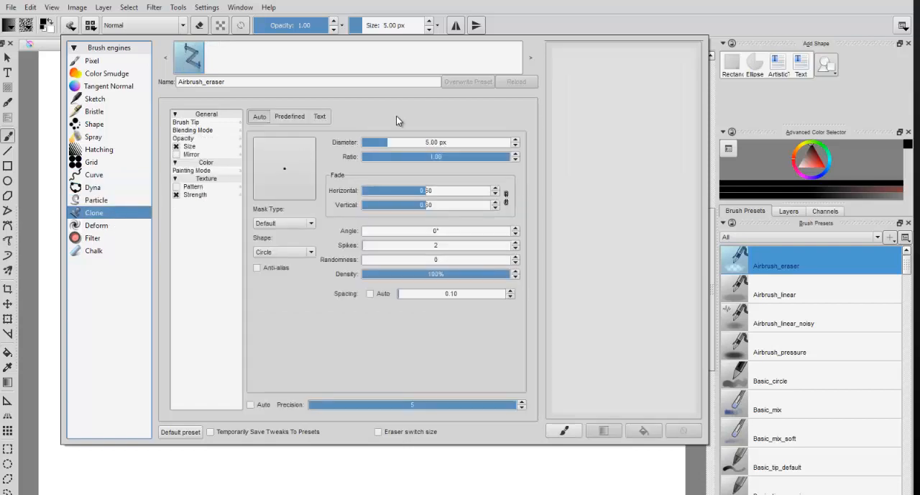
# Step: Look at the brush preset list, then return to the brush settings editor
pyautogui.click(72, 27)
pyautogui.click(72, 27)
pyautogui.click(90, 27)
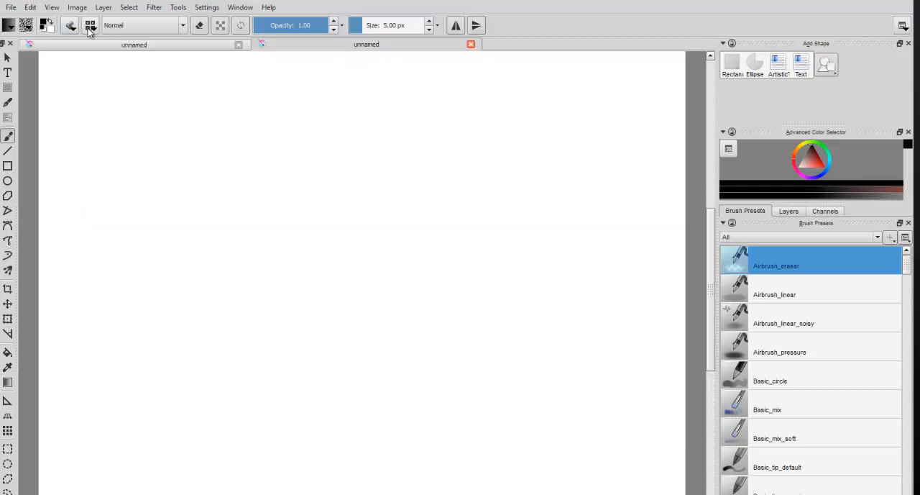
pyautogui.click(90, 27)
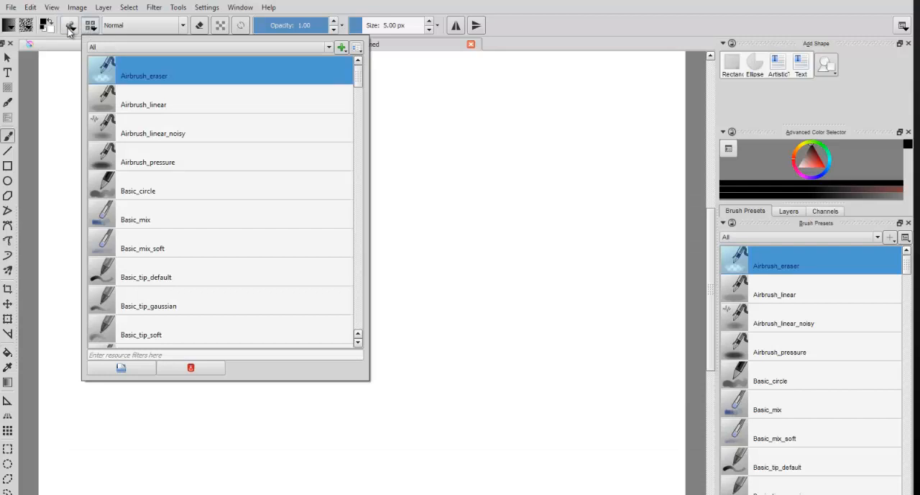
pyautogui.click(69, 27)
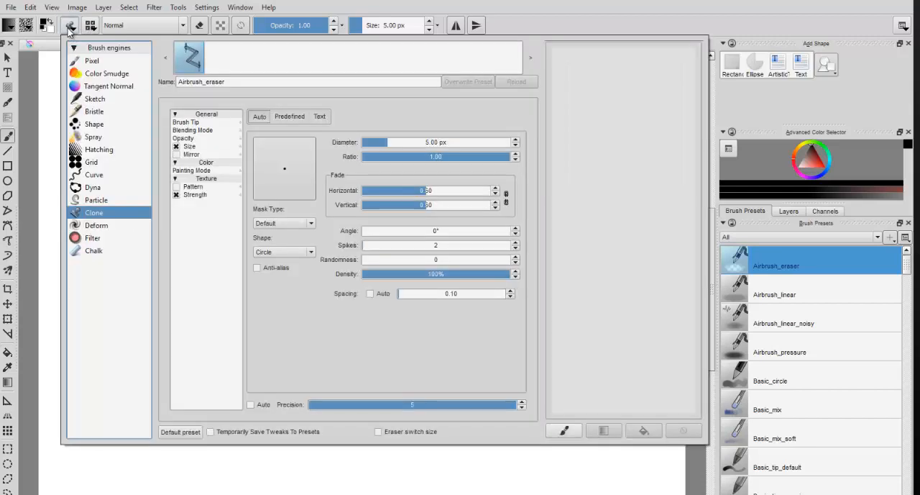
# Step: Review the Tangent Normal, Bristle, Spray and Dyna brush engines, ending on the Particle engine
pyautogui.click(109, 88)
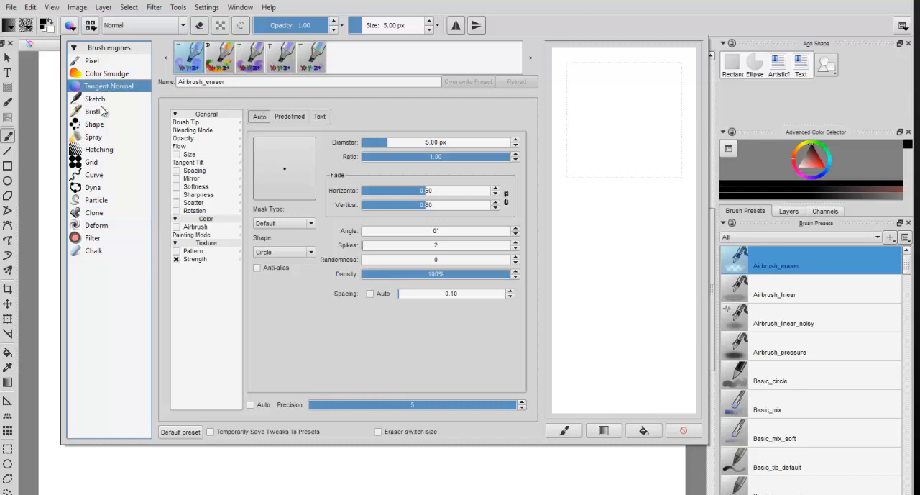
pyautogui.click(98, 112)
pyautogui.click(95, 137)
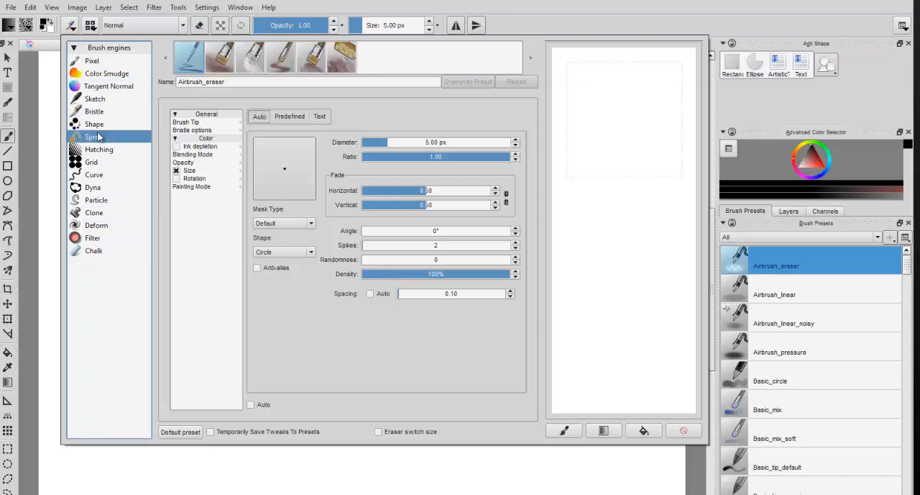
pyautogui.click(107, 188)
pyautogui.click(109, 200)
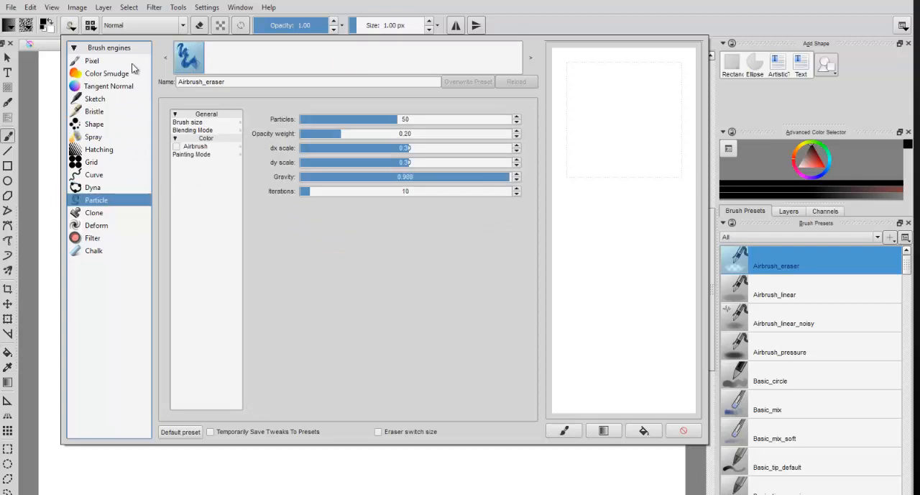
# Step: Browse the available brush presets without choosing one and reopen the Particle engine's settings
pyautogui.click(94, 26)
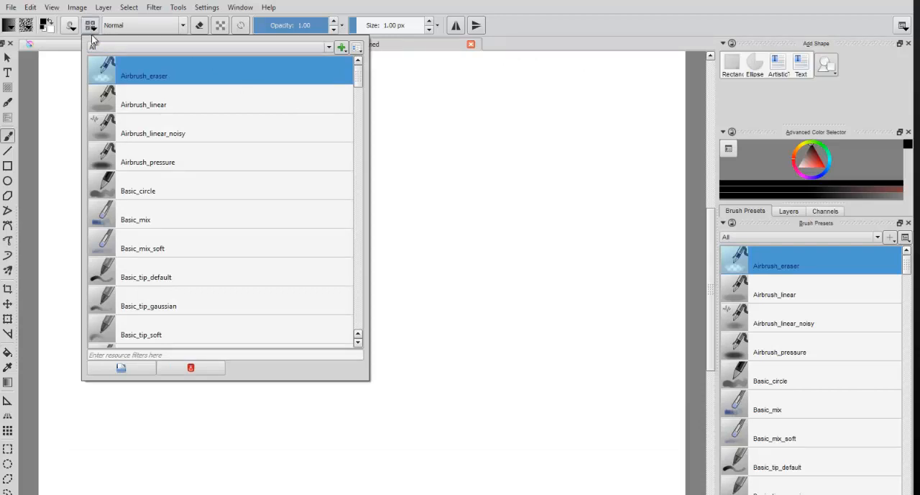
pyautogui.scroll(-8, 182, 112)
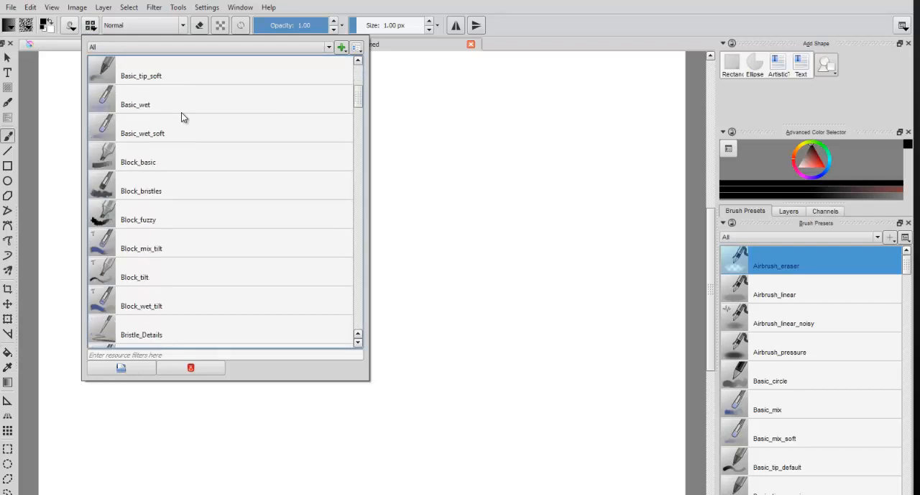
pyautogui.scroll(8, 181, 114)
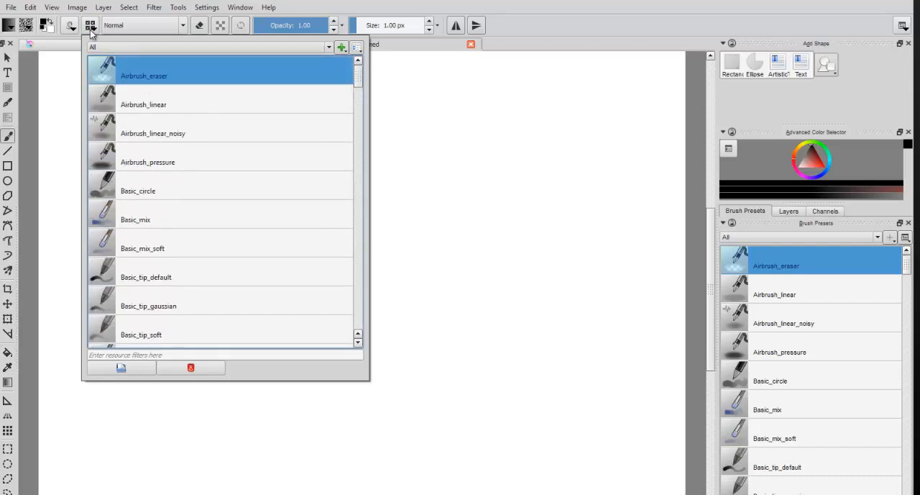
pyautogui.click(70, 26)
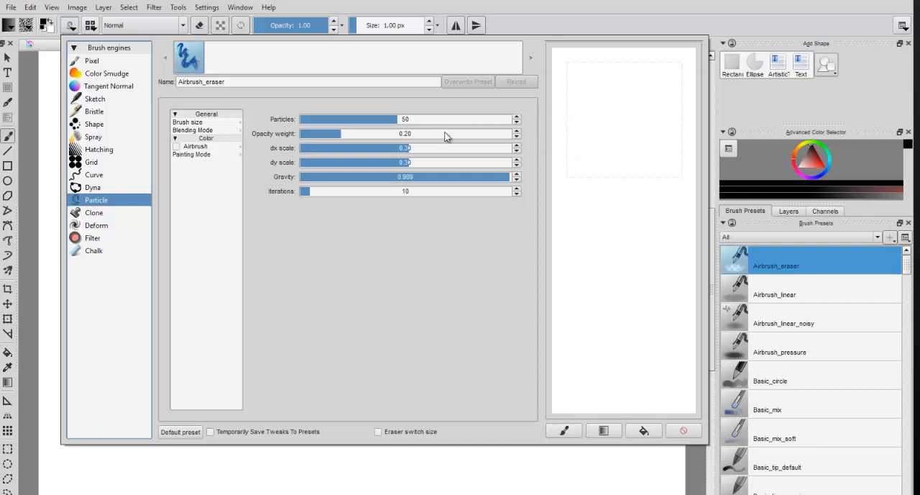
# Step: Test the Particle brush on the scratchpad, raise its opacity weight to 0.31 and draw more strokes
pyautogui.moveTo(613, 105)
pyautogui.mouseDown()
pyautogui.moveTo(620, 139)
pyautogui.moveTo(615, 181)
pyautogui.moveTo(609, 176)
pyautogui.moveTo(635, 153)
pyautogui.moveTo(669, 194)
pyautogui.moveTo(648, 192)
pyautogui.moveTo(659, 130)
pyautogui.moveTo(649, 71)
pyautogui.moveTo(637, 103)
pyautogui.moveTo(582, 105)
pyautogui.moveTo(592, 171)
pyautogui.moveTo(575, 185)
pyautogui.mouseUp()
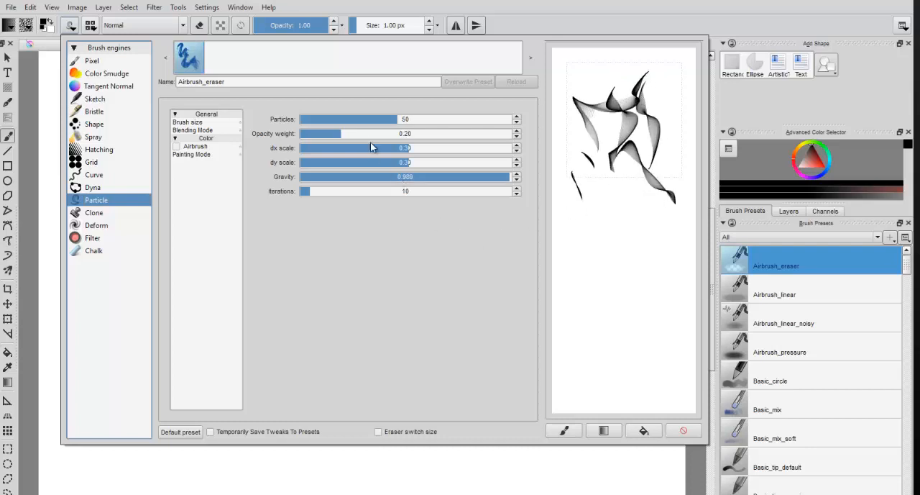
pyautogui.click(343, 135)
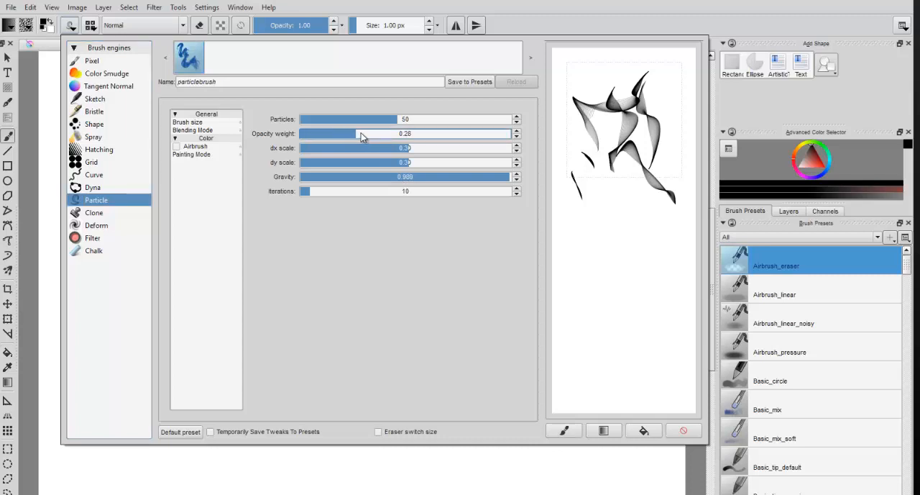
pyautogui.moveTo(362, 134); pyautogui.dragTo(364, 134)
pyautogui.moveTo(595, 189)
pyautogui.mouseDown()
pyautogui.moveTo(624, 231)
pyautogui.moveTo(622, 307)
pyautogui.moveTo(585, 232)
pyautogui.mouseUp()
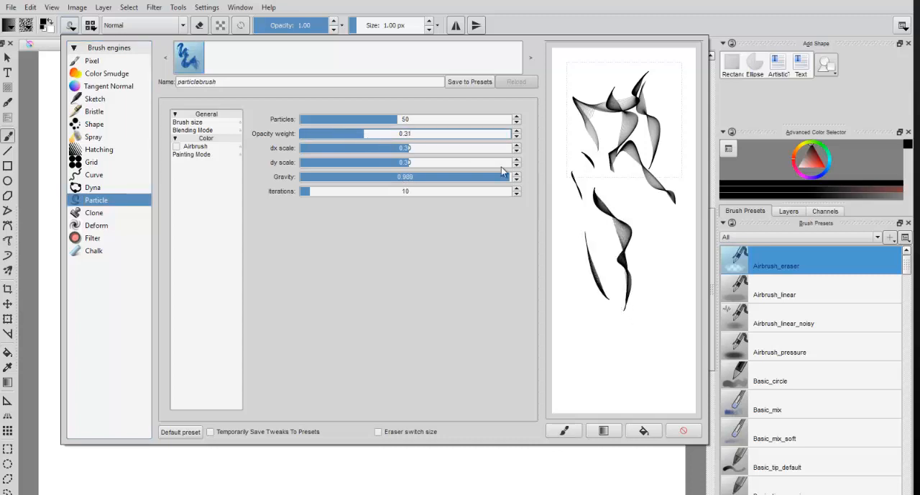
# Step: Lower the Particle brush's opacity weight to 0.15 and draw several more test strokes on the scratchpad
pyautogui.moveTo(325, 132); pyautogui.dragTo(328, 132)
pyautogui.moveTo(586, 185)
pyautogui.mouseDown()
pyautogui.moveTo(611, 260)
pyautogui.moveTo(606, 307)
pyautogui.moveTo(563, 290)
pyautogui.moveTo(618, 171)
pyautogui.mouseUp()
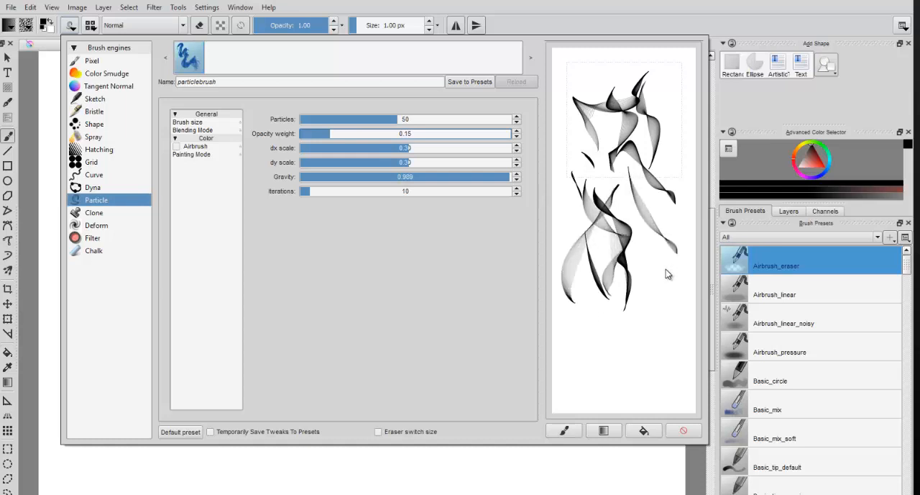
pyautogui.moveTo(666, 273)
pyautogui.mouseDown()
pyautogui.moveTo(624, 315)
pyautogui.moveTo(573, 316)
pyautogui.moveTo(566, 352)
pyautogui.moveTo(642, 314)
pyautogui.mouseUp()
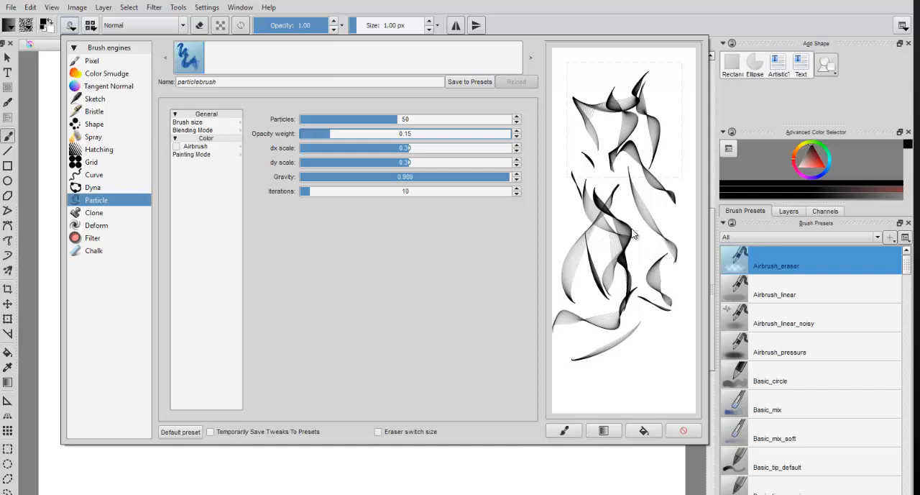
pyautogui.moveTo(633, 234); pyautogui.dragTo(595, 66)
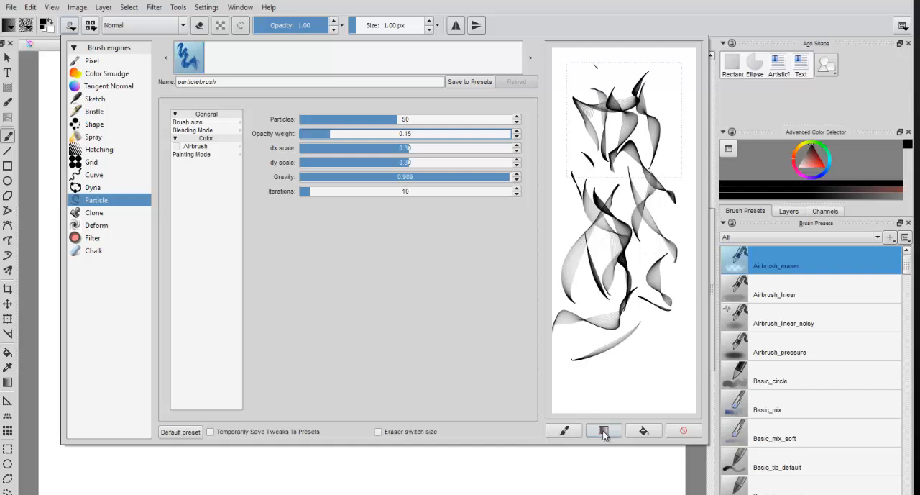
# Step: Try out the Dyna brush engine with long strokes over the scratchpad, then clear the scratchpad
pyautogui.click(101, 188)
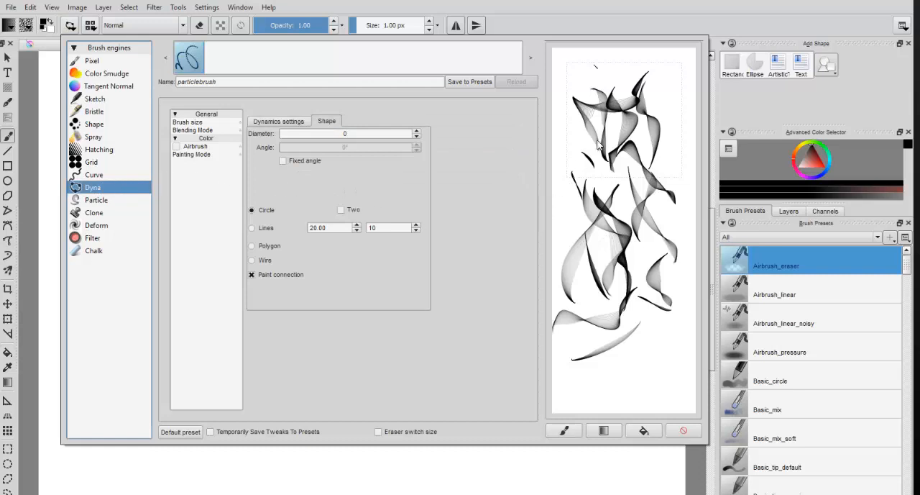
pyautogui.moveTo(663, 133)
pyautogui.mouseDown()
pyautogui.moveTo(668, 180)
pyautogui.moveTo(676, 159)
pyautogui.moveTo(676, 217)
pyautogui.moveTo(649, 248)
pyautogui.moveTo(643, 302)
pyautogui.moveTo(636, 291)
pyautogui.moveTo(647, 328)
pyautogui.moveTo(634, 361)
pyautogui.mouseUp()
pyautogui.moveTo(615, 389)
pyautogui.mouseDown()
pyautogui.moveTo(583, 384)
pyautogui.moveTo(575, 359)
pyautogui.mouseUp()
pyautogui.moveTo(578, 316)
pyautogui.mouseDown()
pyautogui.moveTo(570, 180)
pyautogui.moveTo(582, 127)
pyautogui.moveTo(626, 193)
pyautogui.moveTo(669, 315)
pyautogui.mouseUp()
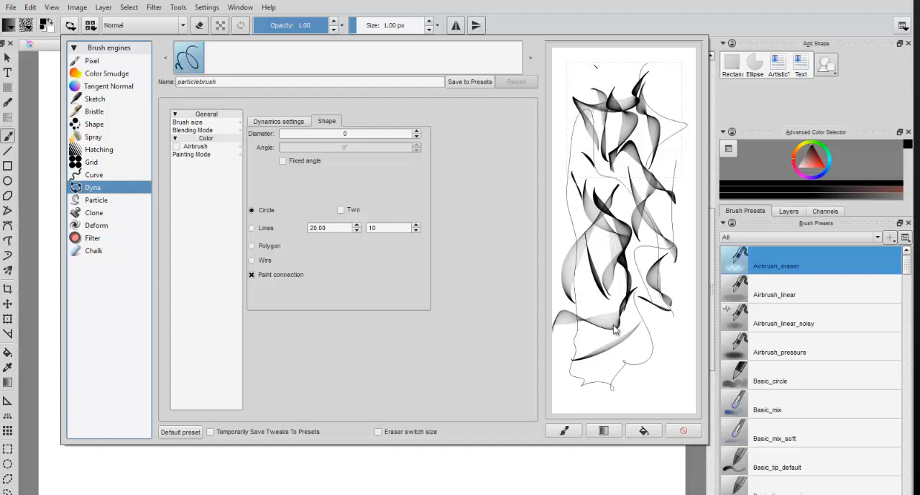
pyautogui.click(683, 430)
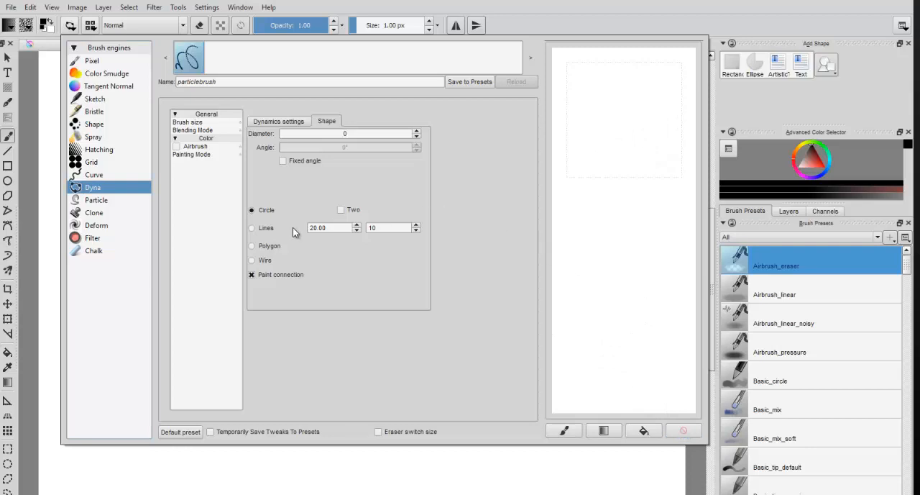
# Step: Switch to the Sketch engine's Sketch_ink_big preset and draw a series of curved test strokes on the scratchpad
pyautogui.click(118, 101)
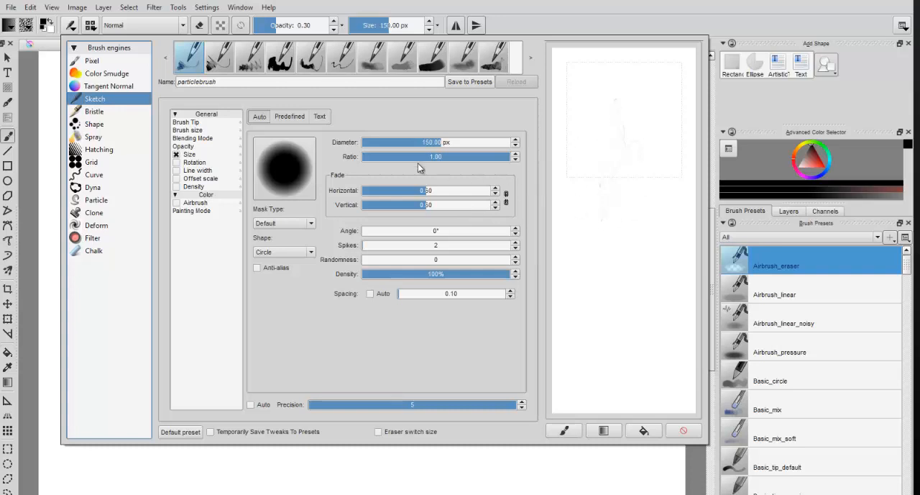
pyautogui.click(279, 61)
pyautogui.moveTo(582, 184); pyautogui.dragTo(613, 109)
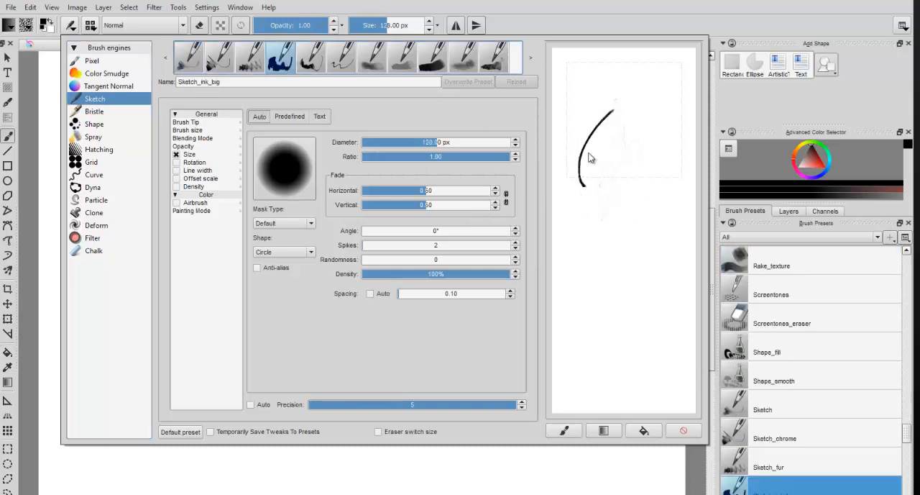
pyautogui.moveTo(590, 216)
pyautogui.mouseDown()
pyautogui.moveTo(639, 151)
pyautogui.moveTo(649, 154)
pyautogui.mouseUp()
pyautogui.moveTo(587, 237)
pyautogui.mouseDown()
pyautogui.moveTo(657, 144)
pyautogui.moveTo(622, 226)
pyautogui.mouseUp()
pyautogui.moveTo(663, 185); pyautogui.dragTo(649, 296)
pyautogui.moveTo(647, 328)
pyautogui.mouseDown()
pyautogui.moveTo(630, 225)
pyautogui.moveTo(628, 335)
pyautogui.moveTo(636, 221)
pyautogui.mouseUp()
pyautogui.moveTo(605, 341); pyautogui.dragTo(613, 232)
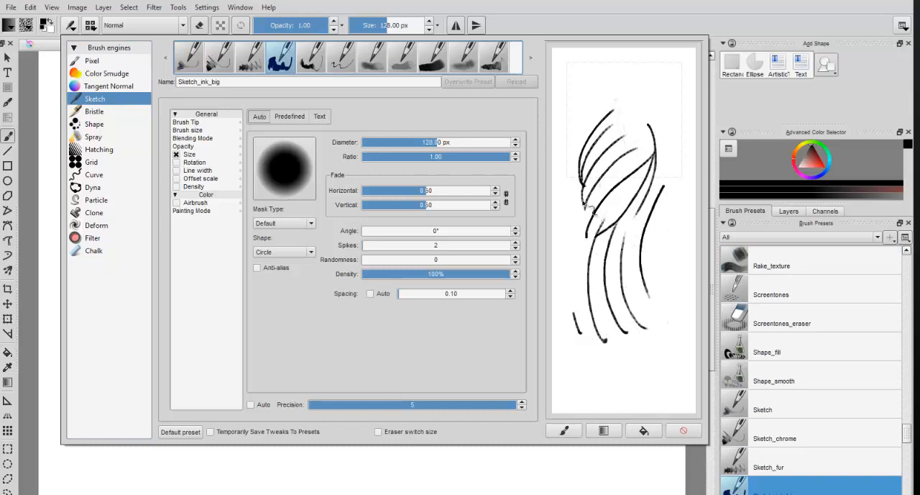
pyautogui.moveTo(579, 332); pyautogui.dragTo(591, 189)
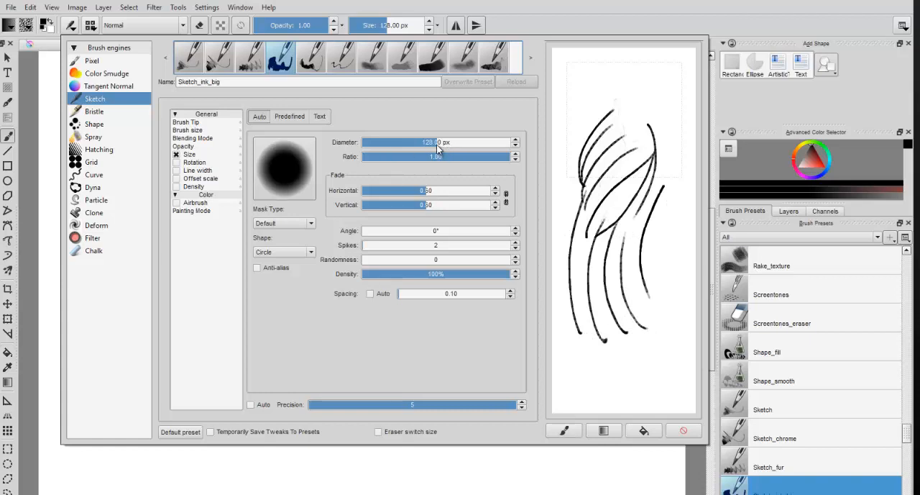
# Step: Set the brush tip's diameter to 46.96 px and its angle to 70°, drawing test strokes after each change
pyautogui.moveTo(441, 146); pyautogui.dragTo(415, 143)
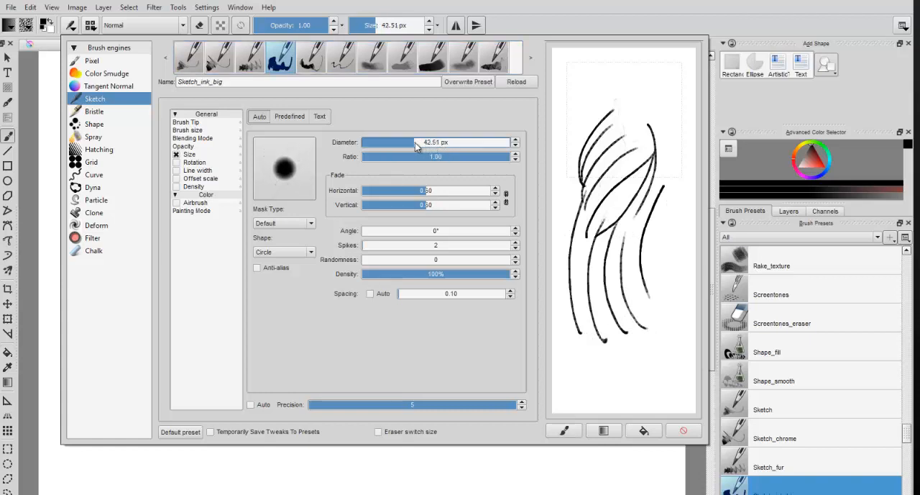
pyautogui.moveTo(560, 127)
pyautogui.mouseDown()
pyautogui.moveTo(604, 56)
pyautogui.moveTo(613, 70)
pyautogui.mouseUp()
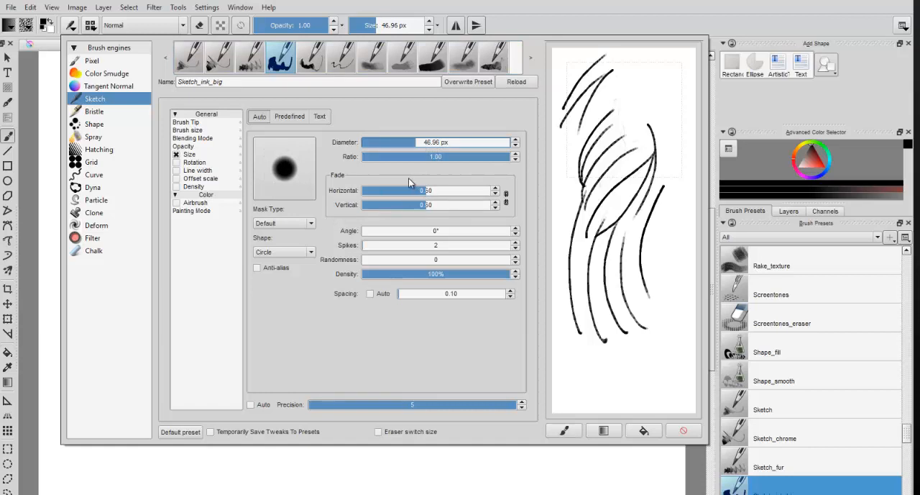
pyautogui.click(368, 231)
pyautogui.moveTo(377, 234)
pyautogui.mouseDown()
pyautogui.moveTo(415, 234)
pyautogui.moveTo(391, 232)
pyautogui.mouseUp()
pyautogui.moveTo(625, 89)
pyautogui.mouseDown()
pyautogui.moveTo(615, 149)
pyautogui.moveTo(645, 119)
pyautogui.moveTo(638, 141)
pyautogui.mouseUp()
pyautogui.moveTo(661, 123); pyautogui.dragTo(616, 142)
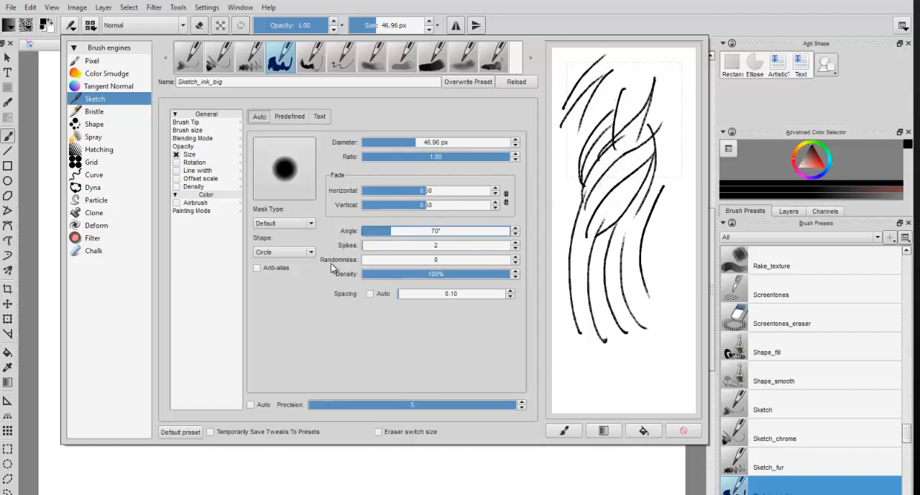
# Step: Change the brush tip's shape to Square and draw test strokes down the scratchpad
pyautogui.click(312, 252)
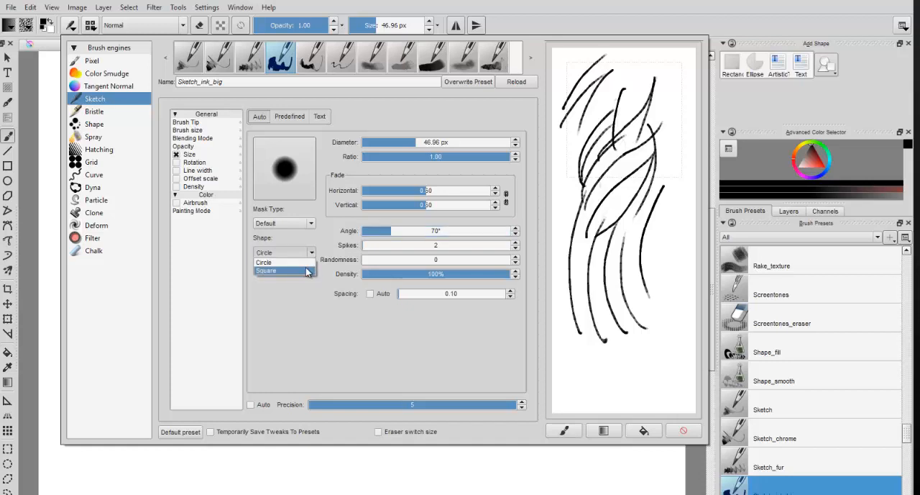
pyautogui.click(318, 266)
pyautogui.click(295, 253)
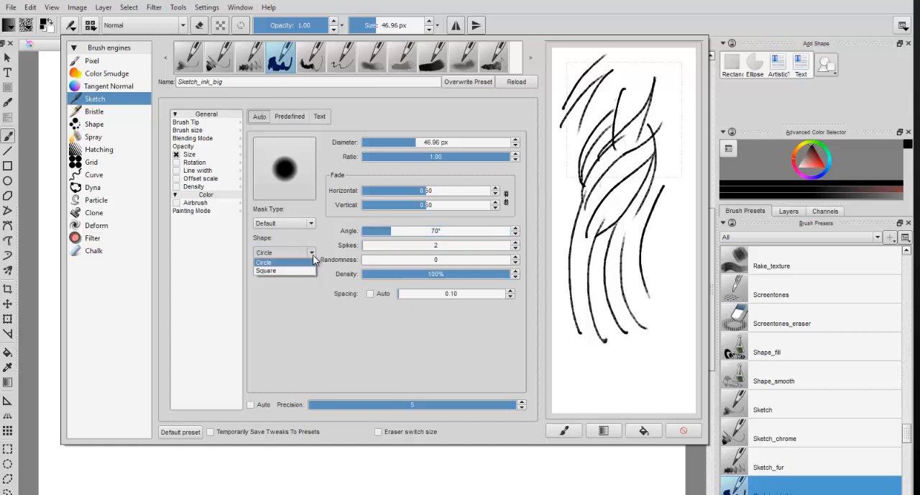
pyautogui.click(307, 270)
pyautogui.moveTo(676, 112)
pyautogui.mouseDown()
pyautogui.moveTo(674, 180)
pyautogui.moveTo(638, 315)
pyautogui.mouseUp()
pyautogui.moveTo(619, 382)
pyautogui.mouseDown()
pyautogui.moveTo(650, 372)
pyautogui.moveTo(662, 352)
pyautogui.mouseUp()
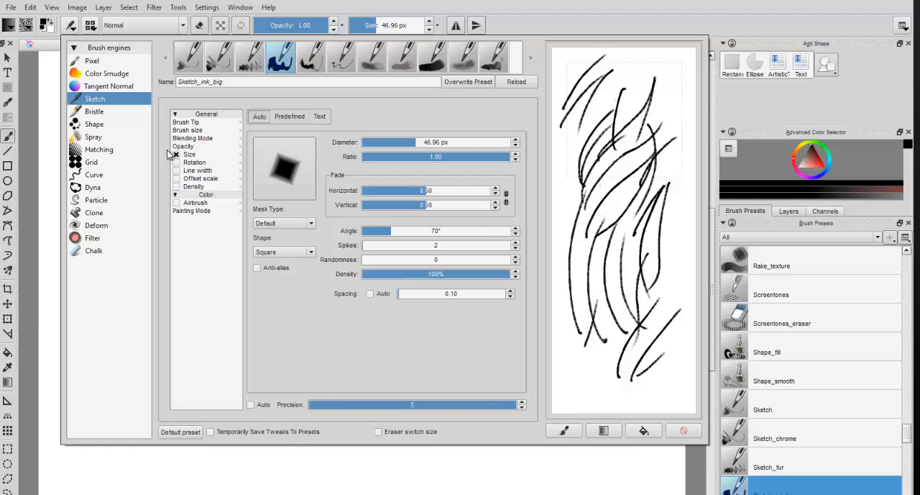
# Step: Browse the Sketch presets from Sketch_ink_small through Sketch_shade_wash, and open the list of brush blending modes
pyautogui.click(310, 64)
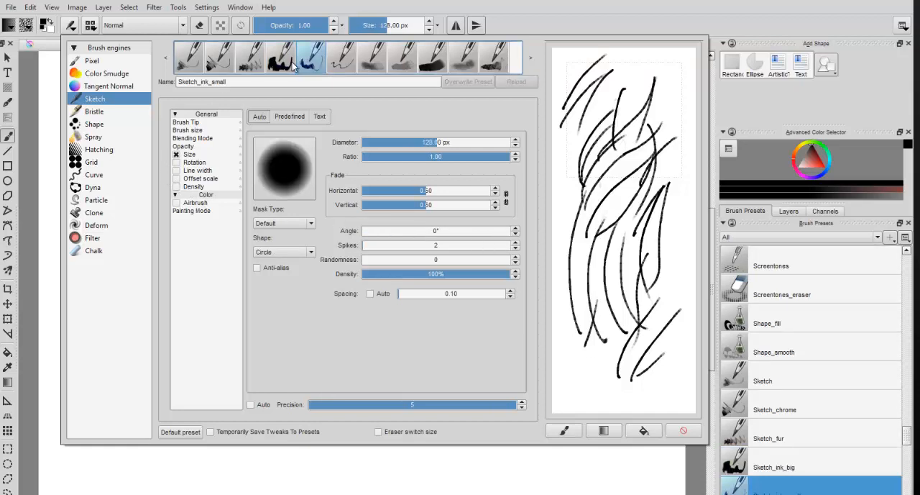
pyautogui.click(285, 64)
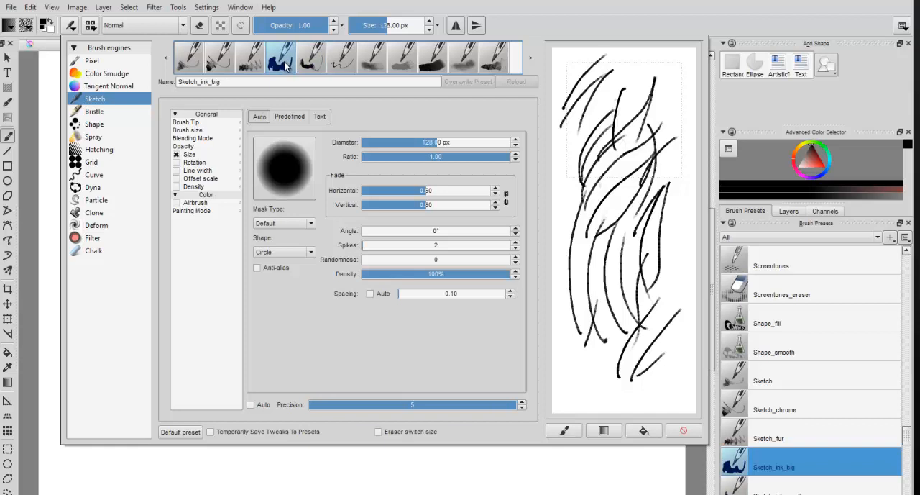
pyautogui.click(259, 66)
pyautogui.click(279, 65)
pyautogui.click(310, 64)
pyautogui.click(341, 64)
pyautogui.click(372, 64)
pyautogui.click(403, 65)
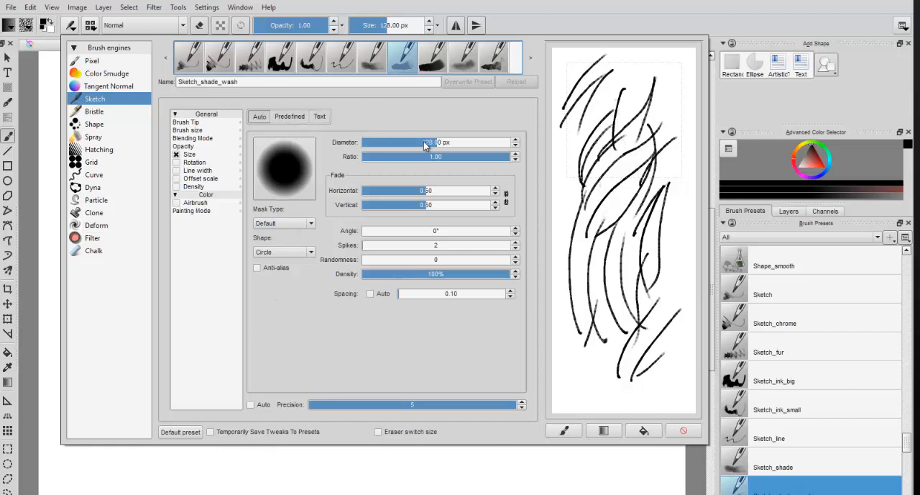
pyautogui.click(183, 27)
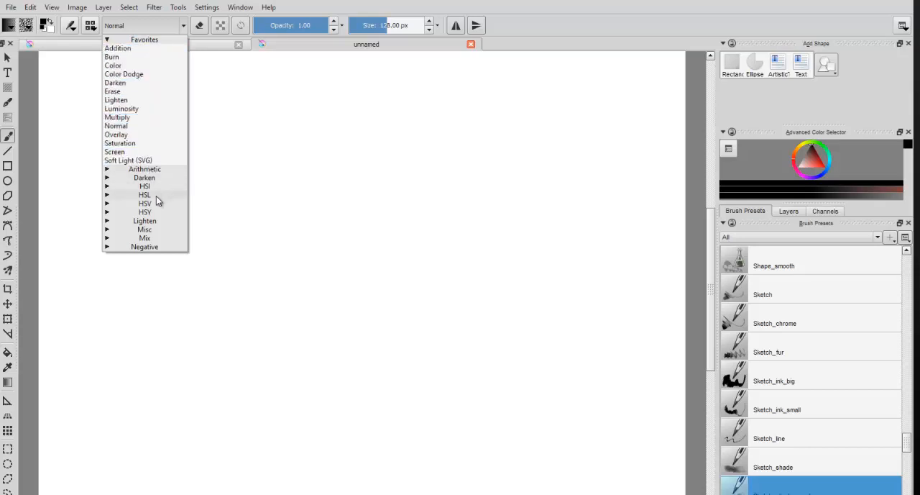
# Step: Toggle eraser mode and paint a cluster of overlapping curved strokes on the canvas with the Basic_tip_default brush
pyautogui.click(200, 30)
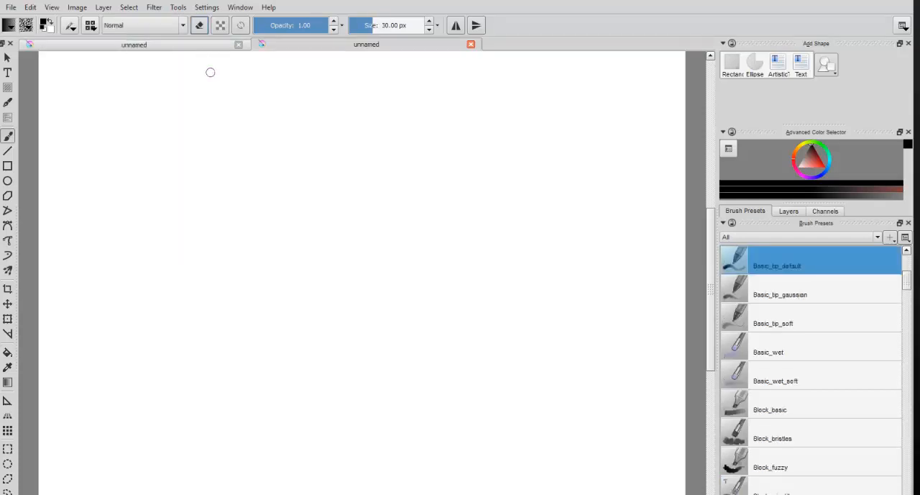
pyautogui.click(200, 26)
pyautogui.moveTo(199, 200)
pyautogui.mouseDown()
pyautogui.moveTo(224, 143)
pyautogui.moveTo(251, 122)
pyautogui.mouseUp()
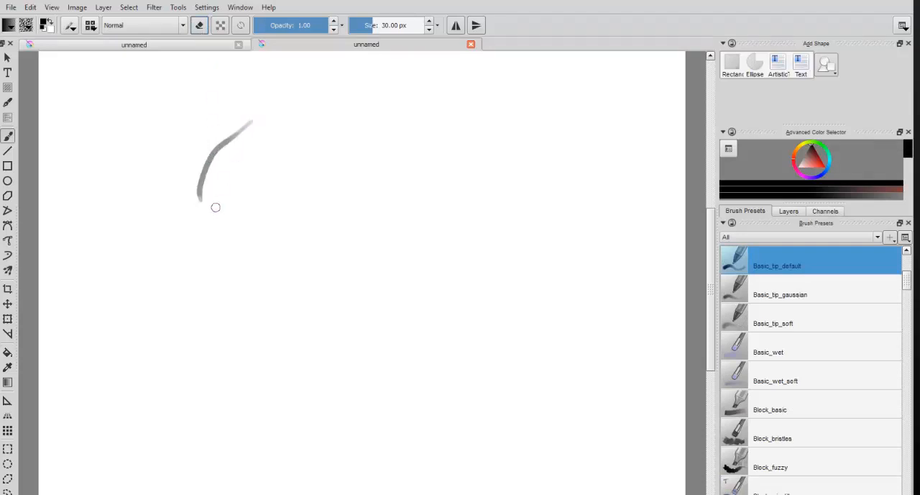
pyautogui.moveTo(215, 222); pyautogui.dragTo(273, 129)
pyautogui.moveTo(245, 253); pyautogui.dragTo(291, 138)
pyautogui.moveTo(257, 234)
pyautogui.mouseDown()
pyautogui.moveTo(296, 96)
pyautogui.moveTo(242, 215)
pyautogui.moveTo(297, 107)
pyautogui.mouseUp()
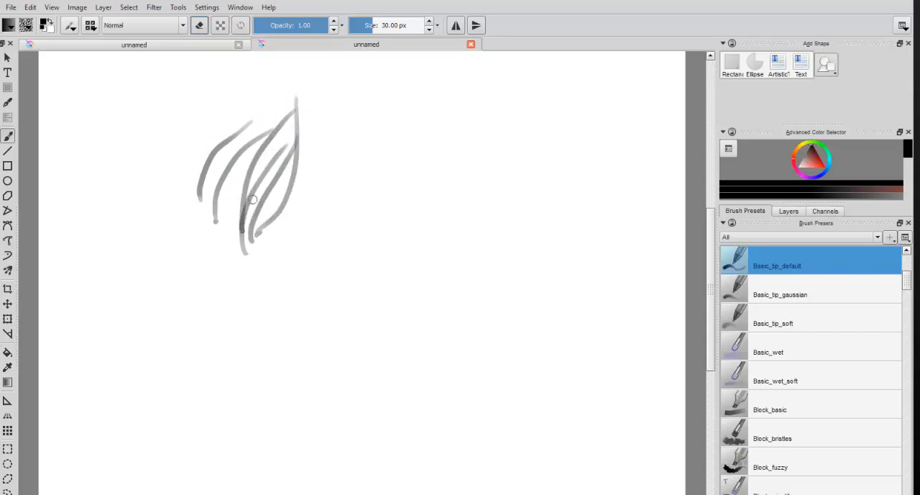
pyautogui.moveTo(253, 199)
pyautogui.mouseDown()
pyautogui.moveTo(294, 91)
pyautogui.moveTo(275, 193)
pyautogui.mouseUp()
pyautogui.moveTo(293, 133)
pyautogui.mouseDown()
pyautogui.moveTo(240, 229)
pyautogui.moveTo(286, 111)
pyautogui.mouseUp()
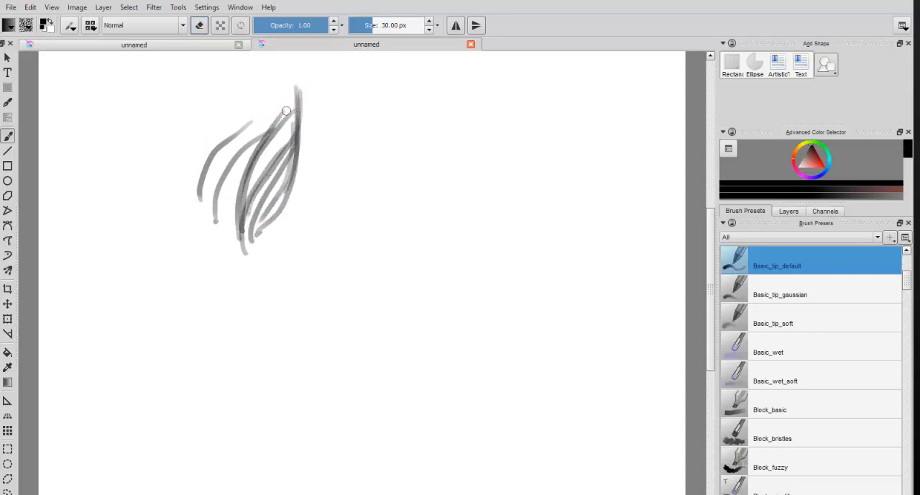
pyautogui.moveTo(243, 231)
pyautogui.mouseDown()
pyautogui.moveTo(260, 138)
pyautogui.moveTo(294, 92)
pyautogui.mouseUp()
pyautogui.moveTo(242, 216); pyautogui.dragTo(298, 90)
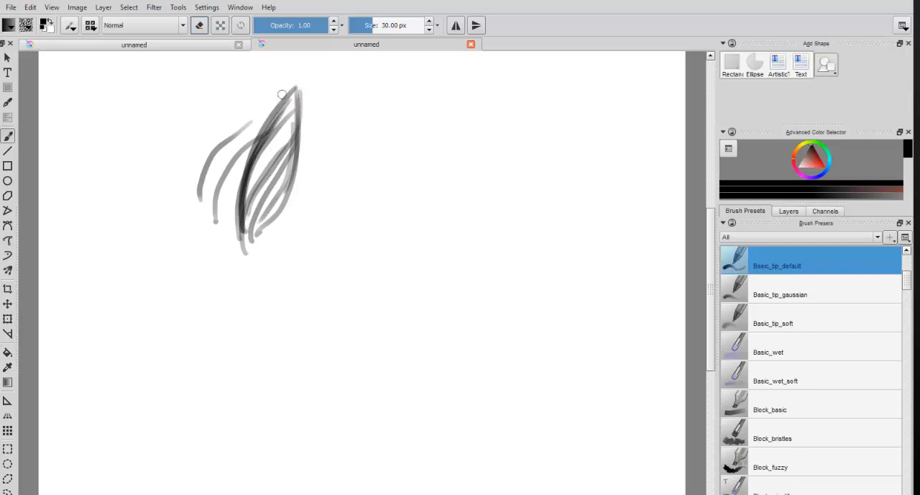
# Step: Turn on alpha preservation, paint three diagonal strokes across the curved ones, and turn alpha preservation off
pyautogui.click(220, 25)
pyautogui.click(220, 25)
pyautogui.click(220, 25)
pyautogui.moveTo(253, 105); pyautogui.dragTo(293, 165)
pyautogui.moveTo(253, 115); pyautogui.dragTo(296, 193)
pyautogui.moveTo(225, 136); pyautogui.dragTo(287, 212)
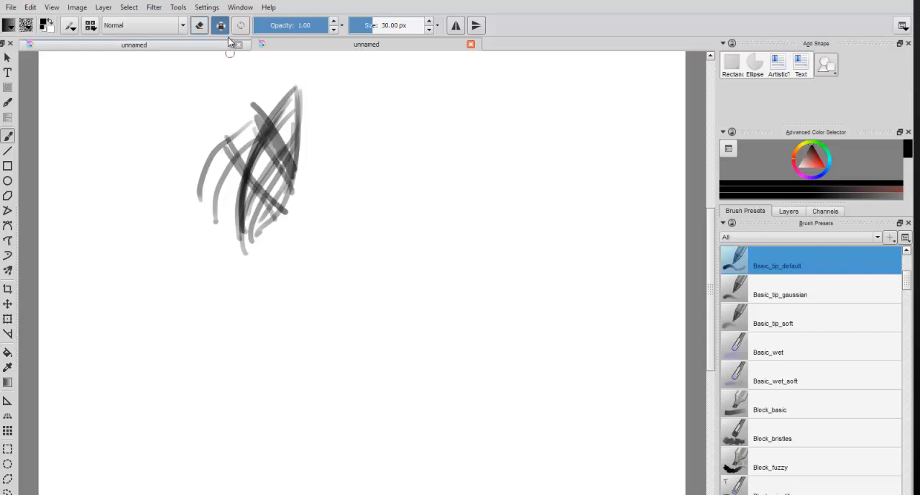
pyautogui.click(220, 25)
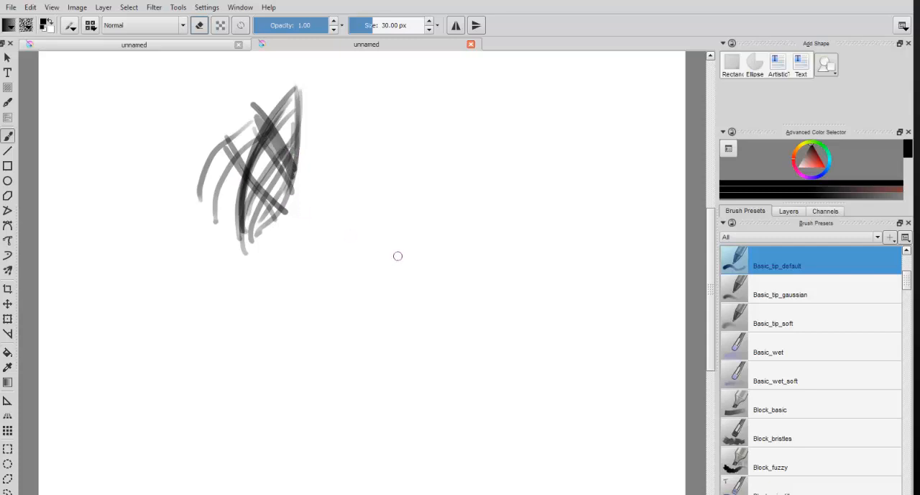
# Step: Clear the strokes from the canvas and create a large artistic text across its upper part with the Text Tool
pyautogui.press('Delete')
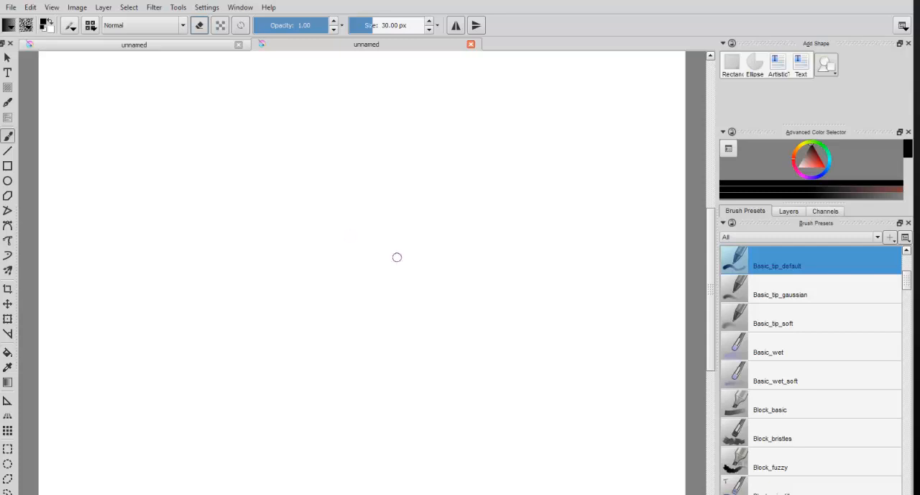
pyautogui.click(7, 74)
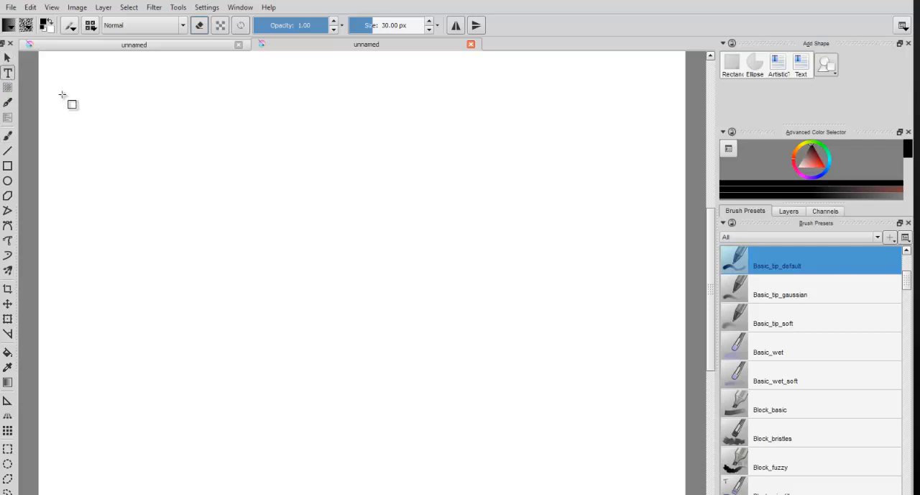
pyautogui.moveTo(151, 132); pyautogui.dragTo(387, 219)
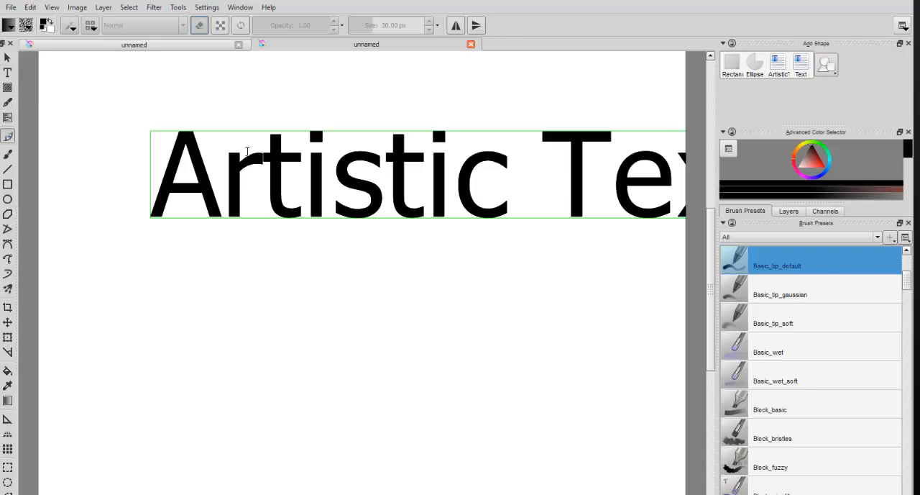
# Step: Delete the letters after the initial A in the artistic text until it reads "Aext"
pyautogui.moveTo(249, 152); pyautogui.dragTo(208, 152)
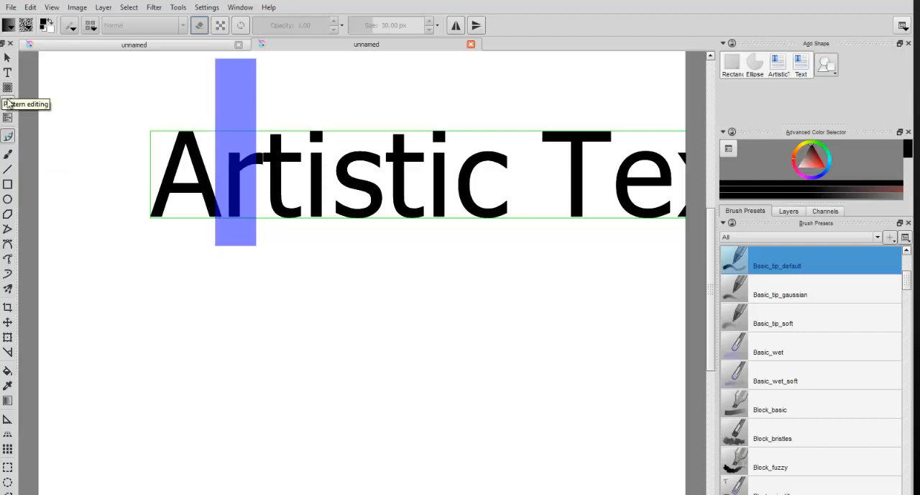
pyautogui.press('Delete')
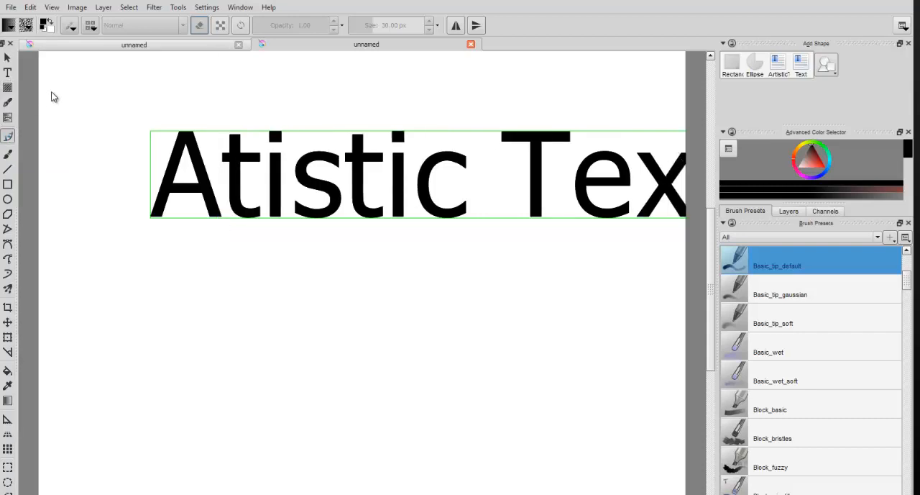
pyautogui.press('Delete')
pyautogui.press('Delete')
pyautogui.press('Delete')
pyautogui.press('Delete')
pyautogui.press('Delete')
pyautogui.press('Delete')
pyautogui.press('Delete')
pyautogui.press('Delete')
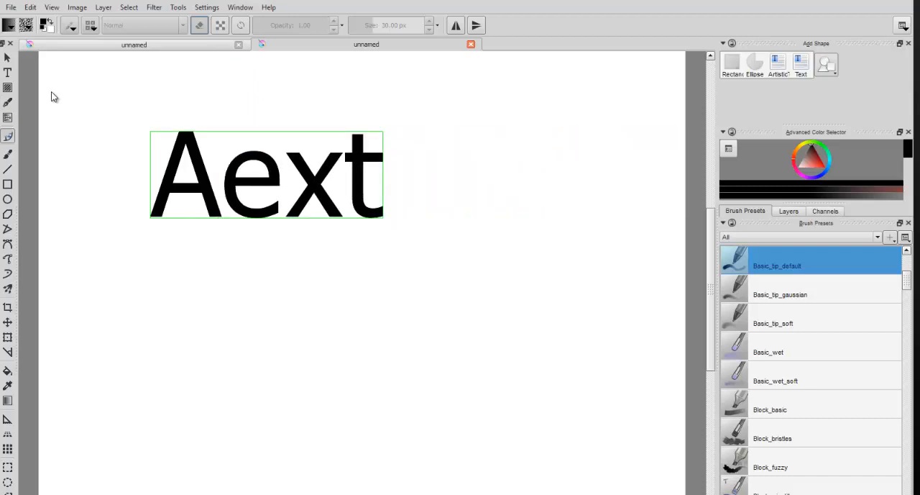
# Step: Add a small second artistic text over the large word, then select both texts and delete them
pyautogui.click(834, 71)
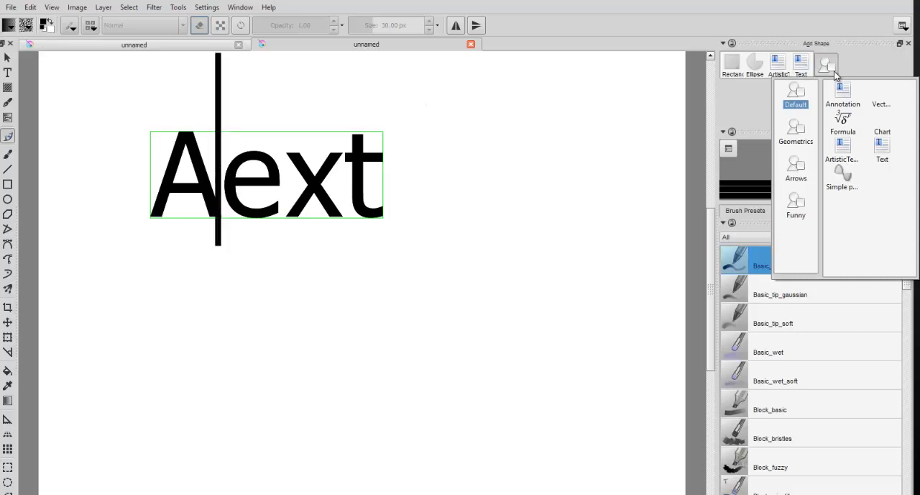
pyautogui.click(806, 74)
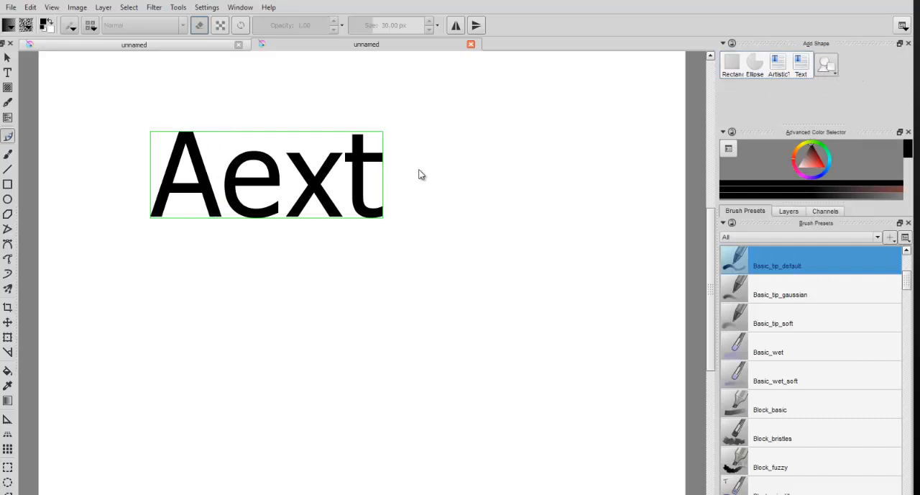
pyautogui.click(394, 178)
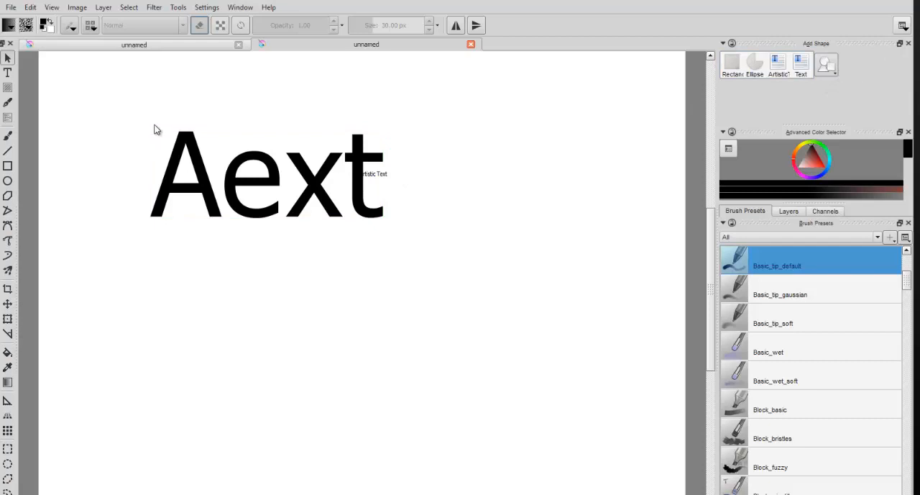
pyautogui.moveTo(136, 115); pyautogui.dragTo(516, 223)
pyautogui.press('Delete')
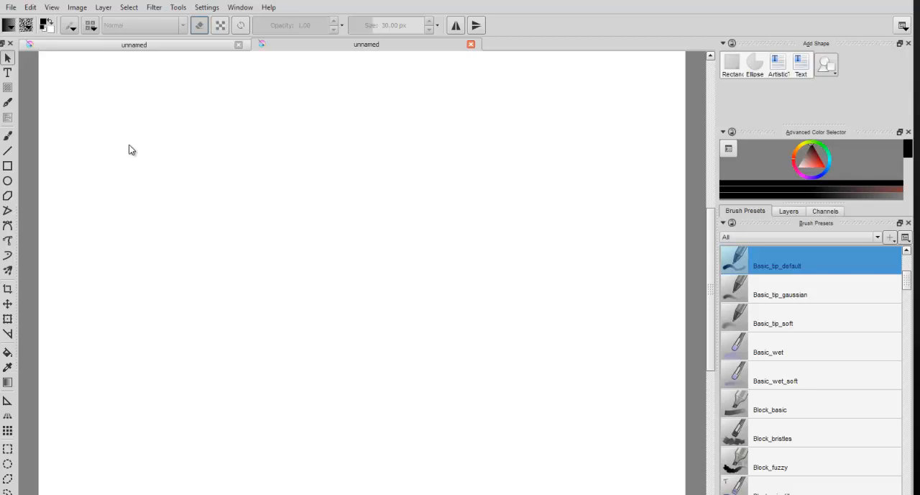
# Step: Try to paint on the vector layer with the Freehand Brush Tool, then make Layer 1 the active layer
pyautogui.click(7, 136)
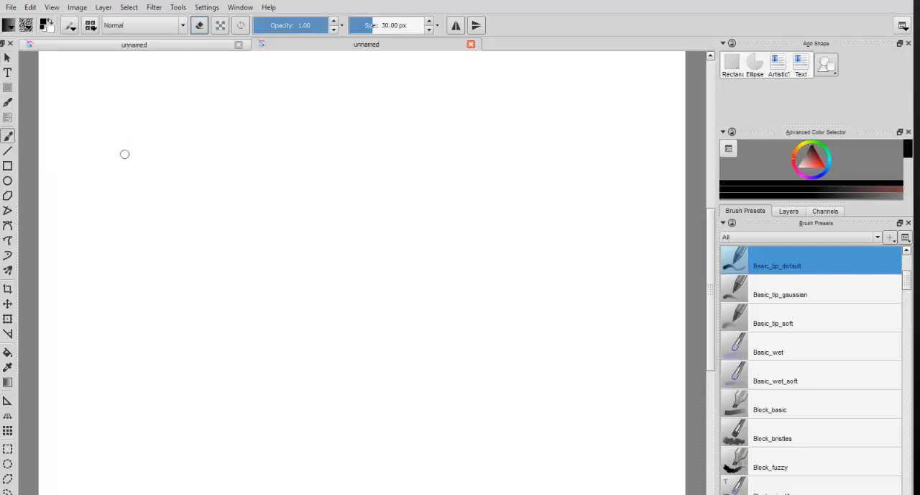
pyautogui.moveTo(124, 154); pyautogui.dragTo(250, 138)
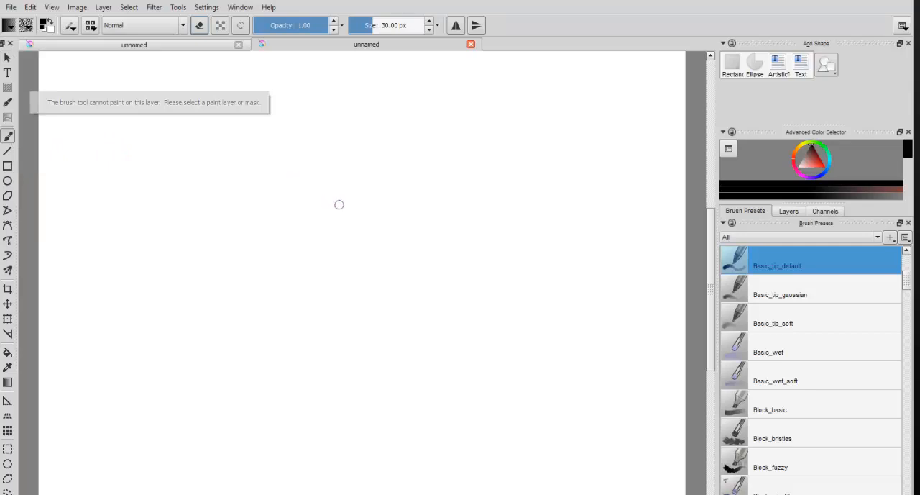
pyautogui.click(789, 212)
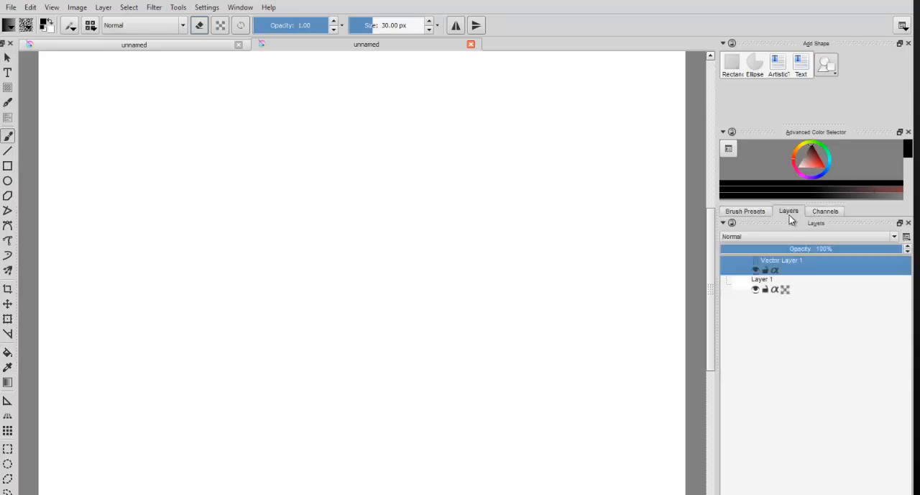
pyautogui.click(816, 284)
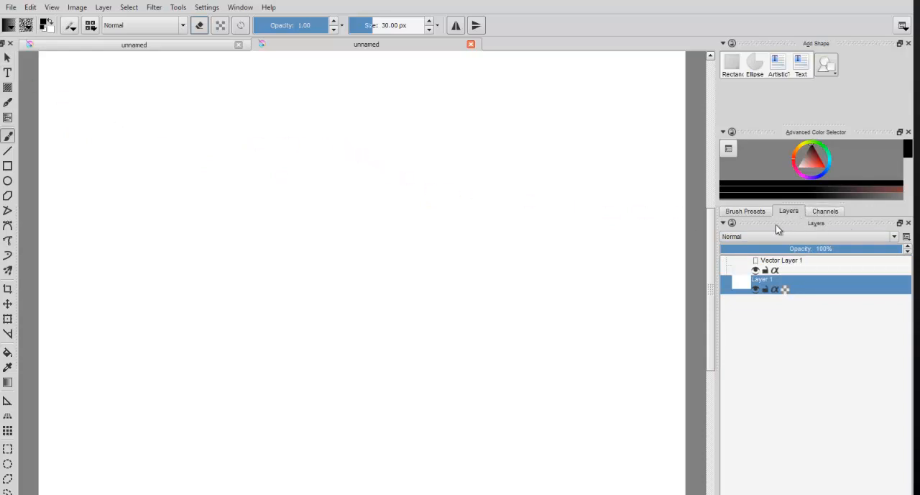
# Step: Dock Layers above Add Shape and bring Brush Presets in front of Channels
pyautogui.moveTo(768, 219); pyautogui.dragTo(821, 52)
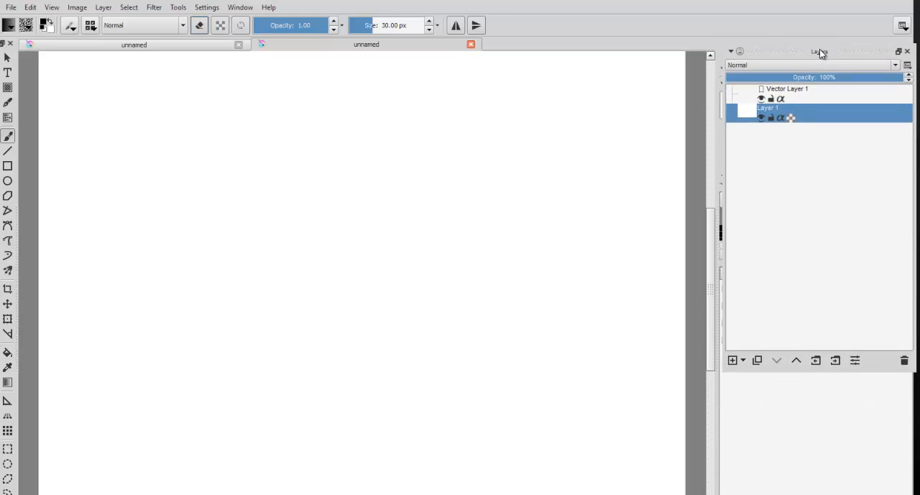
pyautogui.moveTo(820, 49); pyautogui.dragTo(820, 49)
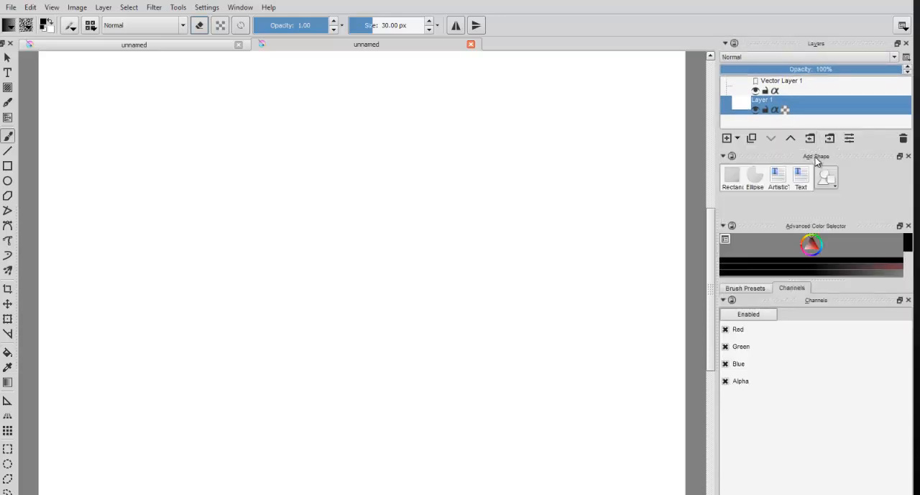
pyautogui.click(760, 291)
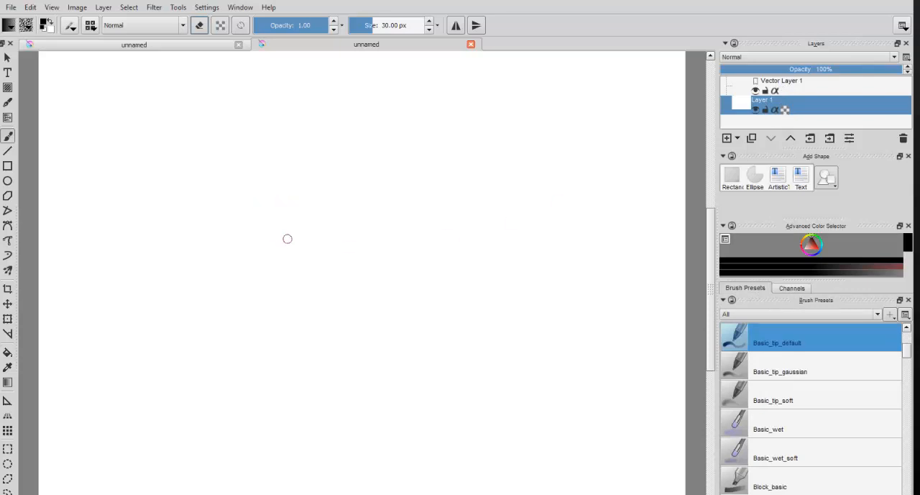
# Step: Paint several short curved freehand strokes in the upper middle of Layer 1
pyautogui.moveTo(285, 238)
pyautogui.mouseDown()
pyautogui.moveTo(317, 173)
pyautogui.moveTo(324, 202)
pyautogui.moveTo(339, 177)
pyautogui.mouseUp()
pyautogui.moveTo(321, 248)
pyautogui.mouseDown()
pyautogui.moveTo(360, 175)
pyautogui.moveTo(353, 178)
pyautogui.mouseUp()
pyautogui.moveTo(310, 217); pyautogui.dragTo(311, 212)
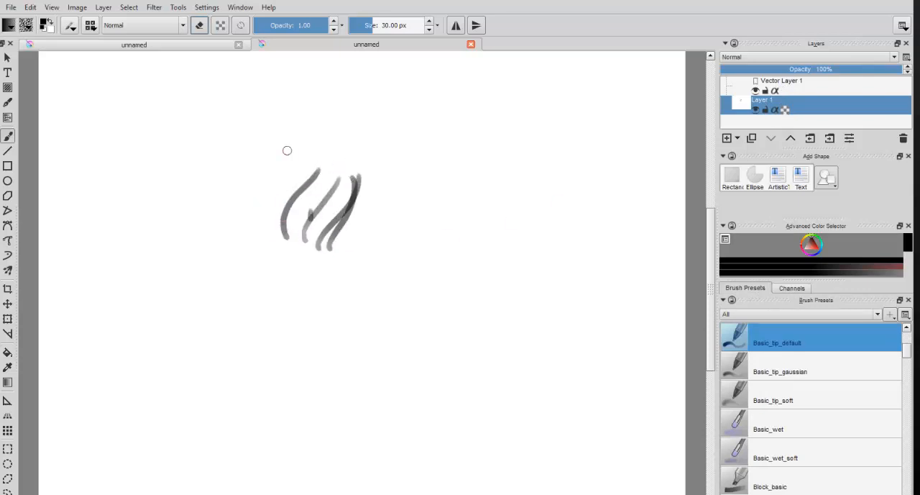
# Step: Draw a series of straight lines at various angles around the curved strokes with the Line tool
pyautogui.click(7, 152)
pyautogui.moveTo(124, 186); pyautogui.dragTo(243, 167)
pyautogui.moveTo(167, 264); pyautogui.dragTo(252, 234)
pyautogui.moveTo(202, 113)
pyautogui.mouseDown()
pyautogui.moveTo(458, 150)
pyautogui.moveTo(353, 251)
pyautogui.moveTo(319, 270)
pyautogui.moveTo(404, 133)
pyautogui.mouseUp()
pyautogui.moveTo(405, 102); pyautogui.dragTo(405, 101)
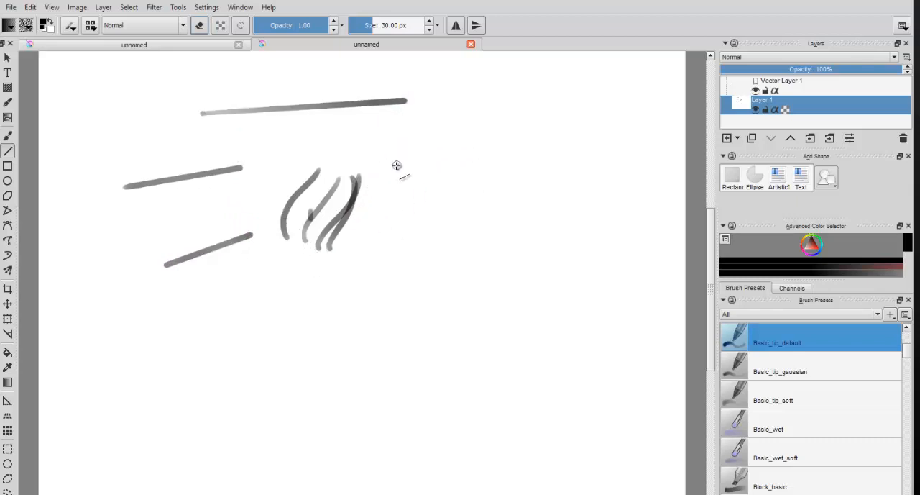
pyautogui.moveTo(394, 148)
pyautogui.mouseDown()
pyautogui.moveTo(438, 151)
pyautogui.moveTo(417, 149)
pyautogui.moveTo(408, 126)
pyautogui.moveTo(434, 228)
pyautogui.mouseUp()
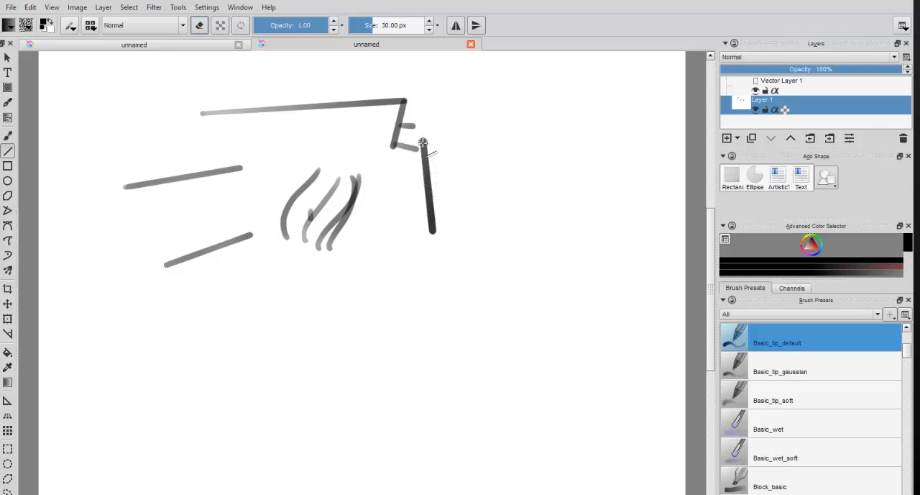
pyautogui.moveTo(440, 108)
pyautogui.mouseDown()
pyautogui.moveTo(527, 220)
pyautogui.moveTo(582, 147)
pyautogui.moveTo(592, 105)
pyautogui.mouseUp()
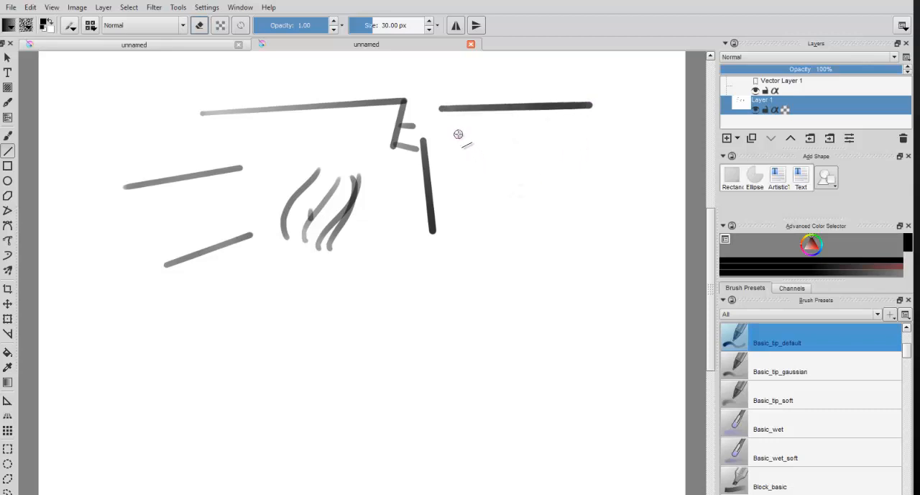
pyautogui.moveTo(458, 133); pyautogui.dragTo(533, 193)
pyautogui.moveTo(568, 227)
pyautogui.mouseDown()
pyautogui.moveTo(578, 233)
pyautogui.moveTo(594, 124)
pyautogui.moveTo(587, 161)
pyautogui.mouseUp()
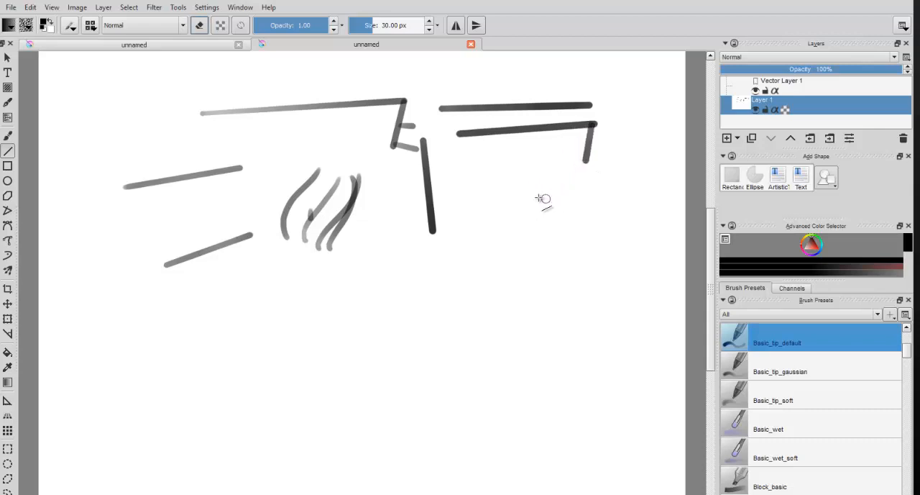
# Step: Draw a nearly square outline below the two sloping lines with the Rectangle tool
pyautogui.click(8, 166)
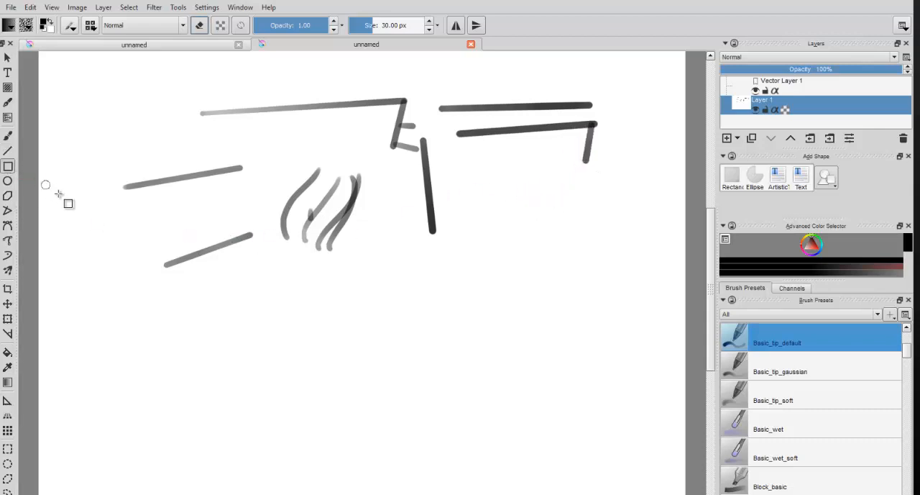
pyautogui.moveTo(73, 228); pyautogui.dragTo(164, 309)
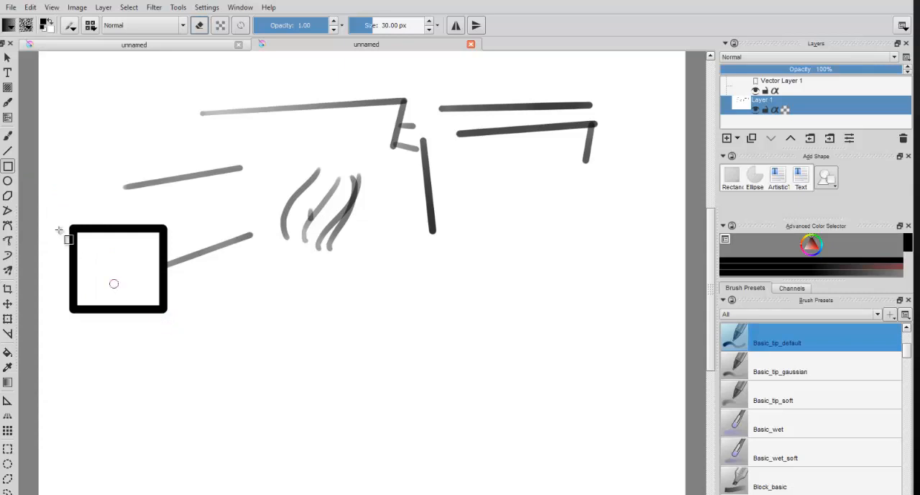
# Step: Draw a small ellipse above the square and a large irregular polygon outline around the curved strokes with the Ellipse and Polygon tools
pyautogui.click(7, 181)
pyautogui.moveTo(88, 138); pyautogui.dragTo(138, 177)
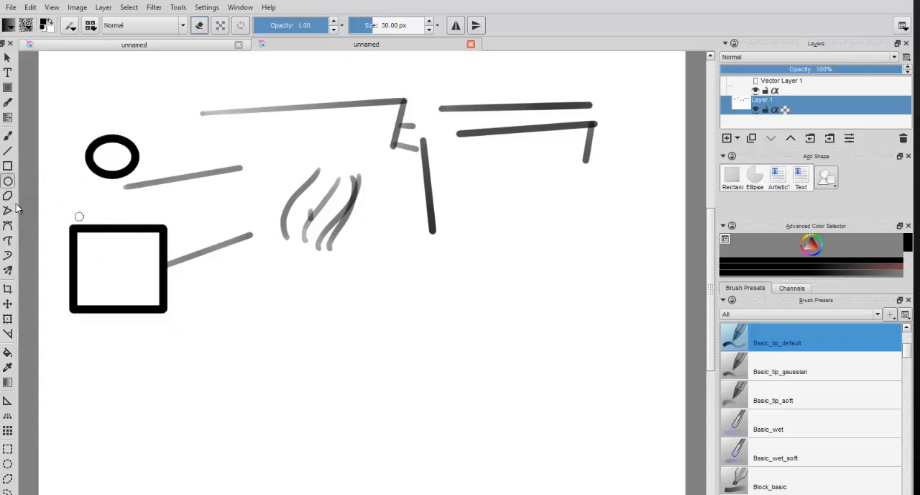
pyautogui.click(7, 195)
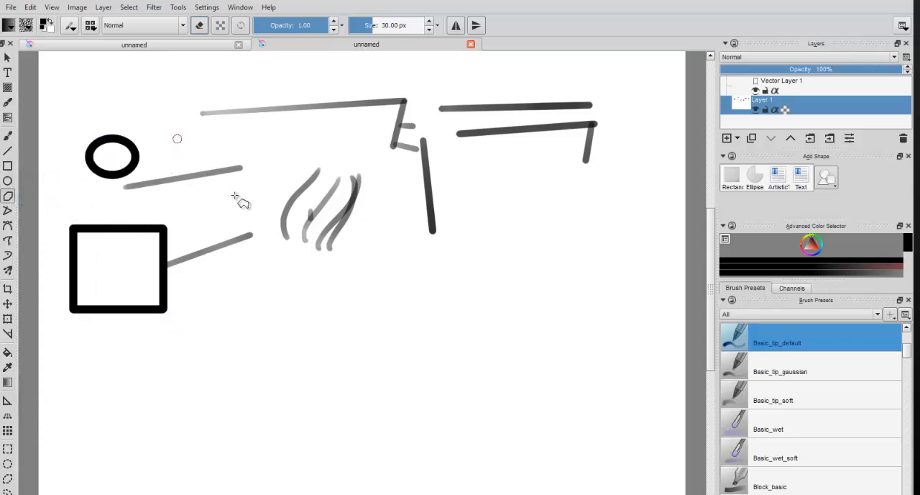
pyautogui.click(254, 175)
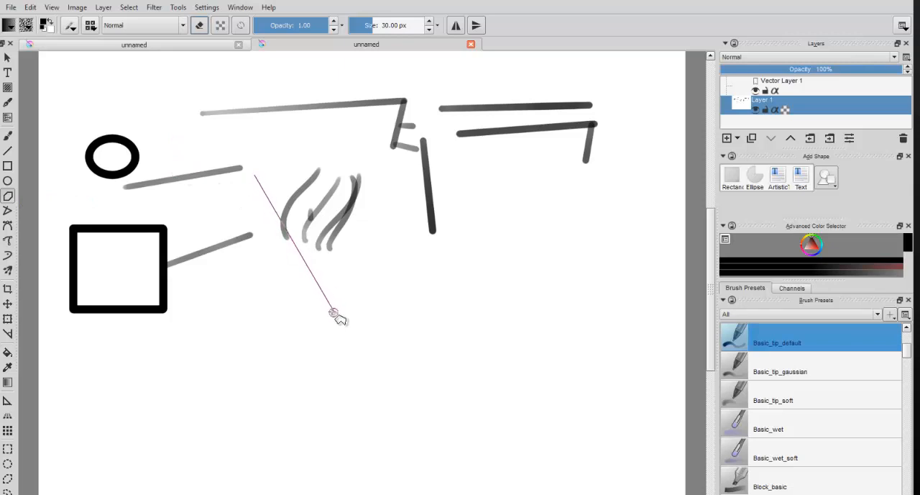
pyautogui.click(331, 310)
pyautogui.click(415, 204)
pyautogui.click(332, 101)
pyautogui.click(238, 86)
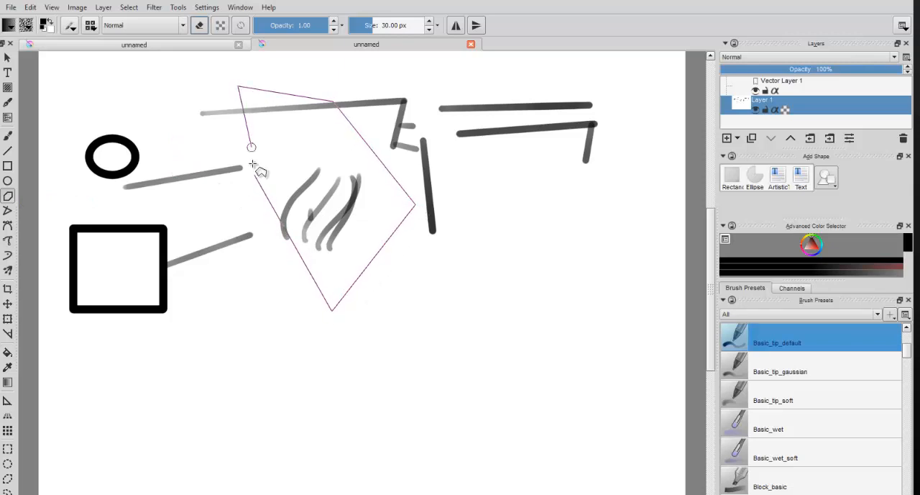
pyautogui.click(251, 153)
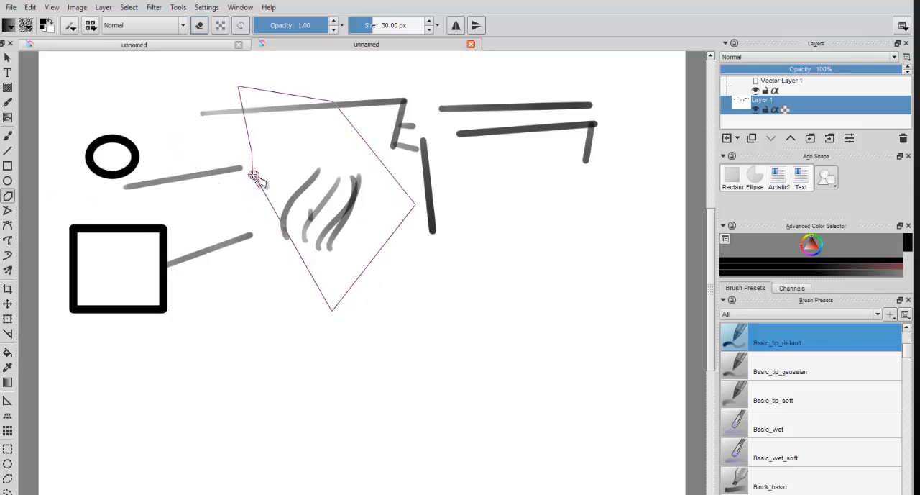
pyautogui.doubleClick(255, 175)
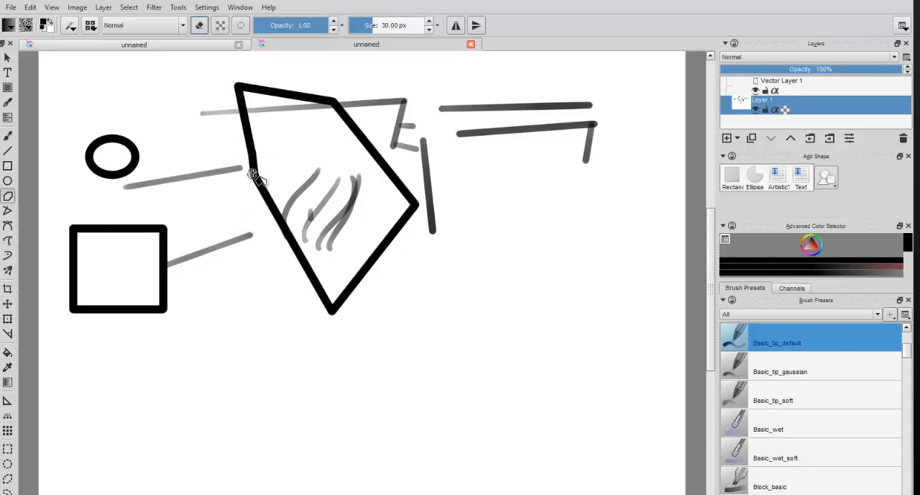
# Step: Draw a closed, self-crossing four-point outline below the large polygon with the Polyline tool
pyautogui.click(7, 210)
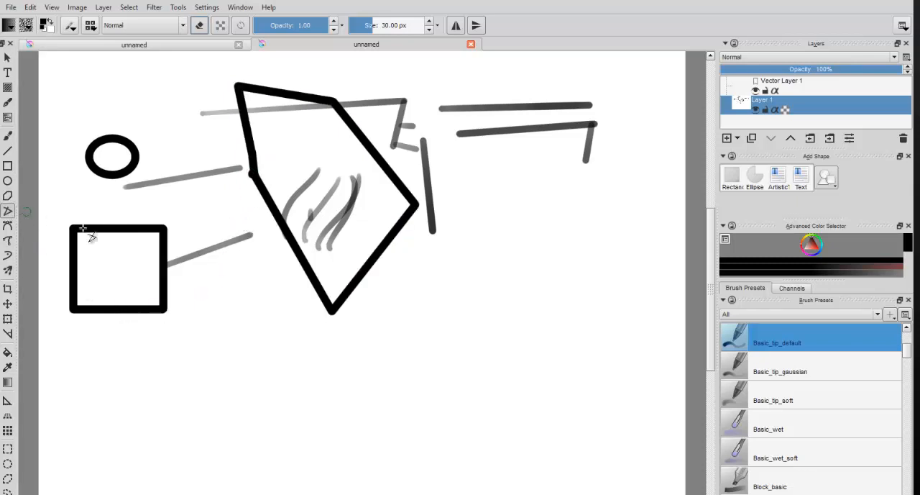
pyautogui.click(246, 297)
pyautogui.click(285, 407)
pyautogui.click(329, 325)
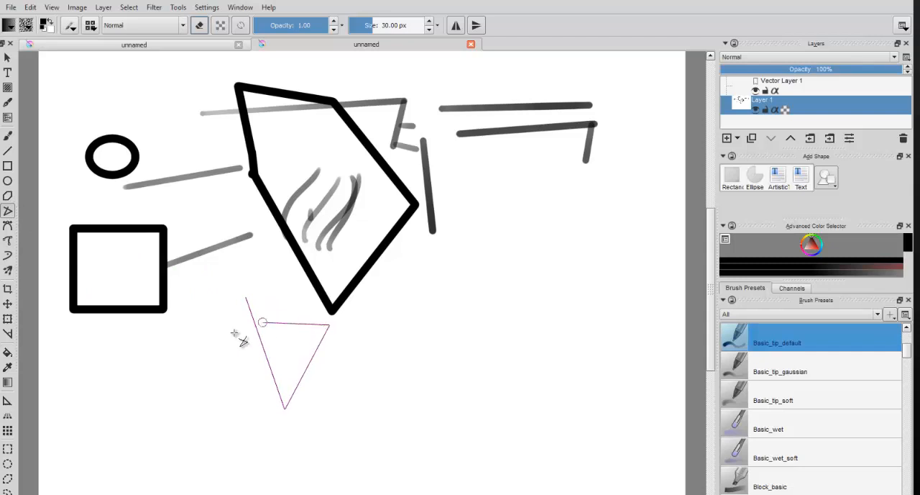
pyautogui.click(218, 335)
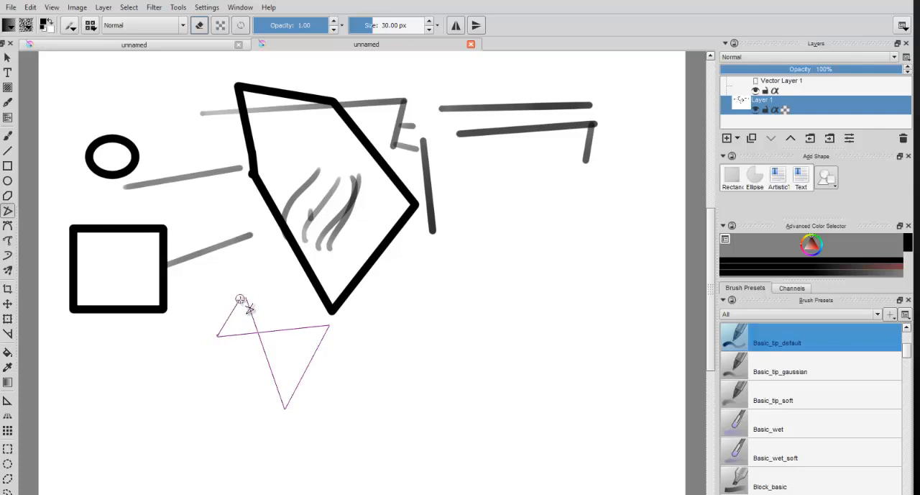
pyautogui.click(245, 299)
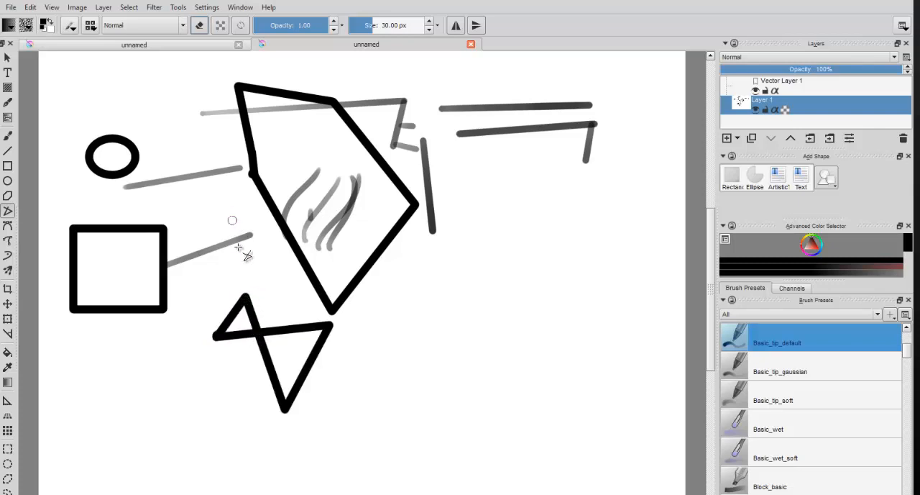
# Step: Draw a large closed triangle to the right of the polygon with the Polyline tool
pyautogui.click(442, 393)
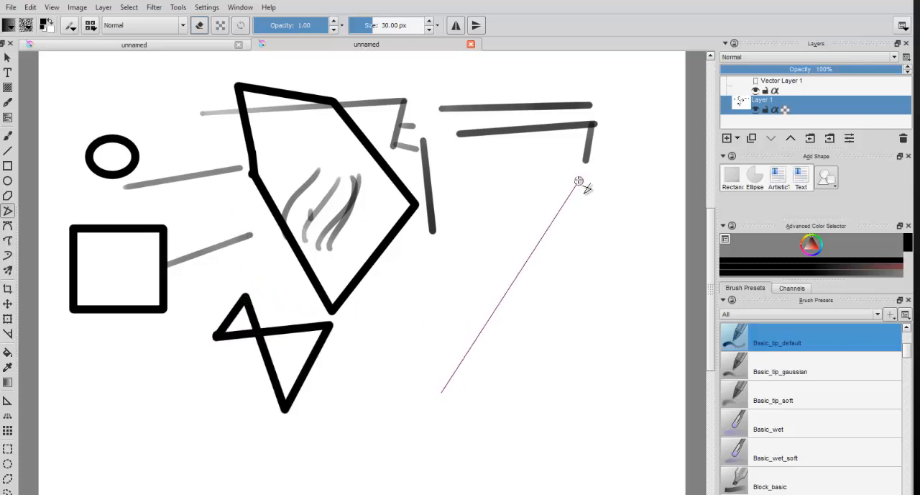
pyautogui.click(579, 181)
pyautogui.click(382, 294)
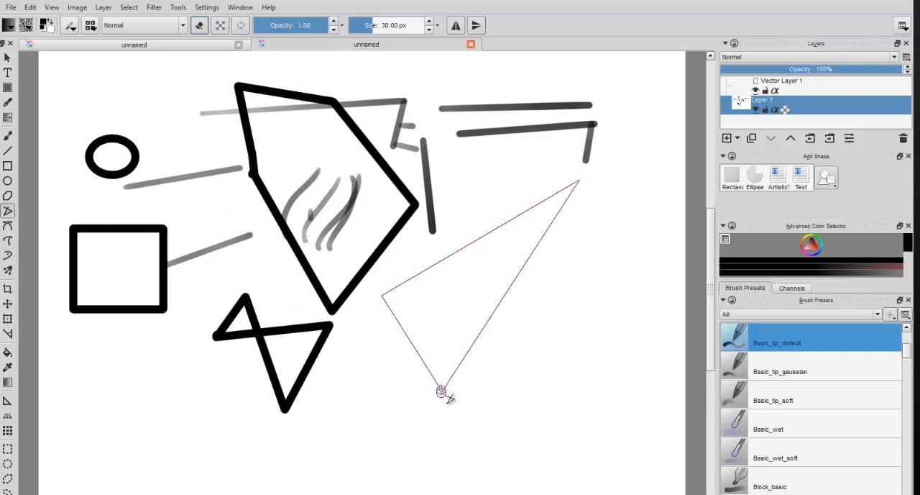
pyautogui.click(442, 392)
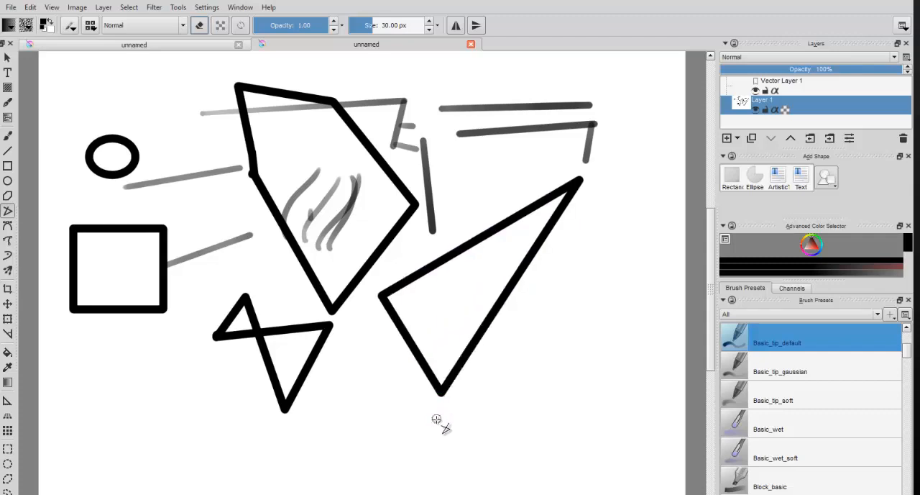
# Step: Draw several flowing curves across the polygon and around the triangle with the Freehand Path tool
pyautogui.click(8, 226)
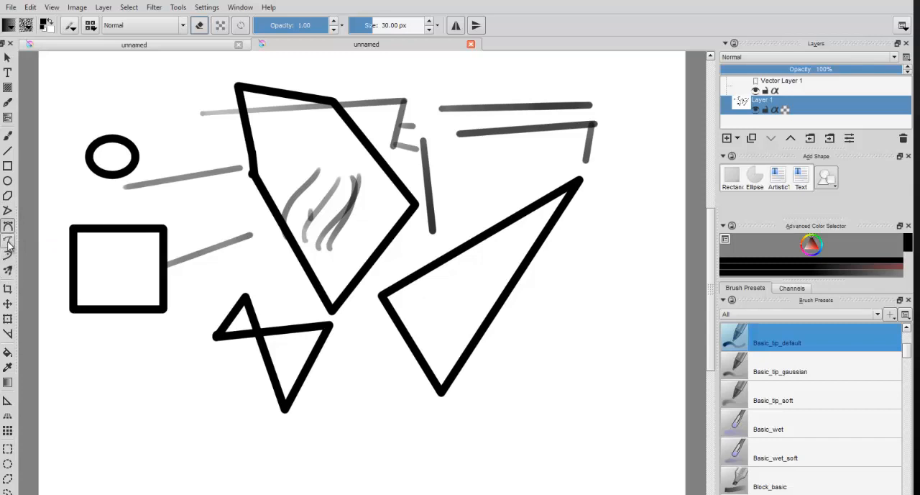
pyautogui.click(8, 241)
pyautogui.moveTo(153, 175)
pyautogui.mouseDown()
pyautogui.moveTo(242, 204)
pyautogui.moveTo(288, 232)
pyautogui.mouseUp()
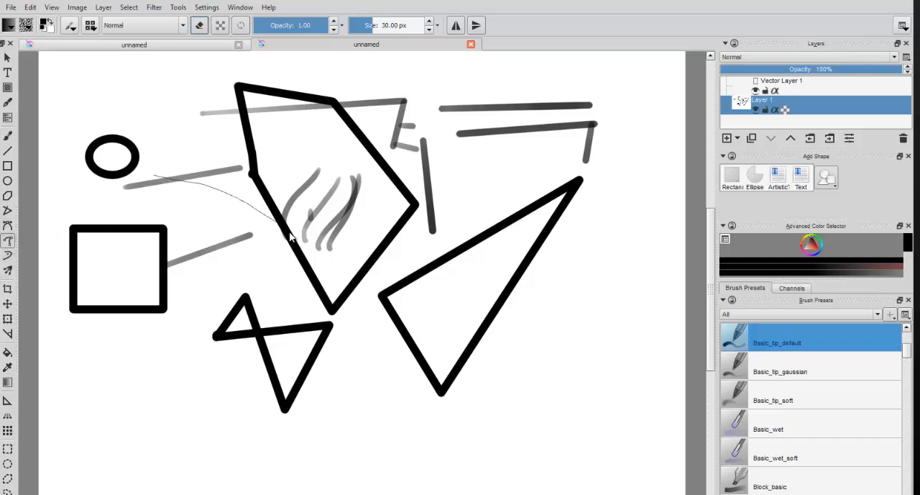
pyautogui.moveTo(143, 132)
pyautogui.mouseDown()
pyautogui.moveTo(167, 114)
pyautogui.moveTo(251, 219)
pyautogui.moveTo(380, 258)
pyautogui.mouseUp()
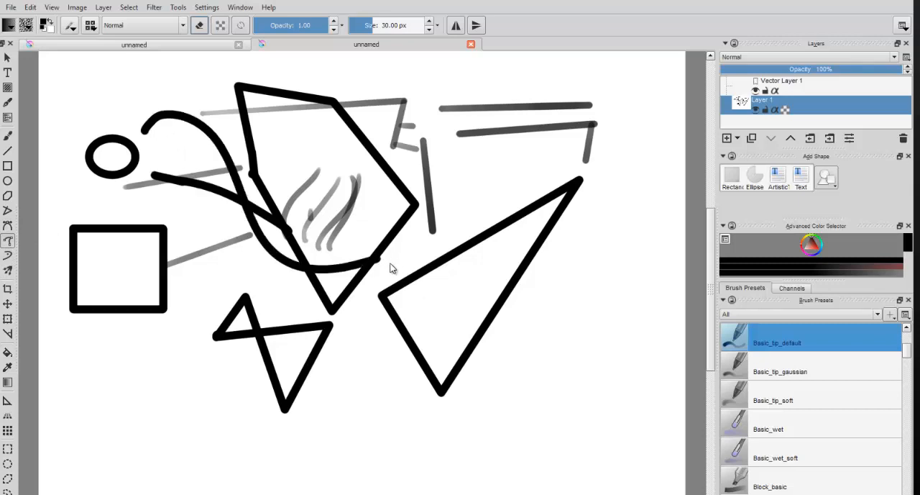
pyautogui.moveTo(519, 155); pyautogui.dragTo(539, 146)
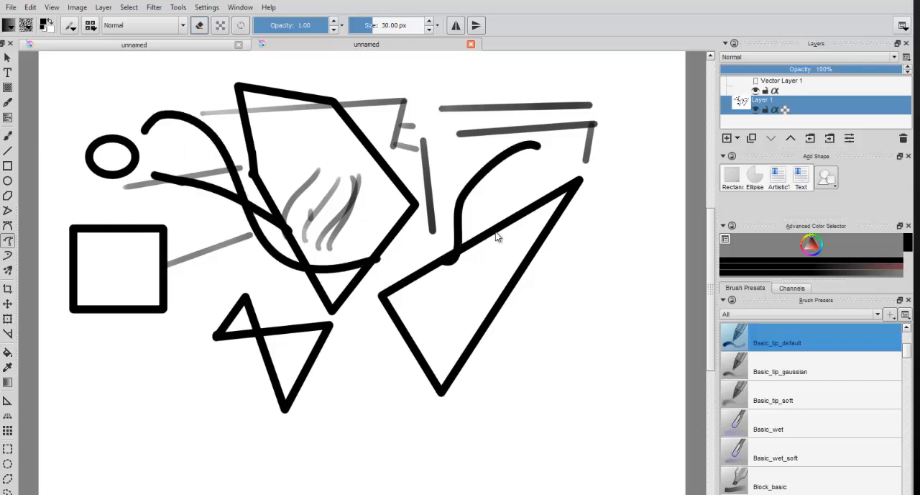
pyautogui.moveTo(597, 159); pyautogui.dragTo(561, 338)
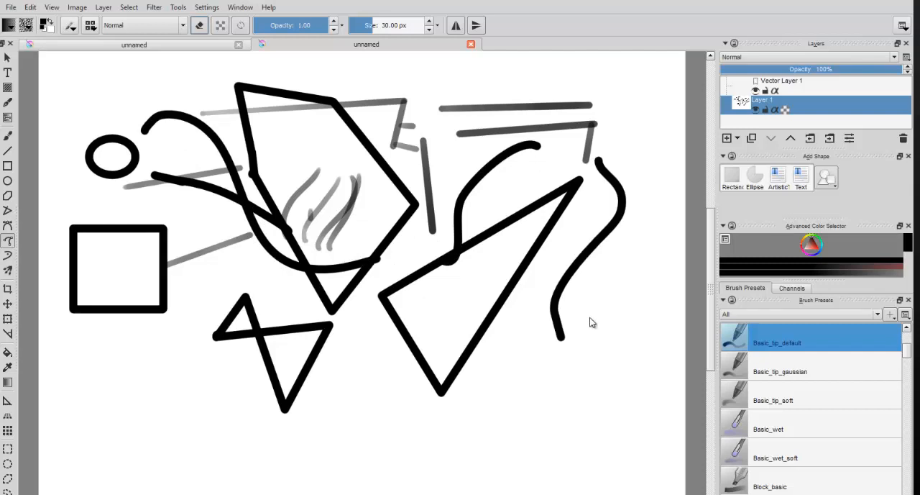
pyautogui.moveTo(631, 260); pyautogui.dragTo(563, 336)
pyautogui.moveTo(589, 253)
pyautogui.mouseDown()
pyautogui.moveTo(659, 207)
pyautogui.moveTo(665, 184)
pyautogui.mouseUp()
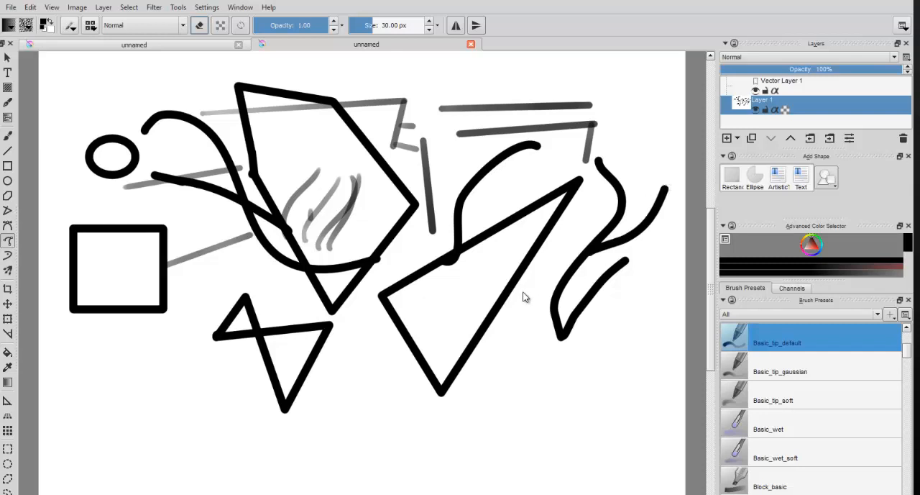
pyautogui.moveTo(533, 271); pyautogui.dragTo(554, 386)
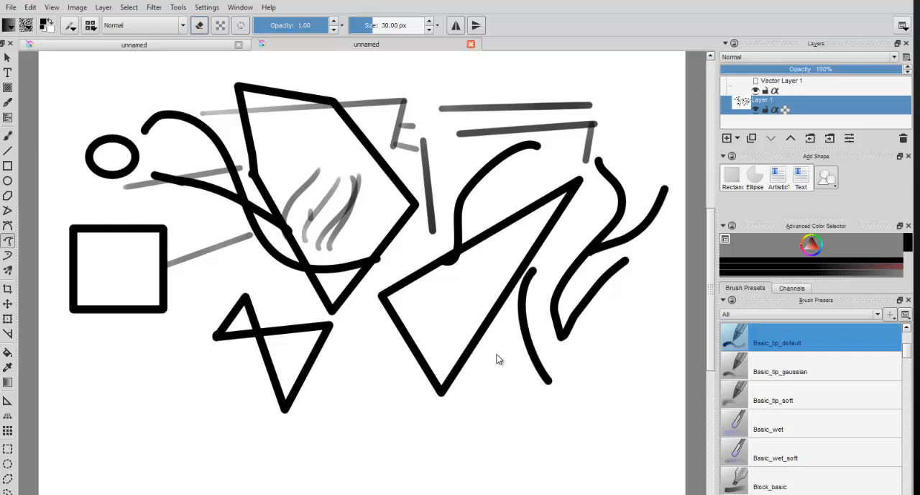
# Step: Draw a large closed shape with one curved side beside the square and straight remaining sides using the Bezier Curve tool
pyautogui.click(7, 225)
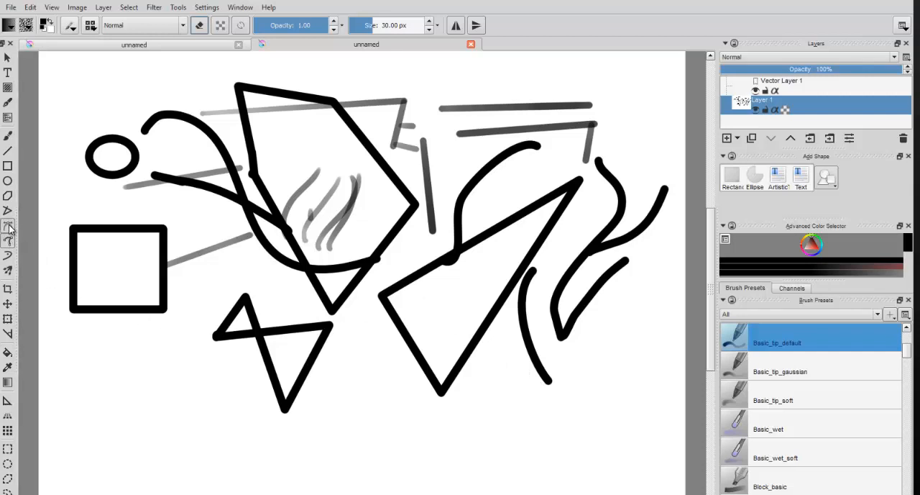
pyautogui.click(118, 354)
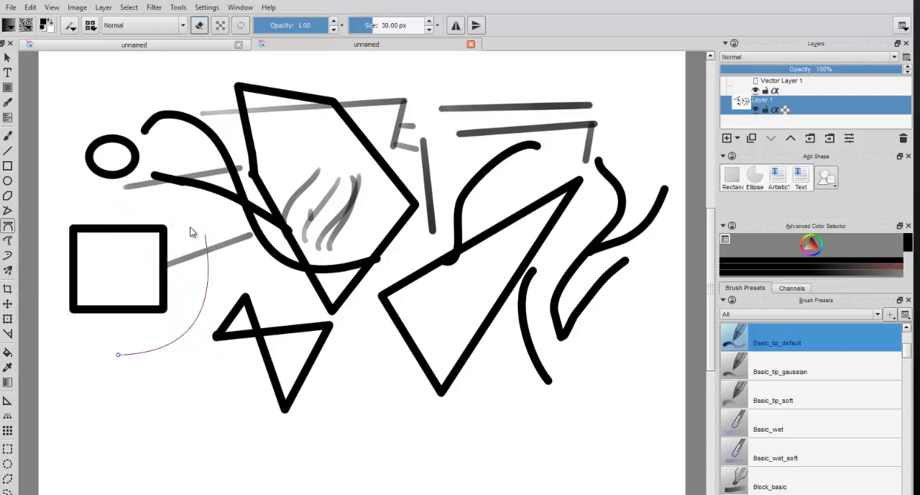
pyautogui.click(162, 195)
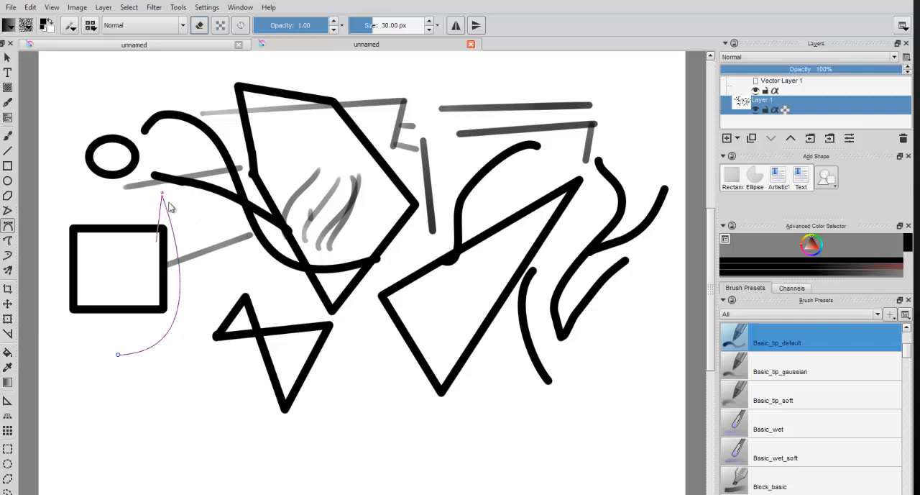
pyautogui.click(396, 243)
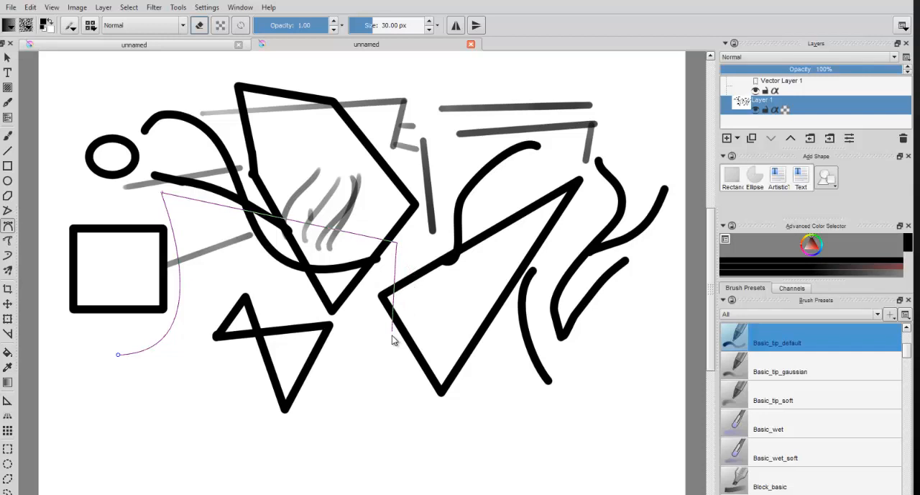
pyautogui.click(392, 335)
pyautogui.click(118, 356)
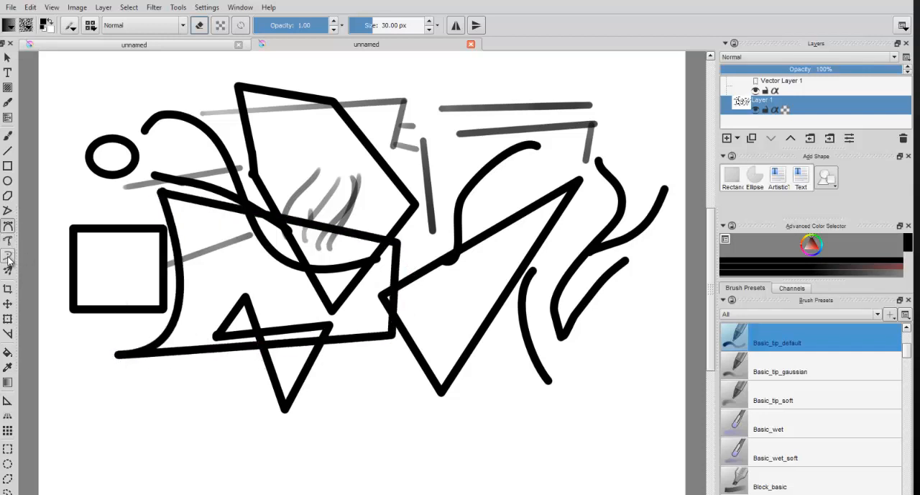
# Step: Draw a small closed Bezier shape with a rounded lower end over the upper right lines
pyautogui.moveTo(483, 190); pyautogui.dragTo(526, 283)
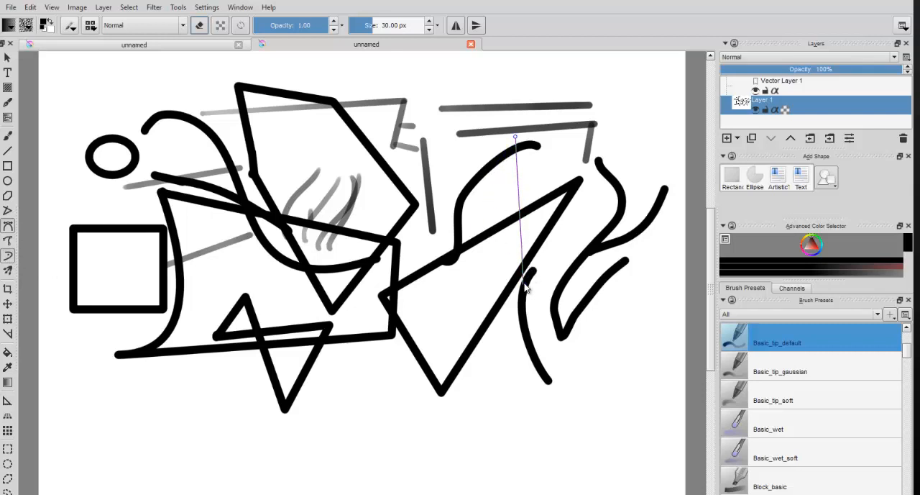
pyautogui.click(446, 135)
pyautogui.click(413, 108)
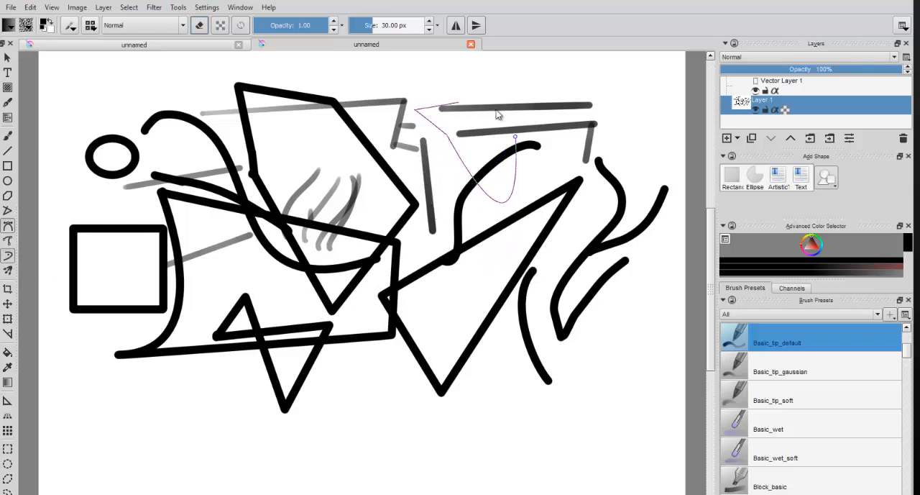
pyautogui.click(515, 137)
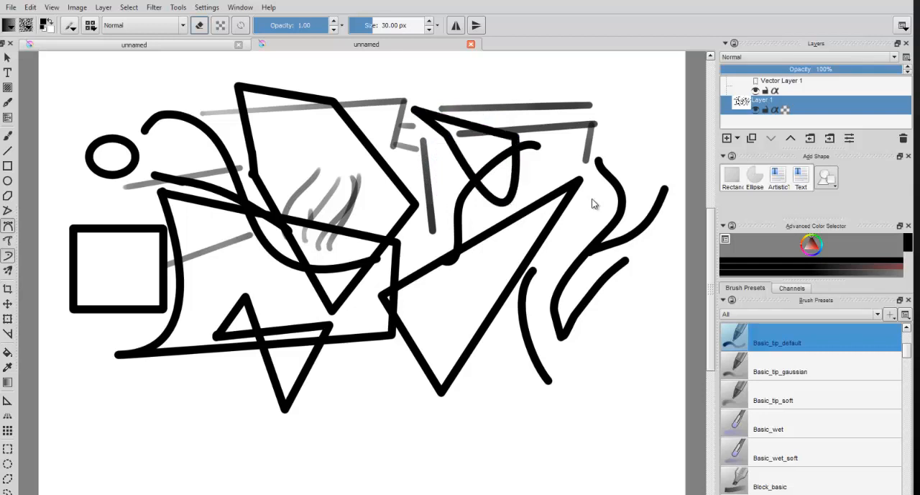
# Step: Clear Layer 1 and paint a rotationally repeated pattern of strokes around the canvas centre with the Multibrush tool
pyautogui.press('Delete')
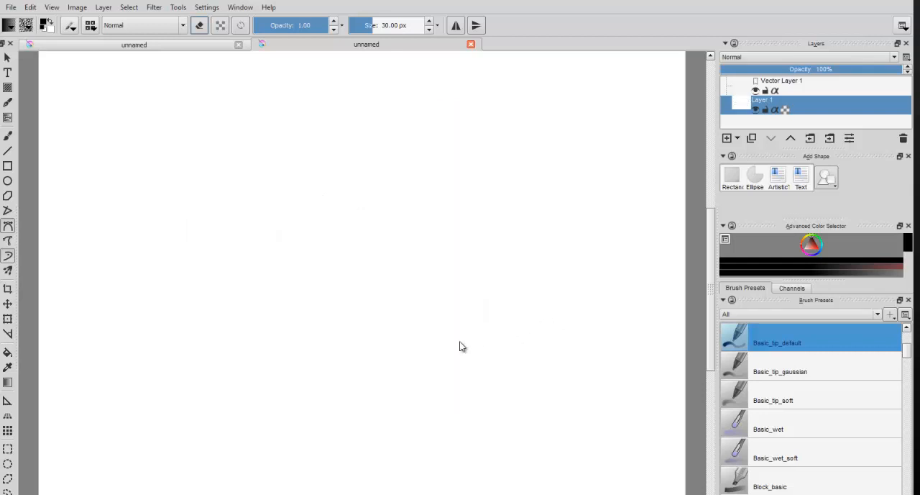
pyautogui.click(8, 270)
pyautogui.moveTo(198, 244)
pyautogui.mouseDown()
pyautogui.moveTo(227, 194)
pyautogui.moveTo(291, 143)
pyautogui.mouseUp()
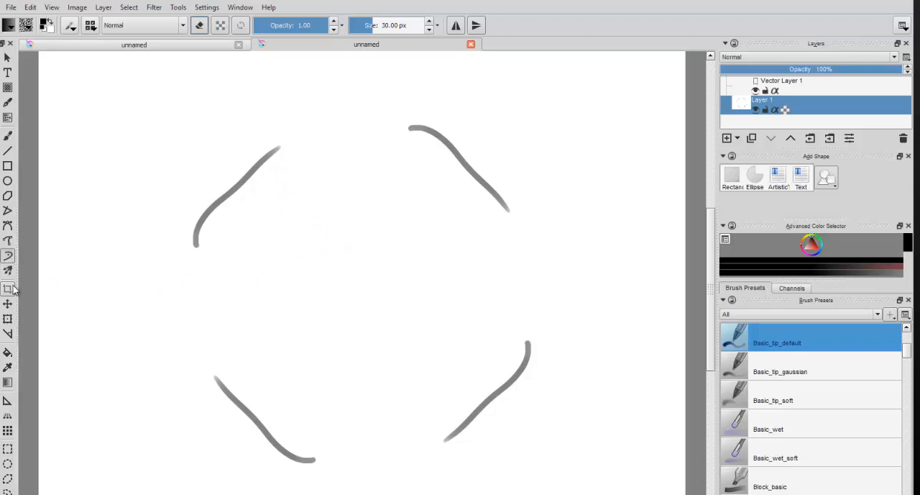
pyautogui.moveTo(318, 257)
pyautogui.mouseDown()
pyautogui.moveTo(365, 214)
pyautogui.moveTo(413, 191)
pyautogui.mouseUp()
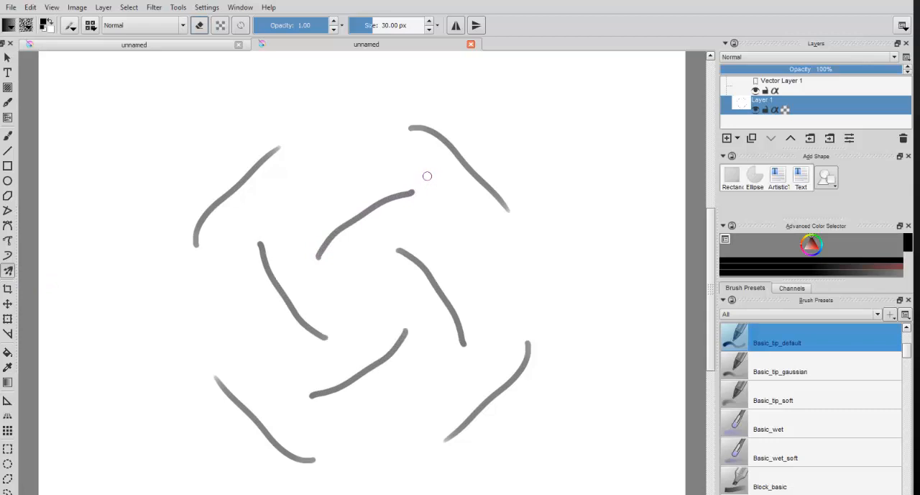
pyautogui.moveTo(385, 149)
pyautogui.mouseDown()
pyautogui.moveTo(422, 174)
pyautogui.moveTo(379, 97)
pyautogui.moveTo(381, 80)
pyautogui.moveTo(424, 162)
pyautogui.moveTo(348, 218)
pyautogui.moveTo(334, 144)
pyautogui.moveTo(367, 209)
pyautogui.moveTo(453, 229)
pyautogui.moveTo(518, 182)
pyautogui.moveTo(439, 175)
pyautogui.moveTo(420, 146)
pyautogui.moveTo(434, 95)
pyautogui.moveTo(423, 111)
pyautogui.moveTo(449, 93)
pyautogui.mouseUp()
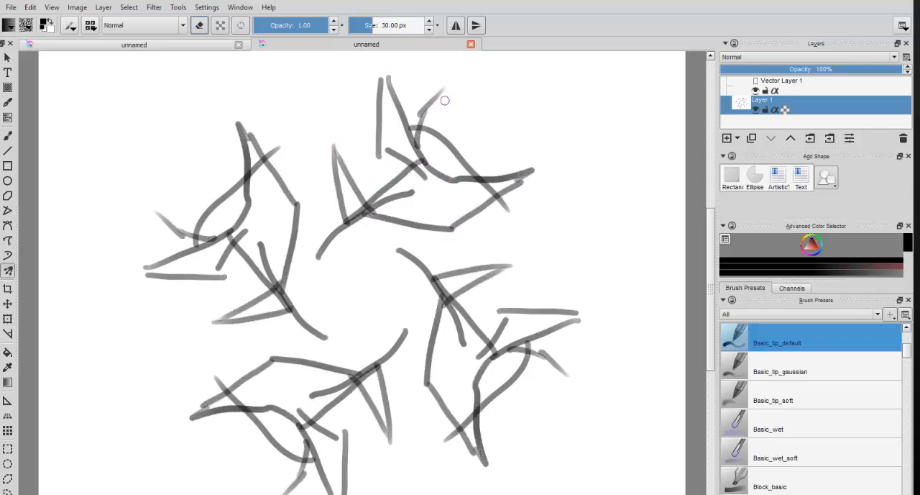
# Step: Paint mirrored strokes over the pattern with horizontal mirror mode, add vertical mirror mode for more strokes, and turn both modes off
pyautogui.click(456, 26)
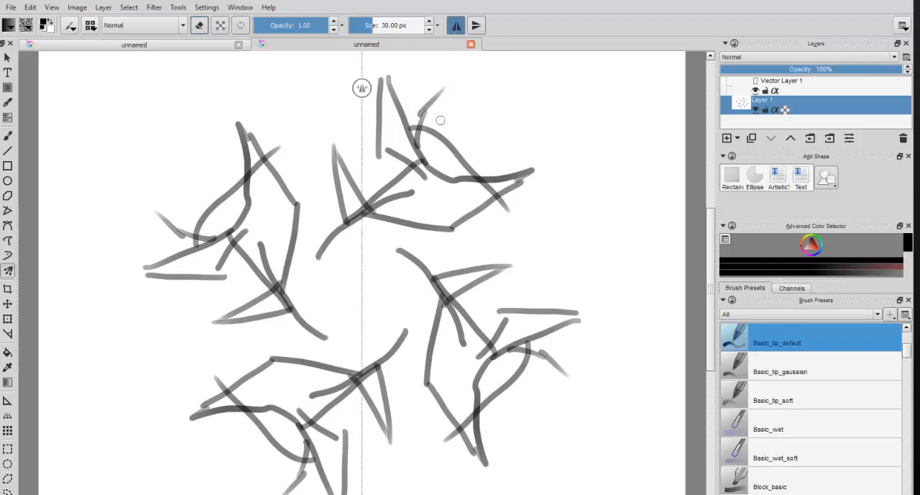
pyautogui.moveTo(418, 192); pyautogui.dragTo(525, 158)
pyautogui.click(476, 26)
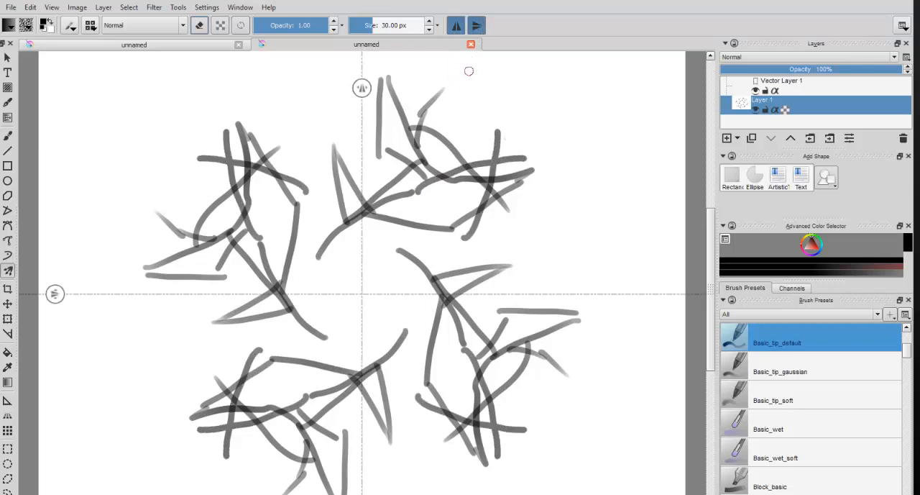
pyautogui.moveTo(442, 59); pyautogui.dragTo(592, 210)
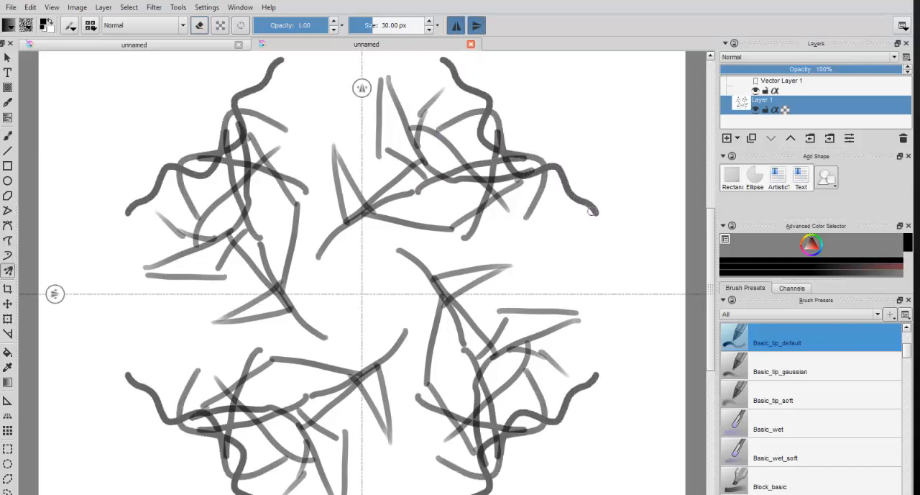
pyautogui.click(476, 26)
pyautogui.click(456, 26)
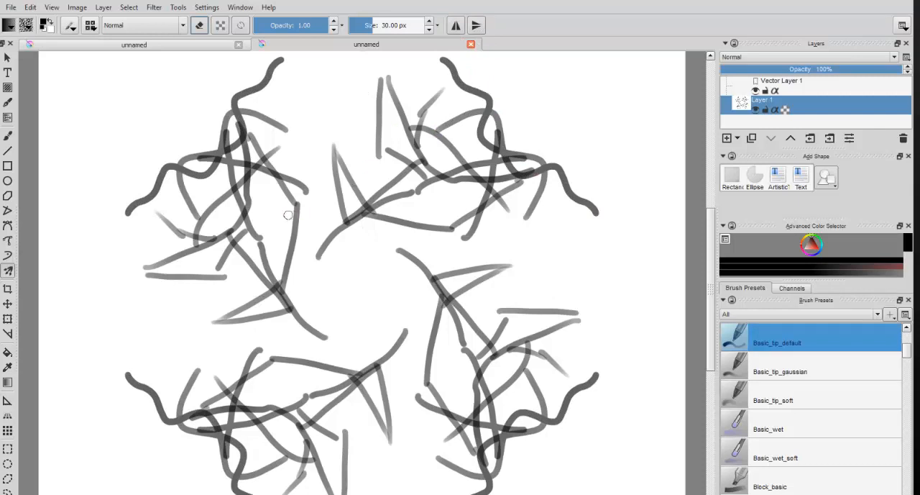
# Step: Clear Layer 1 and try to crop the canvas to a large rectangle with the Crop tool
pyautogui.press('Delete')
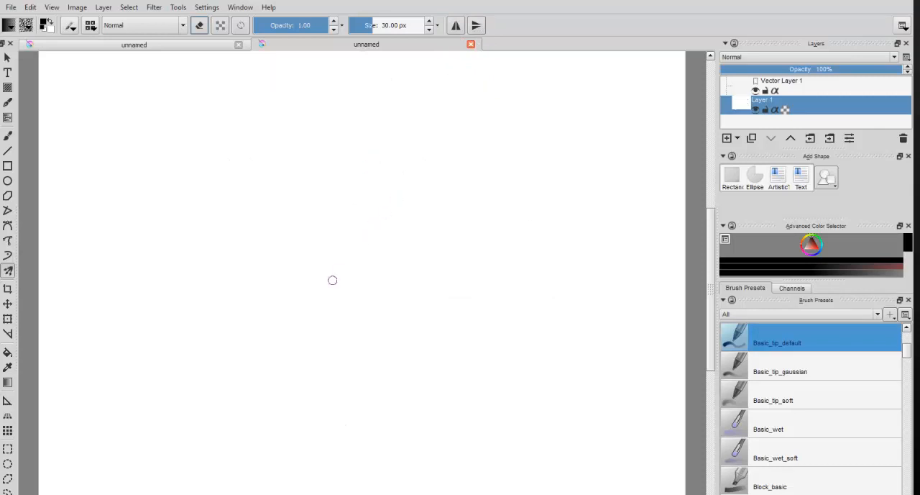
pyautogui.click(8, 289)
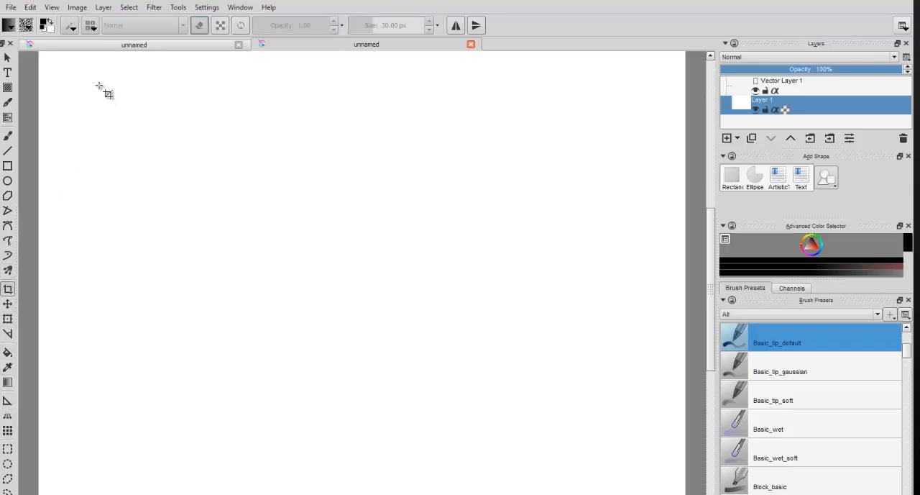
pyautogui.moveTo(95, 89); pyautogui.dragTo(561, 426)
pyautogui.press('Return')
# Step: Move the blank Layer 1 up and to the left across the canvas with the Transform tool
pyautogui.click(8, 304)
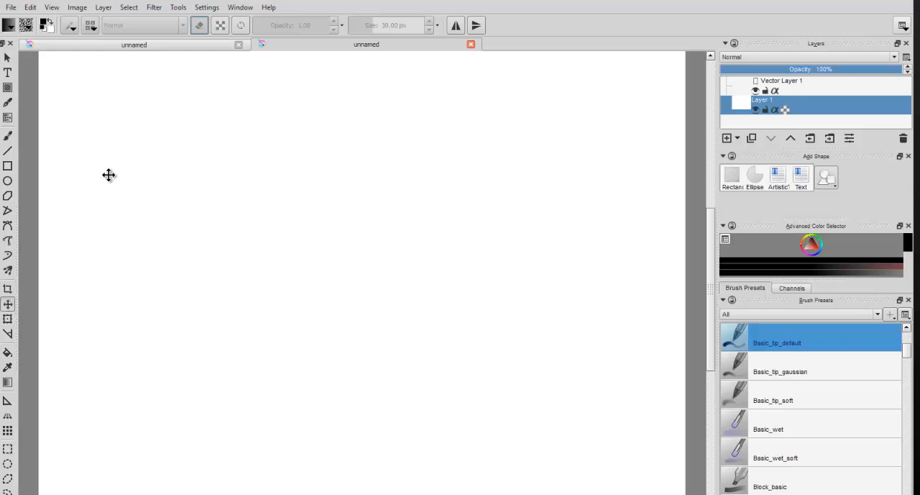
pyautogui.click(8, 320)
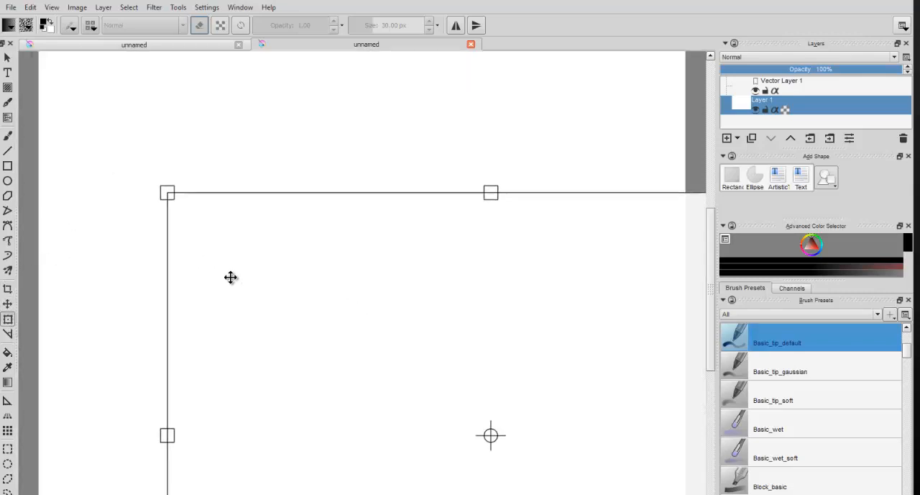
pyautogui.moveTo(275, 267); pyautogui.dragTo(105, 152)
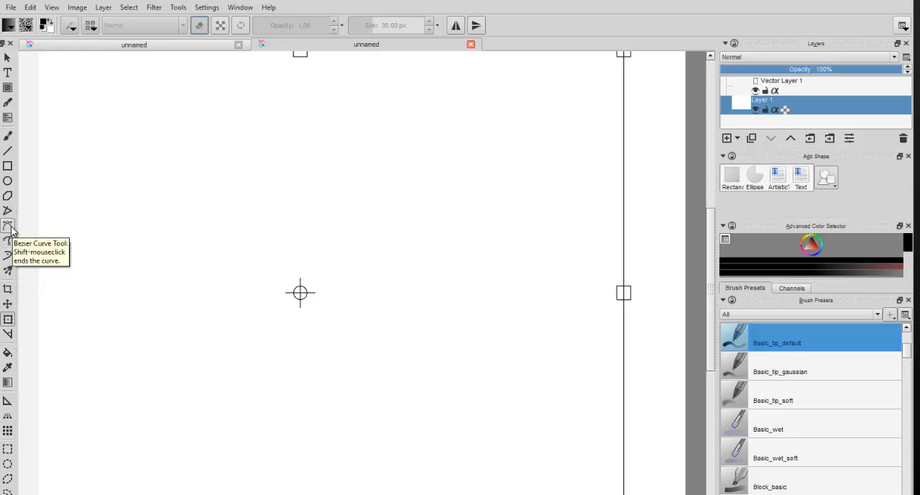
# Step: Measure a slanted distance and a nearly horizontal distance across the upper left of the canvas
pyautogui.click(8, 335)
pyautogui.moveTo(125, 223); pyautogui.dragTo(299, 259)
pyautogui.moveTo(120, 211); pyautogui.dragTo(273, 222)
pyautogui.click(273, 222)
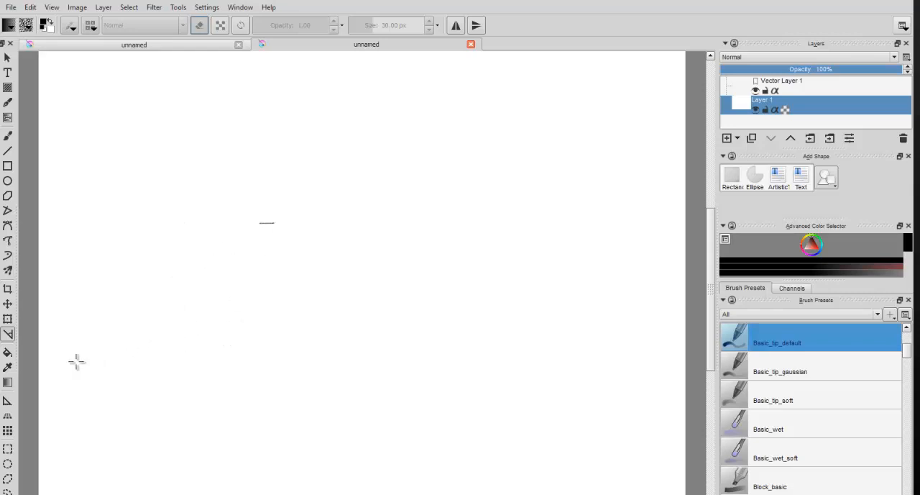
# Step: Fill Layer 1 with black, undo the fill, and select the Gradient tool
pyautogui.click(8, 355)
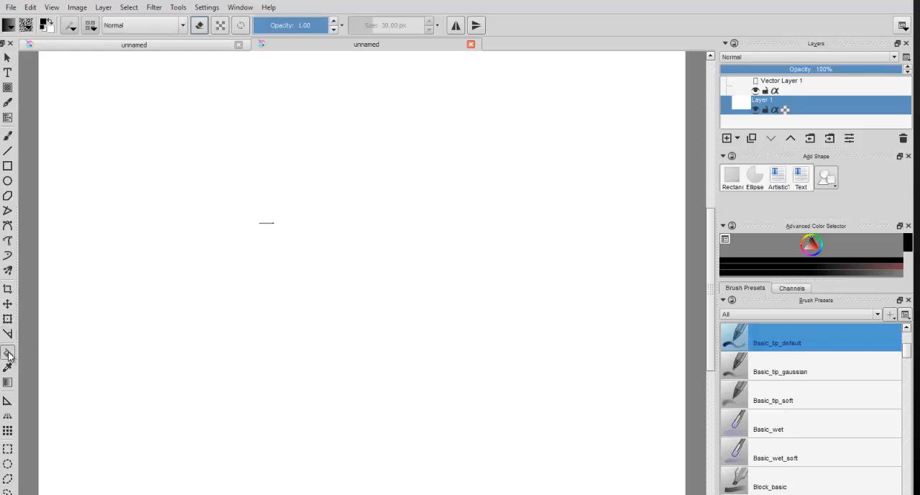
pyautogui.click(41, 358)
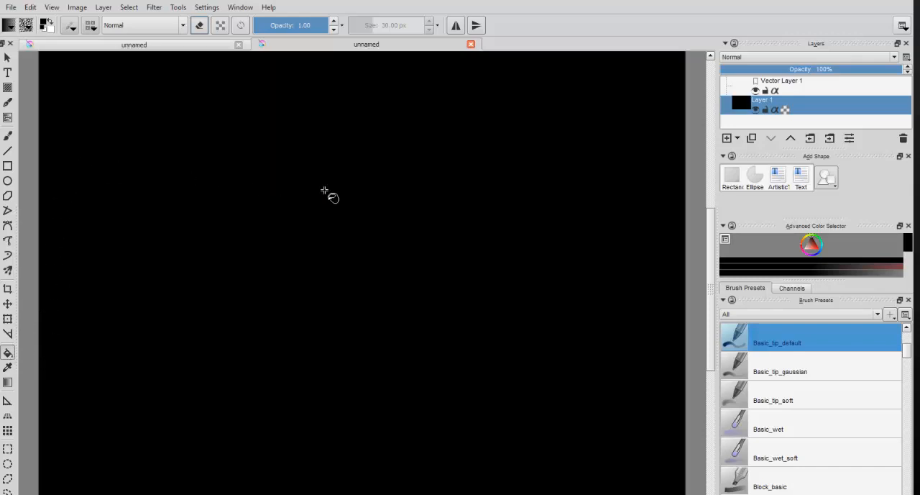
pyautogui.hotkey('ctrl', 'z')
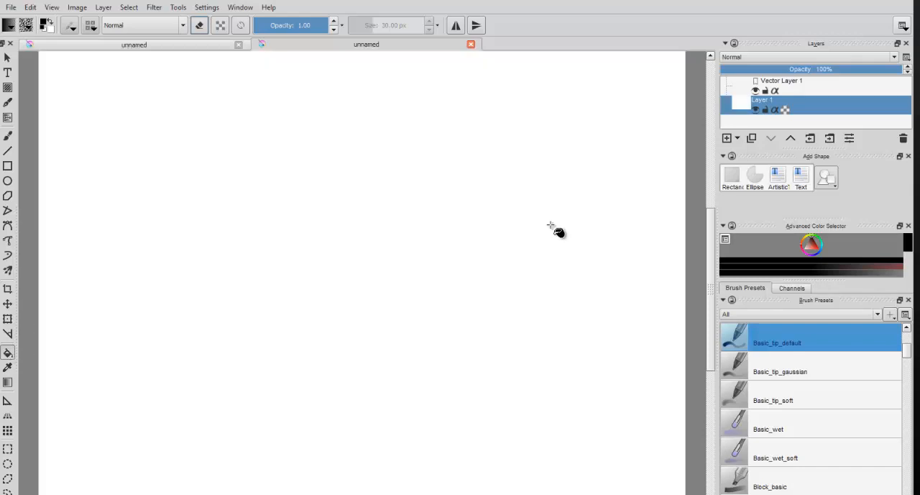
pyautogui.click(8, 383)
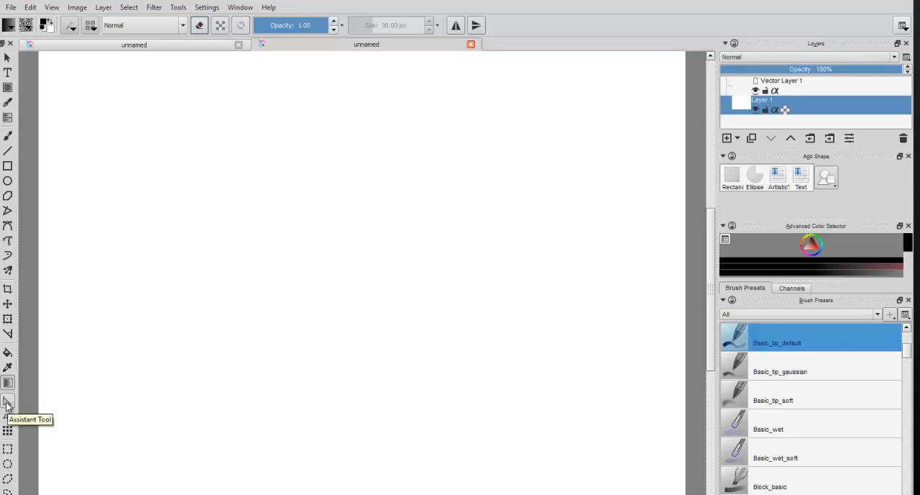
# Step: Place a vanishing point assistant at the canvas's upper left and reposition its side handles and centre
pyautogui.click(7, 402)
pyautogui.click(114, 188)
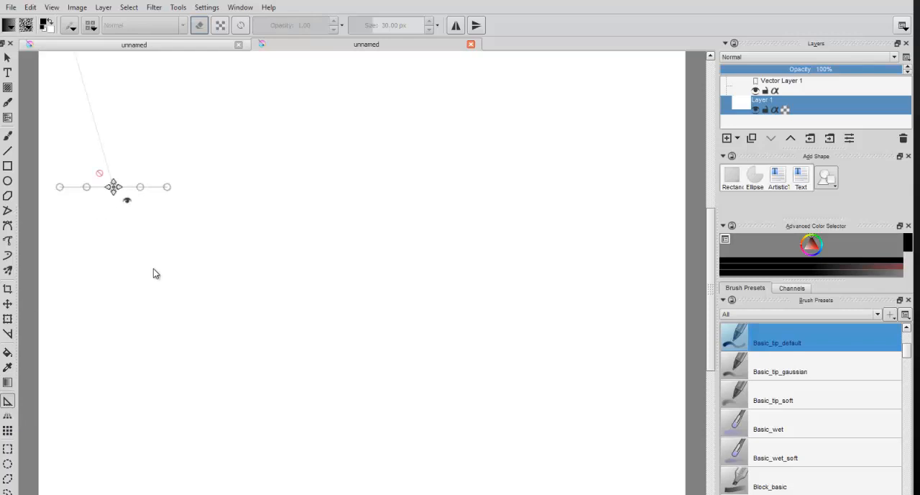
pyautogui.moveTo(168, 193); pyautogui.dragTo(385, 122)
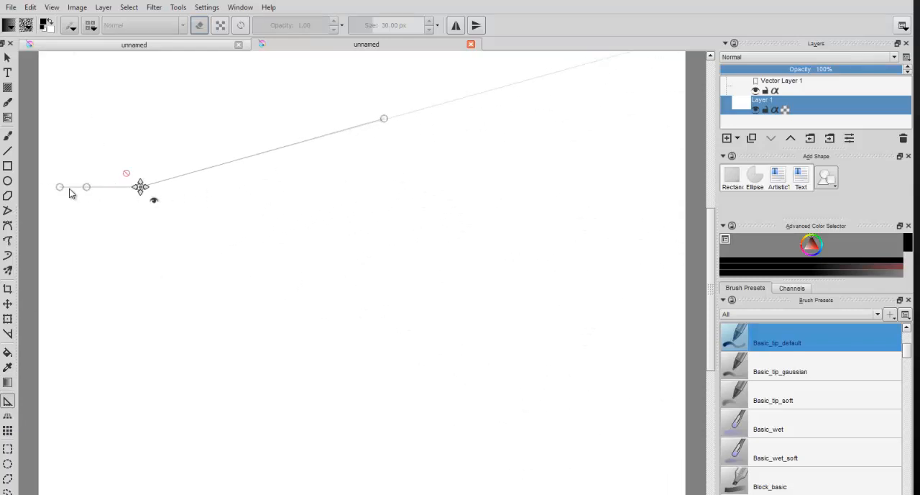
pyautogui.moveTo(61, 188); pyautogui.dragTo(46, 231)
pyautogui.moveTo(151, 195); pyautogui.dragTo(288, 257)
# Step: Add five more vanishing point assistants around the upper middle of the canvas and reposition side handles on three of them
pyautogui.click(392, 268)
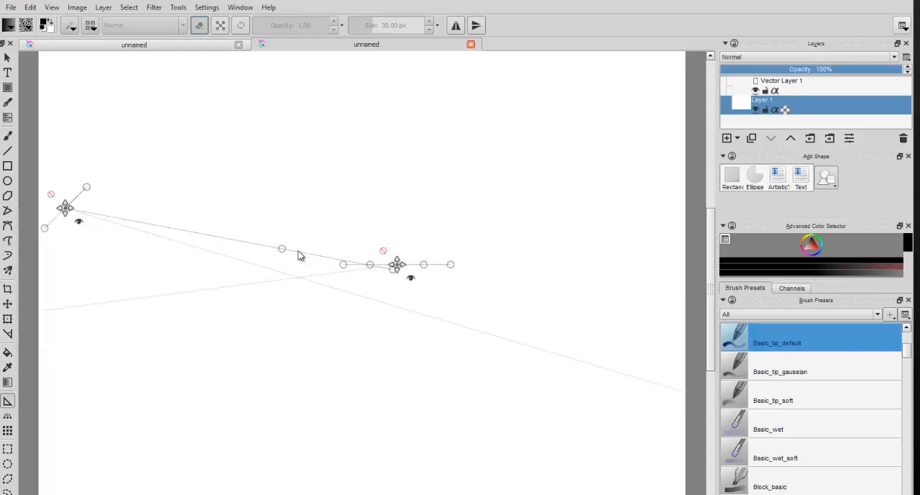
pyautogui.click(325, 113)
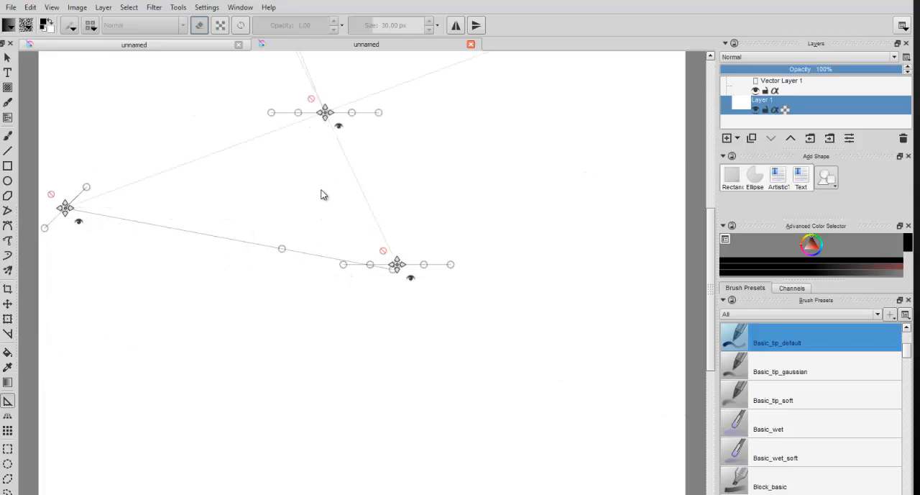
pyautogui.click(322, 191)
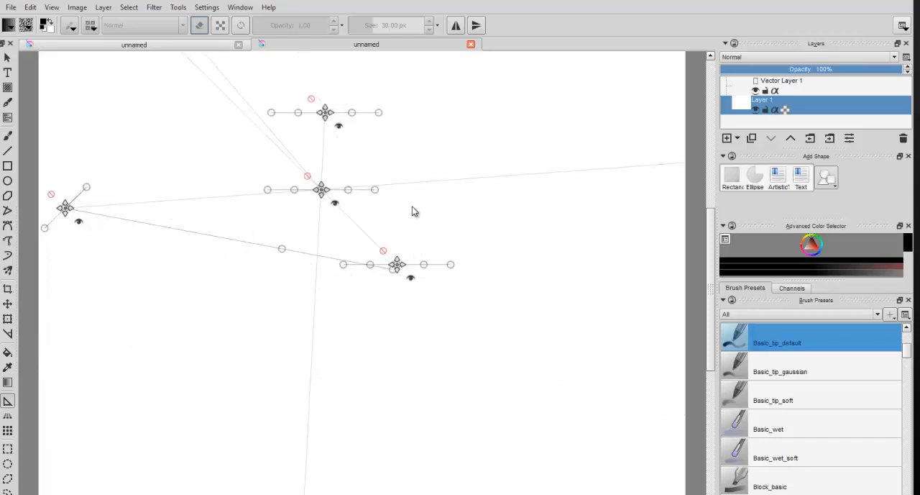
pyautogui.moveTo(380, 113); pyautogui.dragTo(298, 114)
pyautogui.click(413, 174)
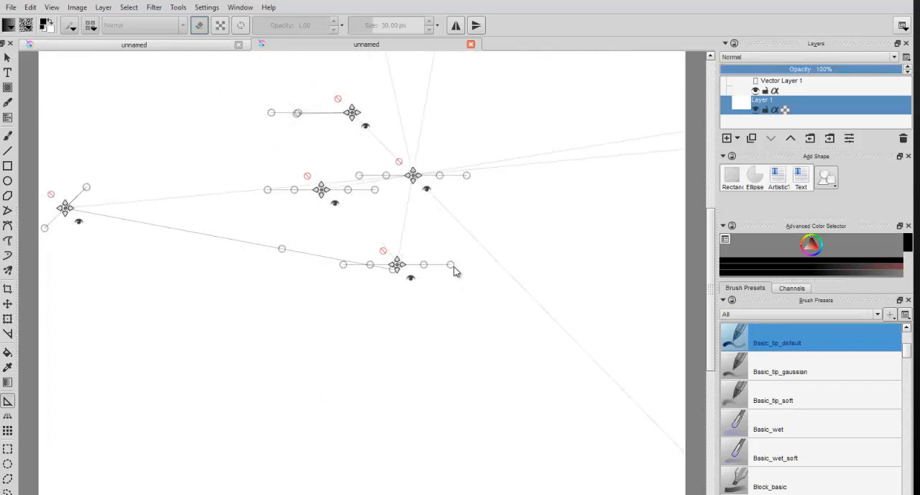
pyautogui.moveTo(451, 266); pyautogui.dragTo(315, 346)
pyautogui.moveTo(466, 176); pyautogui.dragTo(476, 205)
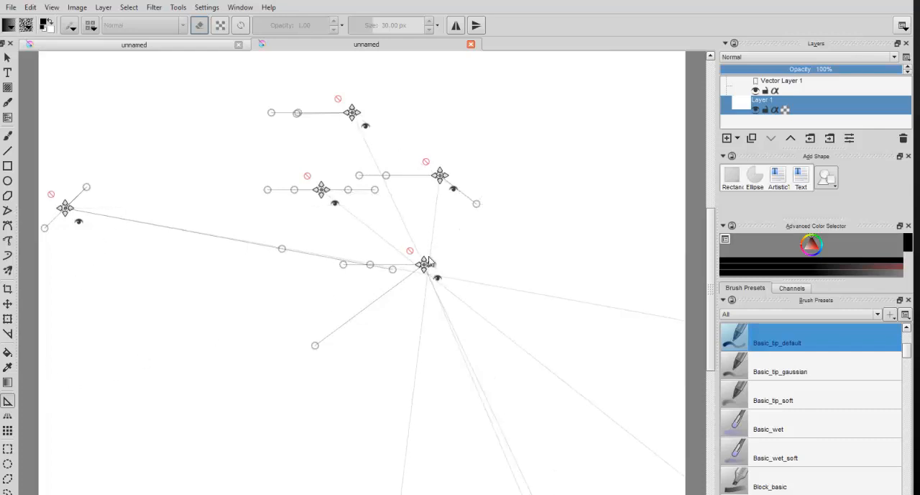
pyautogui.click(439, 196)
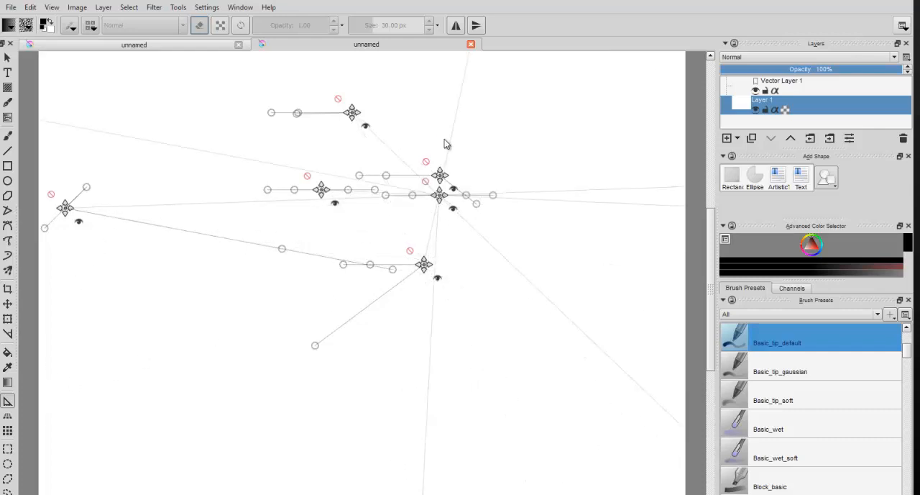
# Step: Draw a four-cornered perspective grid plane on the left half of the canvas as a slanted wall
pyautogui.click(8, 415)
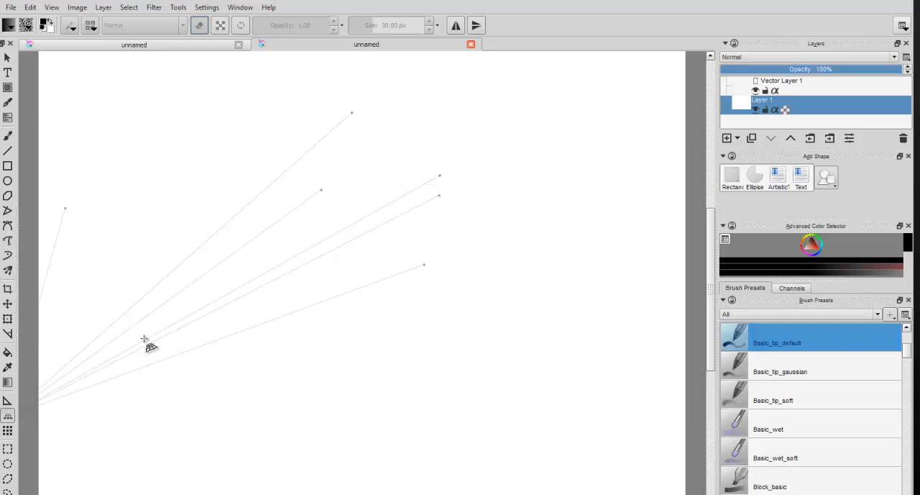
pyautogui.moveTo(168, 318); pyautogui.dragTo(365, 326)
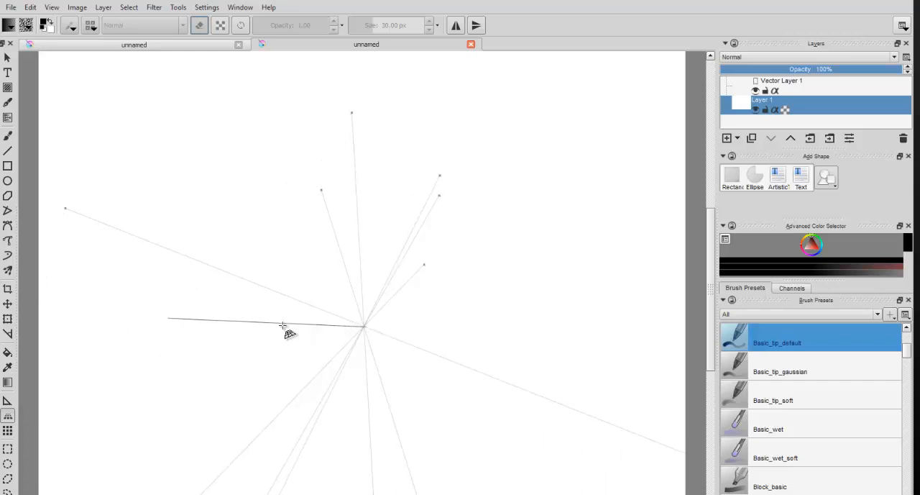
pyautogui.moveTo(283, 325); pyautogui.dragTo(327, 174)
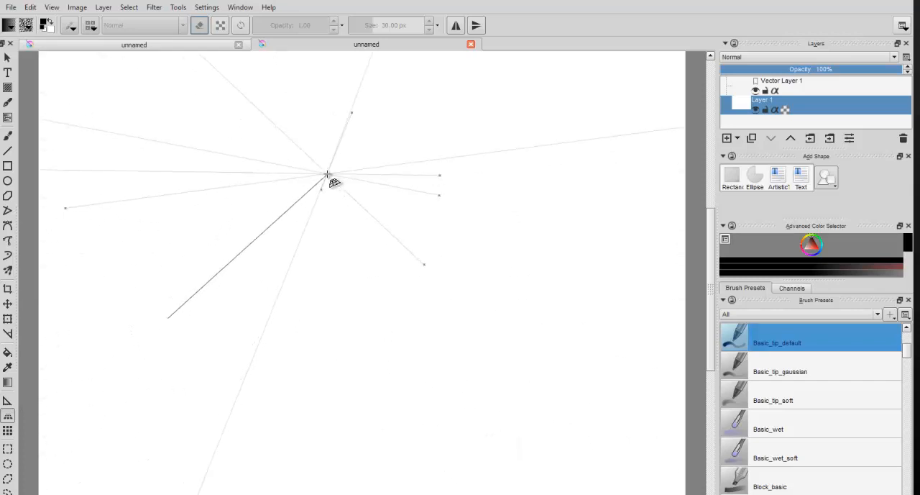
pyautogui.click(327, 174)
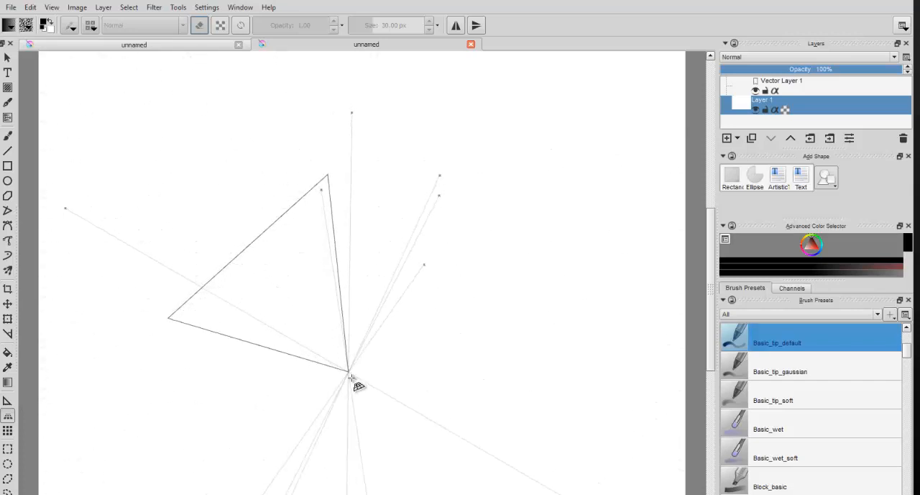
pyautogui.click(358, 395)
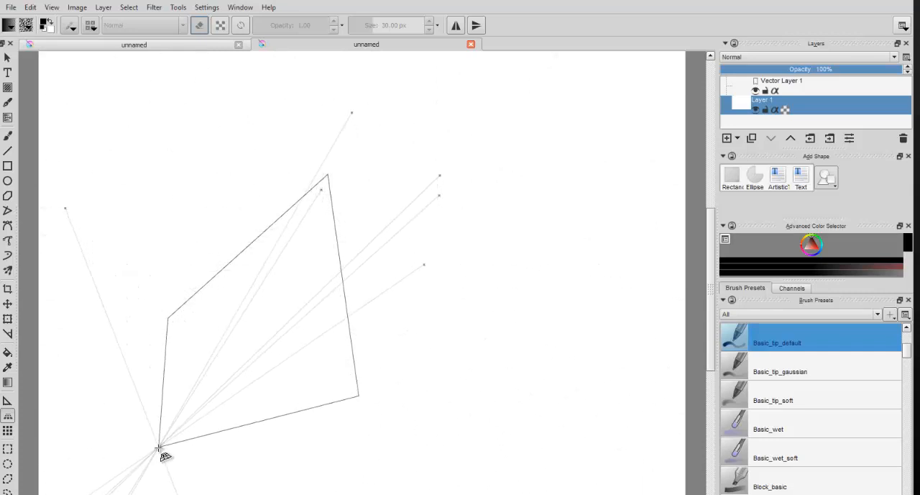
pyautogui.click(158, 447)
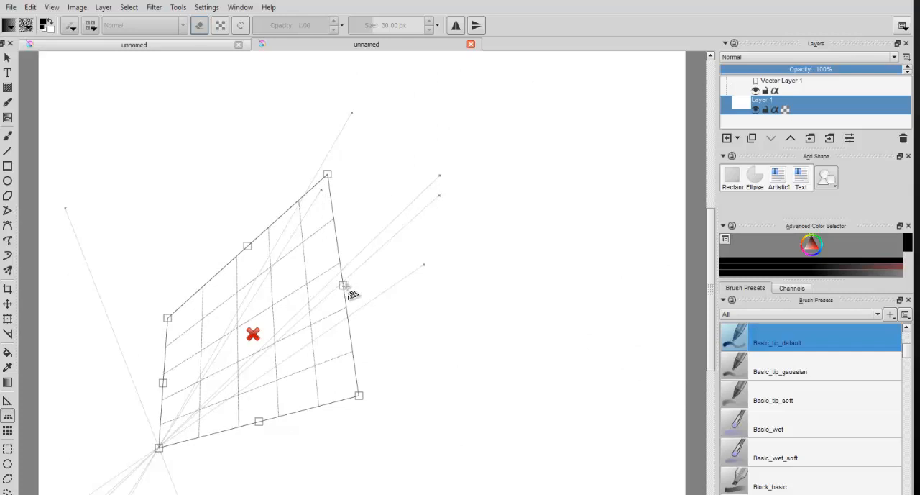
# Step: Extend the perspective grid with a right wall and a floor plane, and raise the left wall's outer upper corner
pyautogui.moveTo(344, 285); pyautogui.dragTo(640, 286)
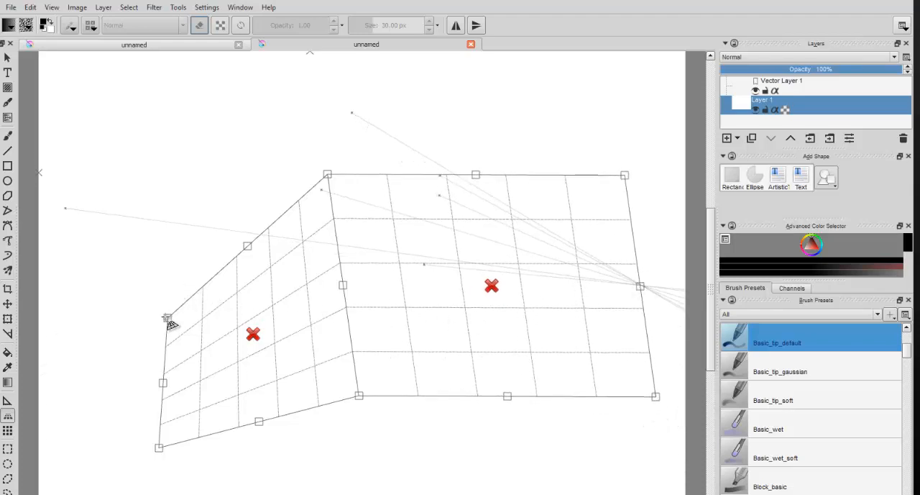
pyautogui.moveTo(167, 317); pyautogui.dragTo(143, 279)
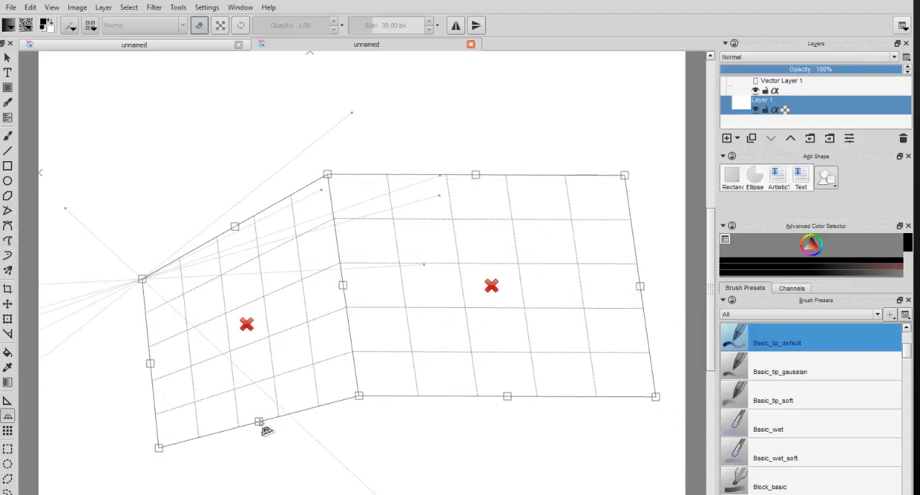
pyautogui.moveTo(260, 422); pyautogui.dragTo(556, 424)
pyautogui.click(507, 396)
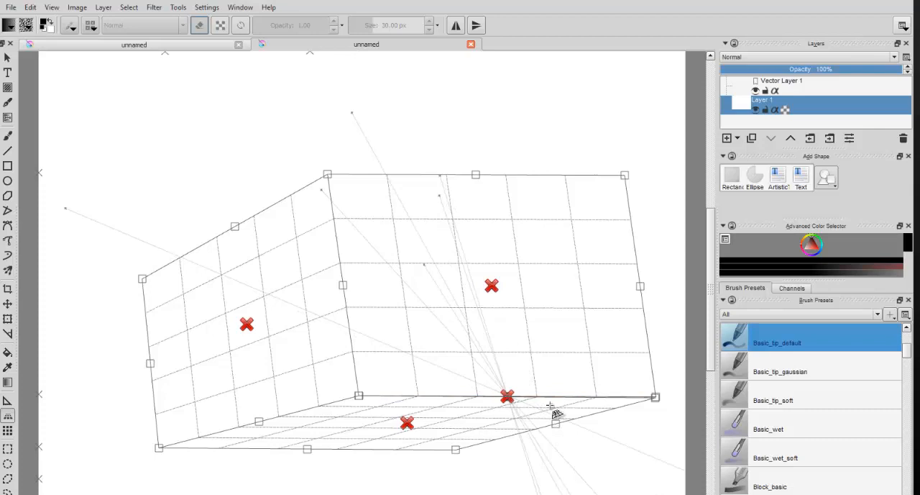
# Step: Adjust the perspective grid by raising the upper corner shared by both walls and the left wall's outer upper corner
pyautogui.click(655, 398)
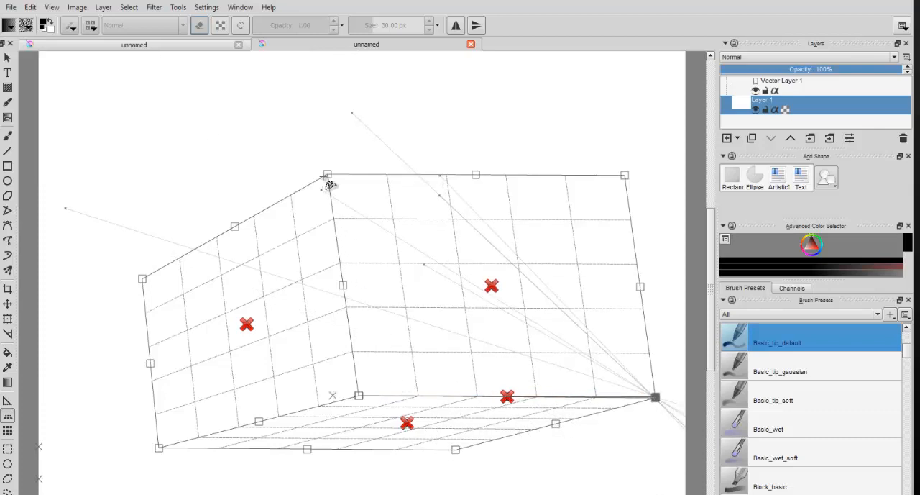
pyautogui.moveTo(327, 175); pyautogui.dragTo(340, 144)
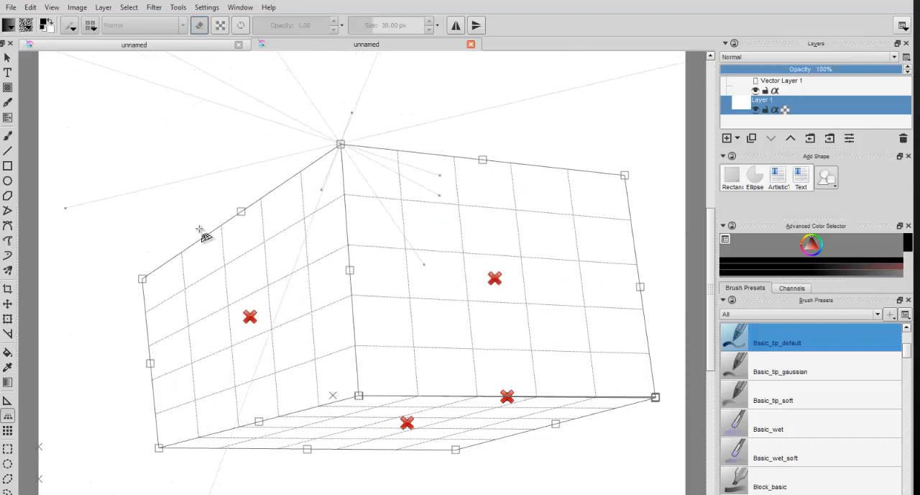
pyautogui.moveTo(142, 278); pyautogui.dragTo(156, 259)
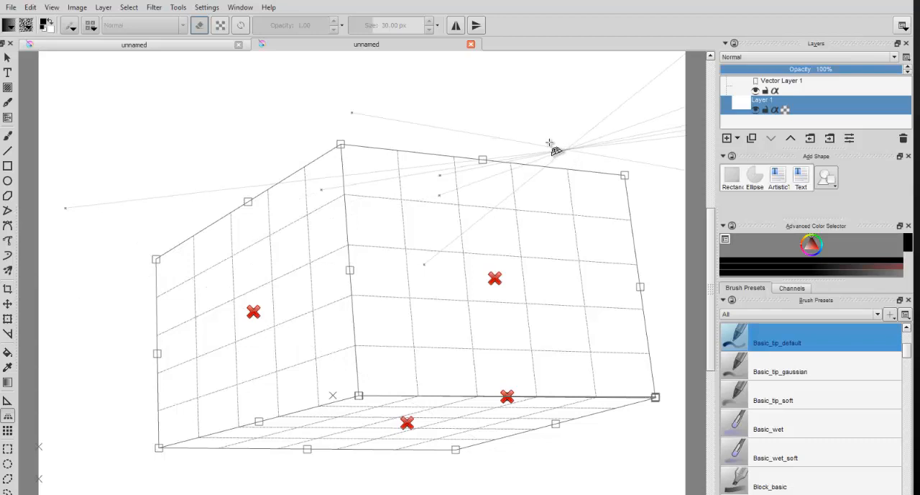
# Step: Switch to the other open document and display a grid over its canvas with the Grid tool
pyautogui.click(195, 46)
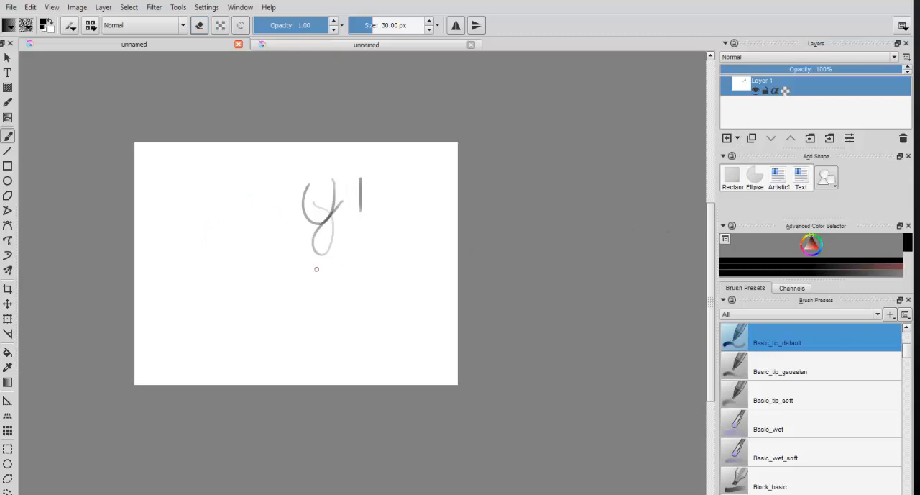
pyautogui.scroll(2, 367, 260)
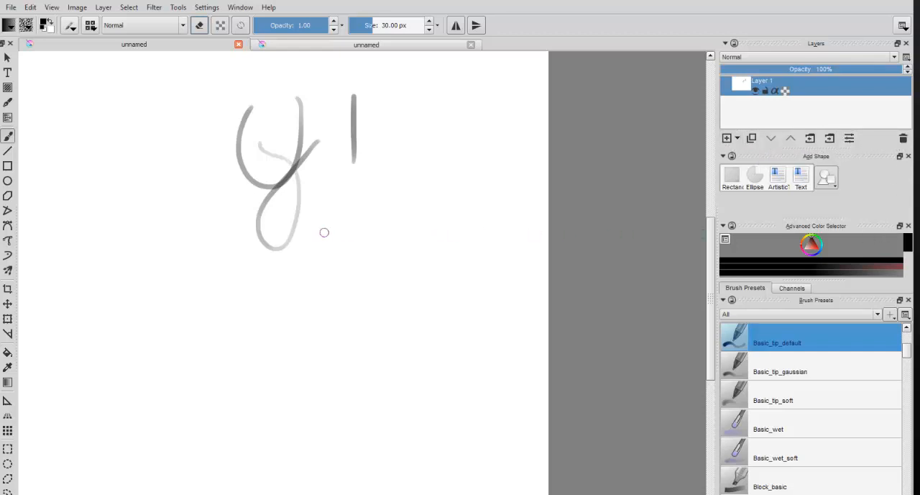
pyautogui.click(8, 430)
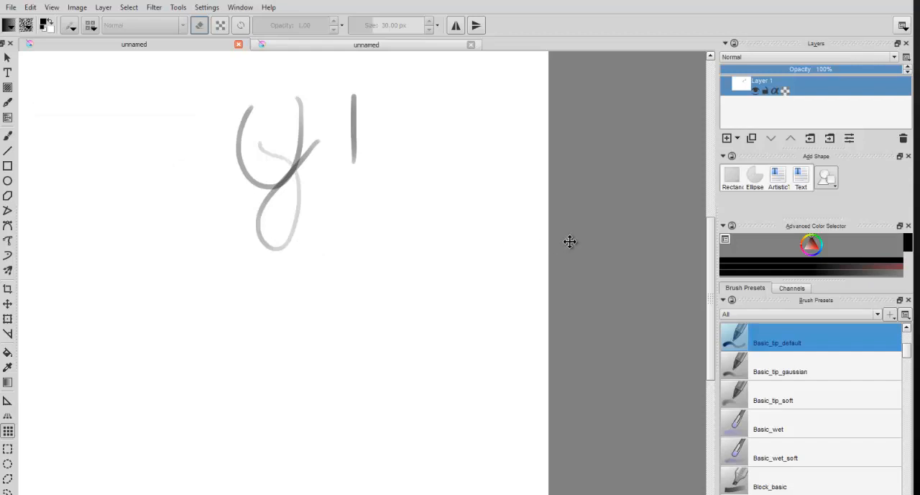
pyautogui.press('Return')
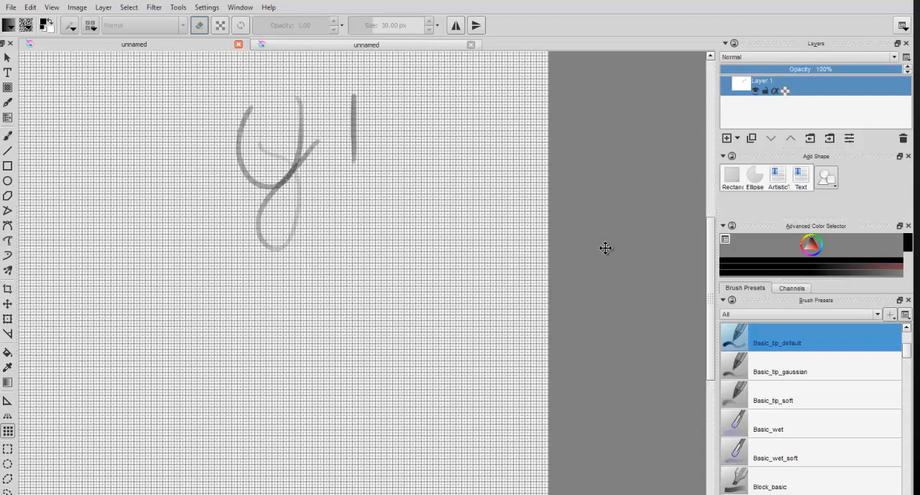
# Step: Close the other open document without saving its changes
pyautogui.moveTo(713, 250)
pyautogui.mouseDown()
pyautogui.moveTo(712, 155)
pyautogui.moveTo(716, 252)
pyautogui.mouseUp()
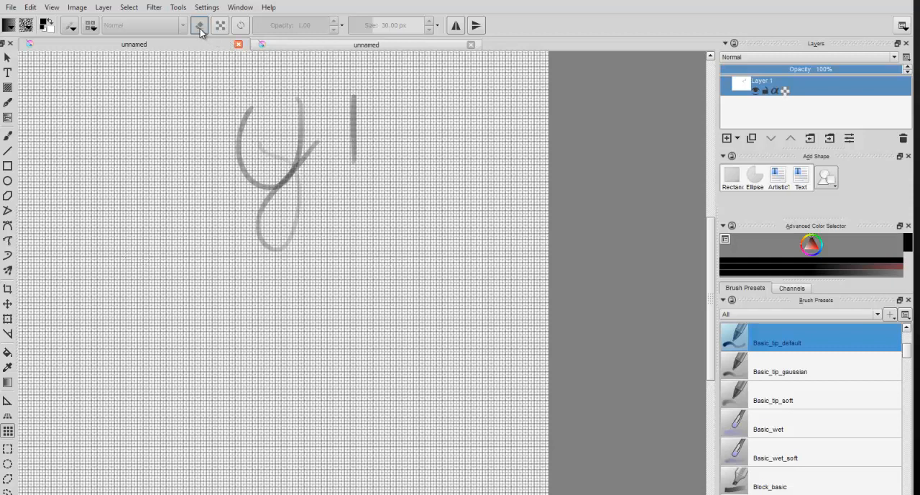
pyautogui.click(199, 26)
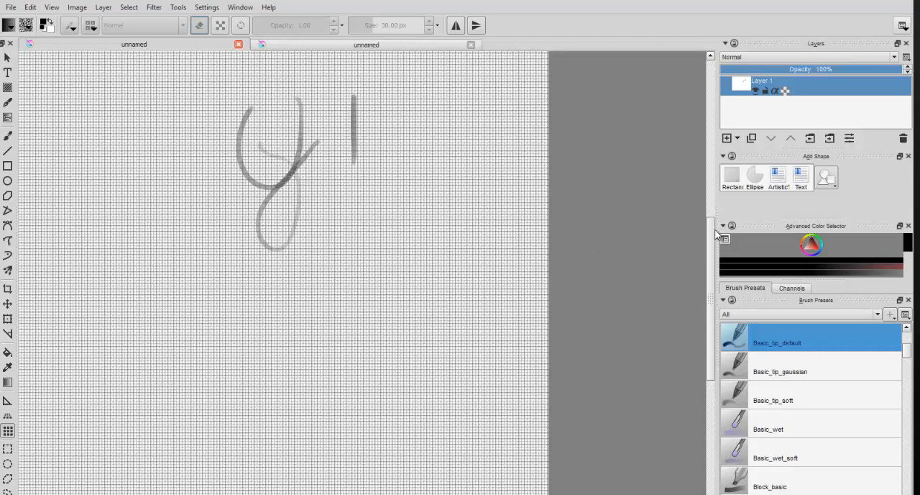
pyautogui.moveTo(712, 236)
pyautogui.mouseDown()
pyautogui.moveTo(715, 315)
pyautogui.moveTo(718, 243)
pyautogui.mouseUp()
pyautogui.click(471, 44)
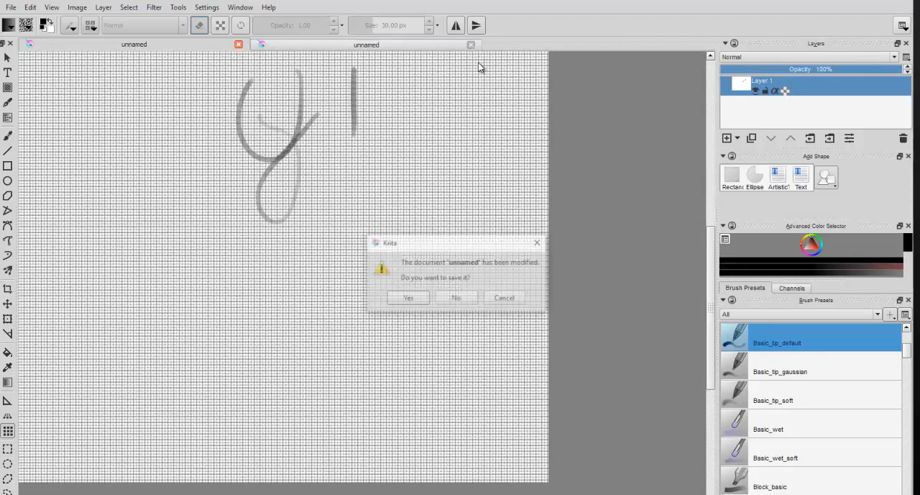
pyautogui.click(462, 299)
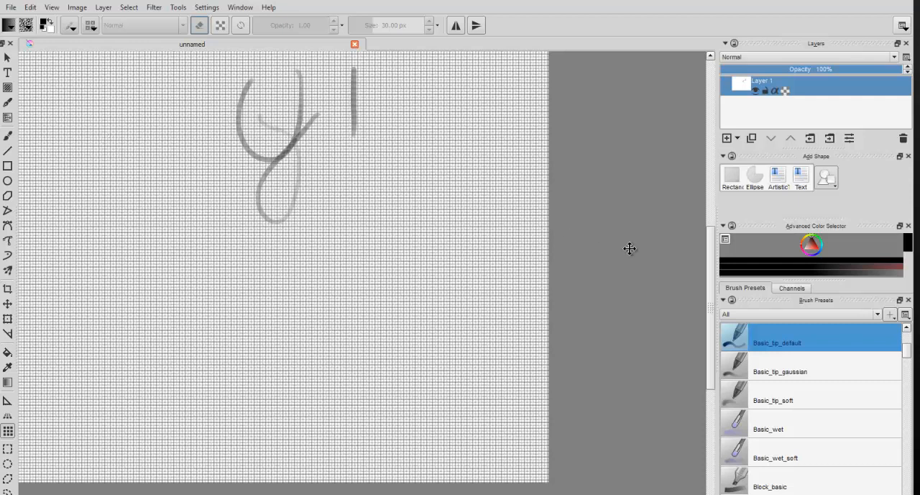
pyautogui.scroll(-2, 604, 258)
pyautogui.scroll(2, 604, 258)
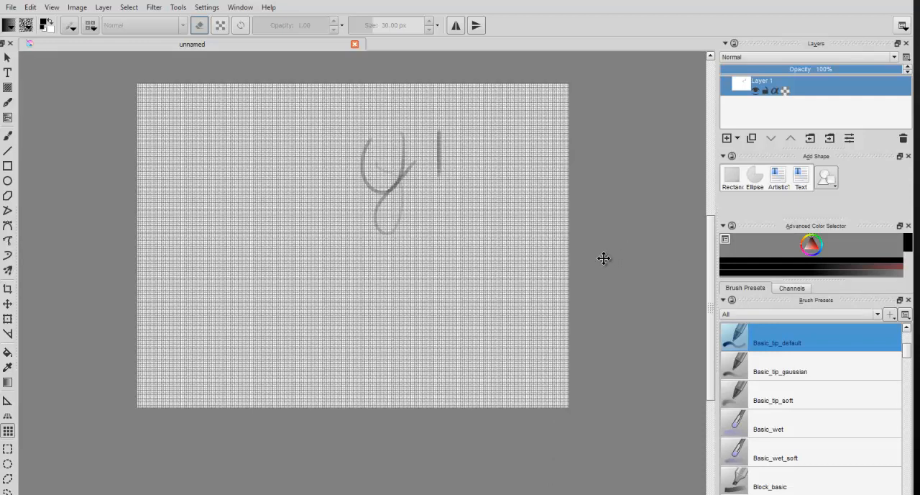
pyautogui.scroll(-1, 604, 258)
pyautogui.moveTo(441, 218)
pyautogui.mouseDown()
pyautogui.moveTo(507, 235)
pyautogui.moveTo(424, 251)
pyautogui.moveTo(427, 261)
pyautogui.moveTo(452, 255)
pyautogui.mouseUp()
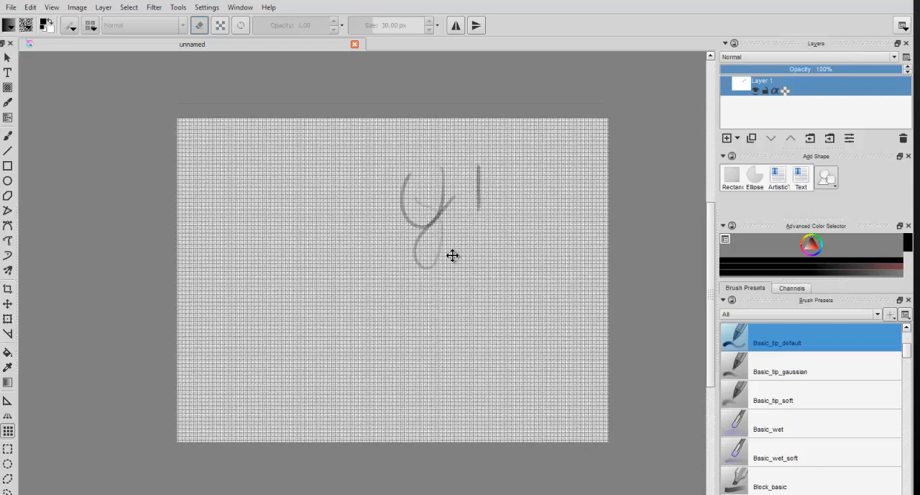
pyautogui.scroll(1, 456, 257)
pyautogui.scroll(-1, 456, 257)
pyautogui.scroll(-5, 691, 376)
pyautogui.moveTo(691, 376)
pyautogui.mouseDown()
pyautogui.moveTo(711, 229)
pyautogui.moveTo(712, 276)
pyautogui.mouseUp()
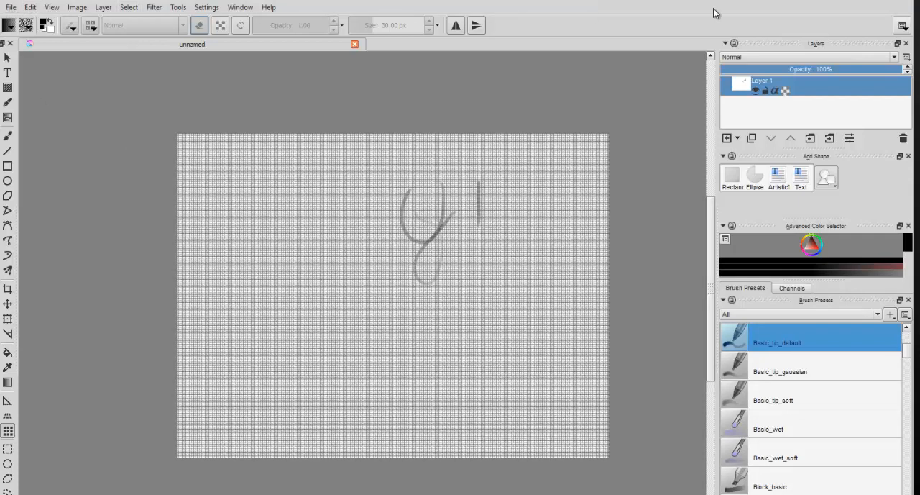
# Step: Try the Big_Paint, Big_Paint_2, Big_Vector, Default, Small_Vector and VFX_Paint workspaces in turn, and settle on Big_Paint
pyautogui.click(903, 28)
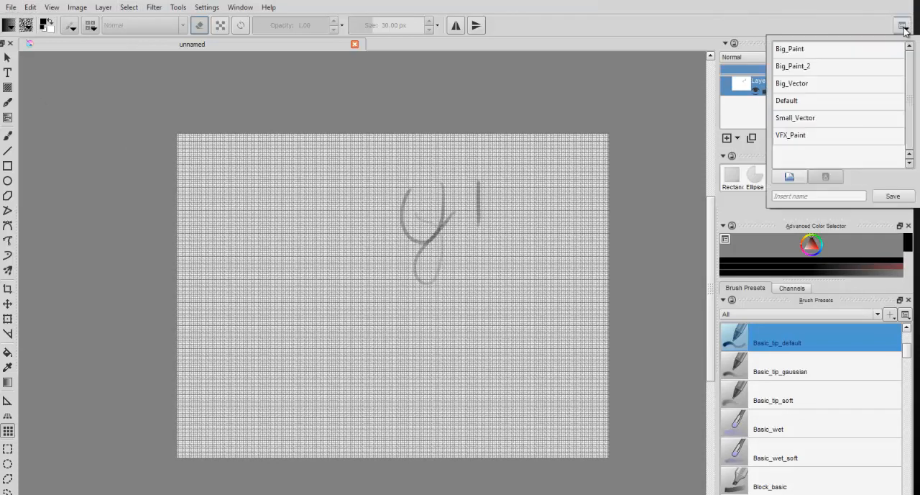
pyautogui.click(847, 53)
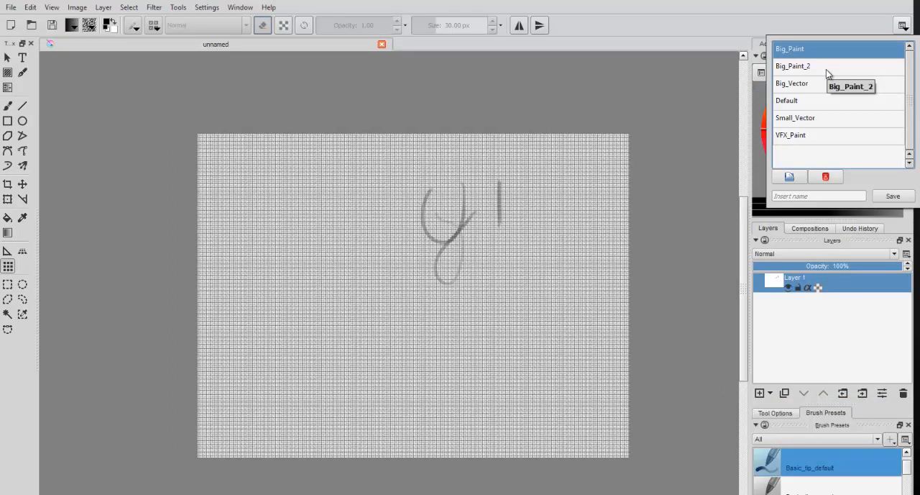
pyautogui.click(826, 69)
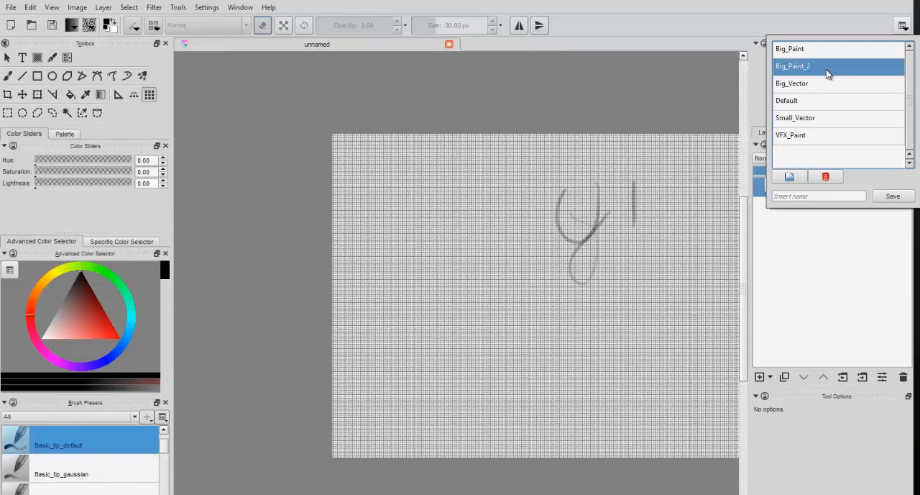
pyautogui.click(831, 86)
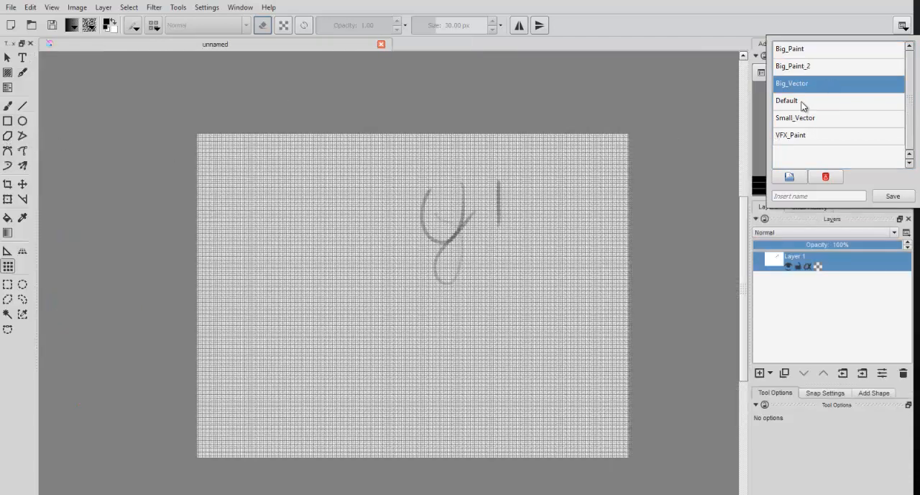
pyautogui.click(803, 104)
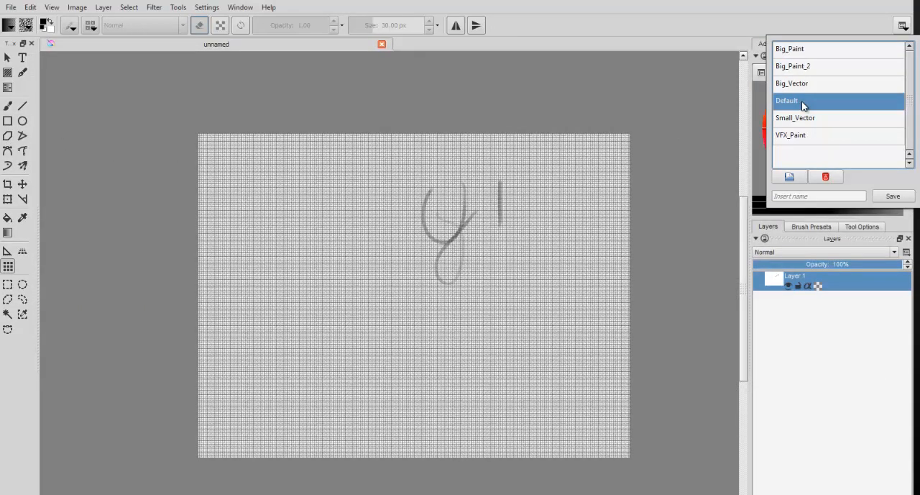
pyautogui.click(845, 121)
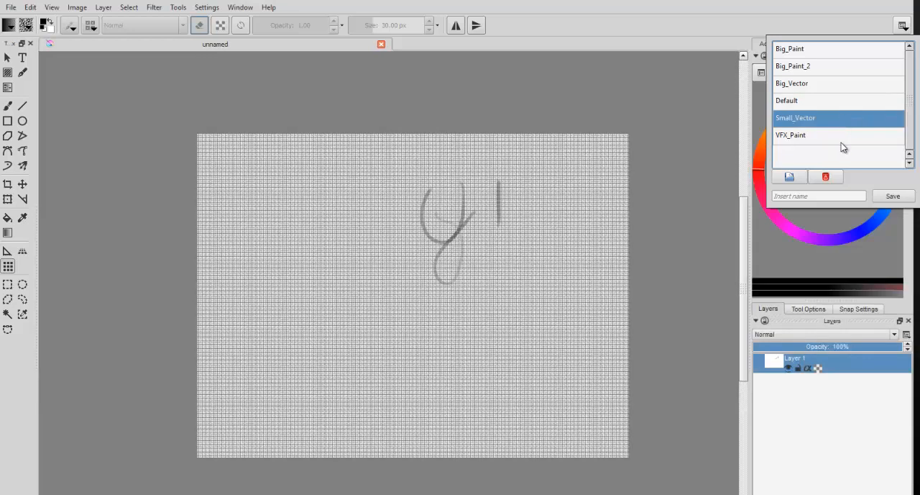
pyautogui.click(841, 138)
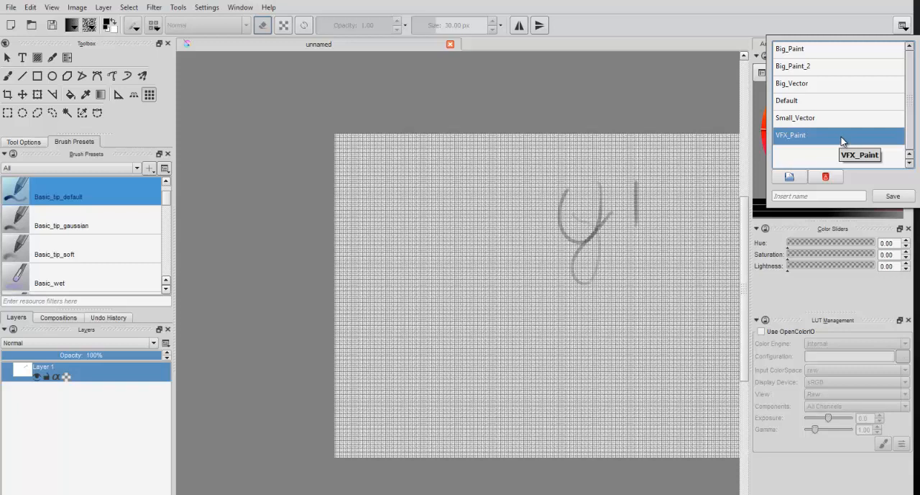
pyautogui.click(805, 49)
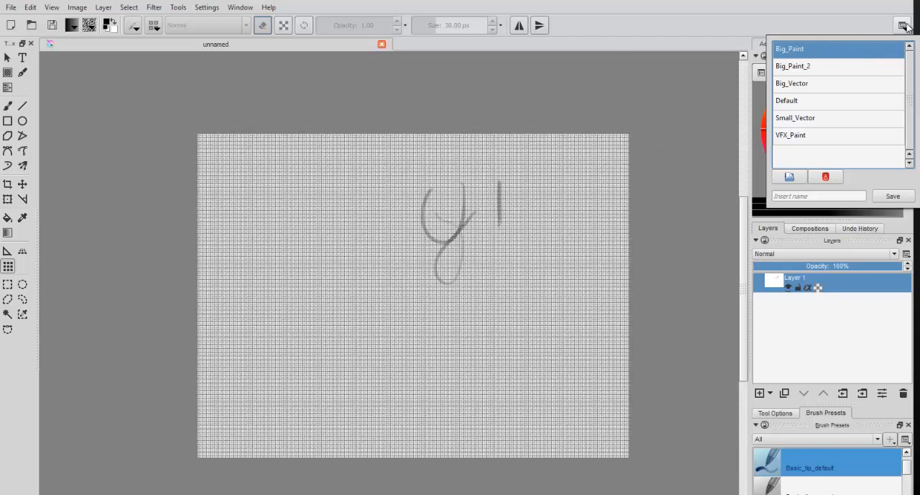
pyautogui.click(883, 28)
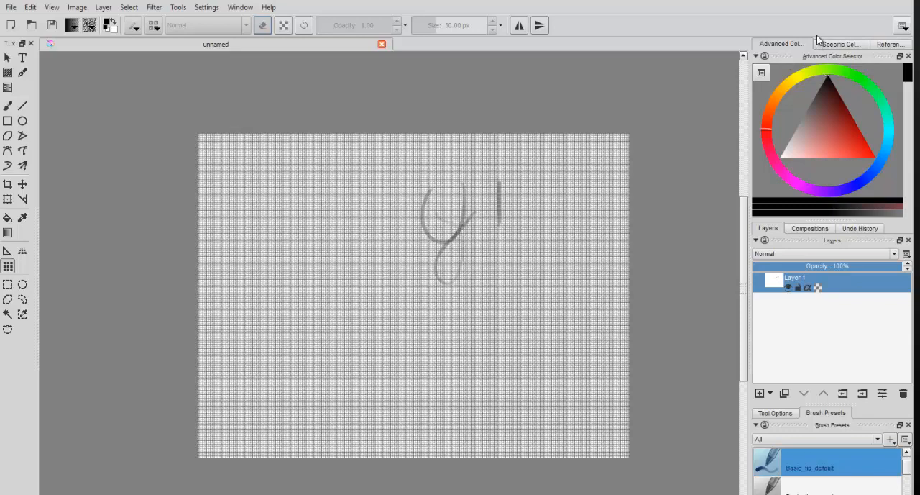
# Step: Try the HSL color model type in the Advanced Color Selector's settings and return it to HSV
pyautogui.click(762, 73)
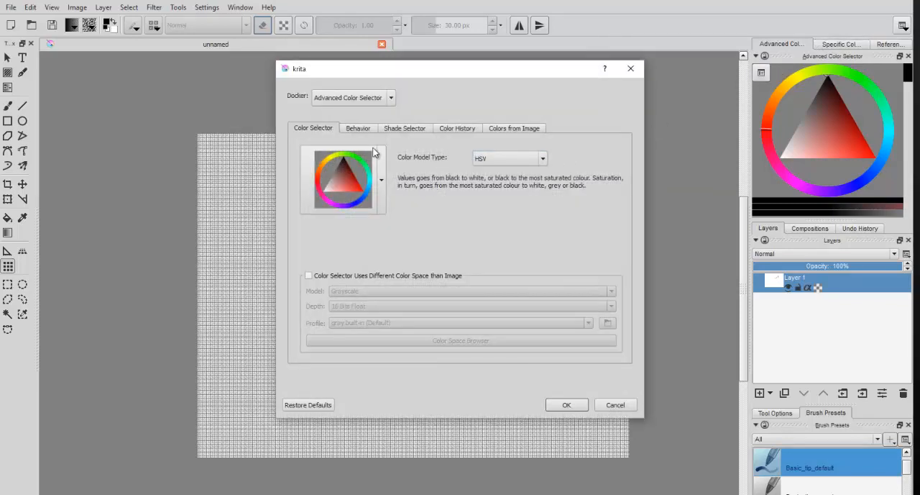
pyautogui.click(546, 160)
pyautogui.click(536, 178)
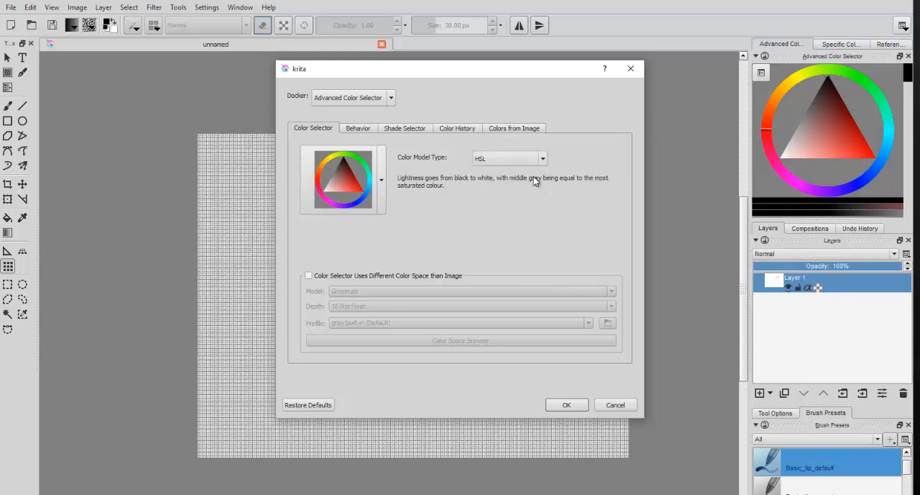
pyautogui.click(539, 163)
pyautogui.click(536, 171)
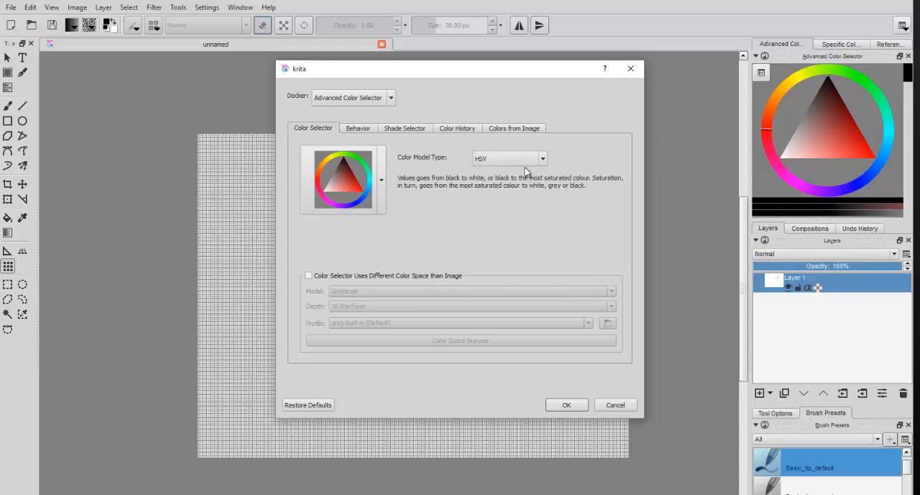
# Step: Review the Advanced Color Selector's Behavior, Shade Selector, Color History and Colors from Image settings, and close them without applying
pyautogui.click(369, 129)
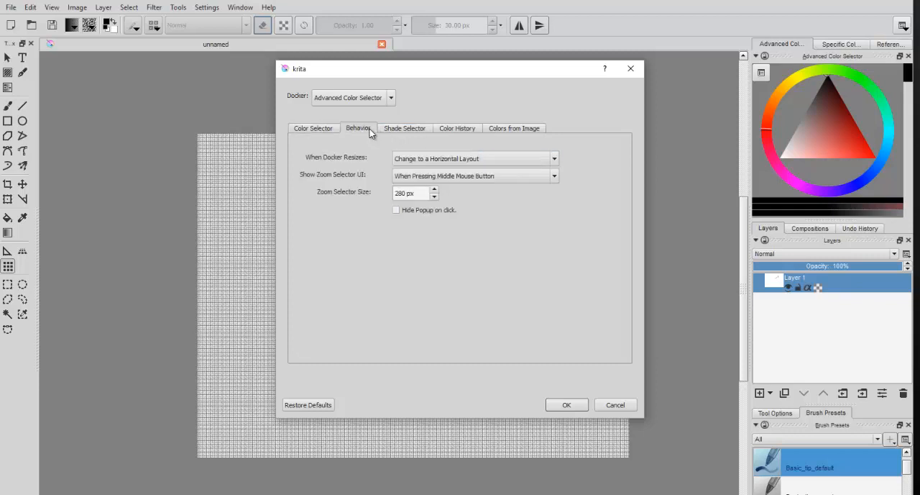
pyautogui.click(417, 129)
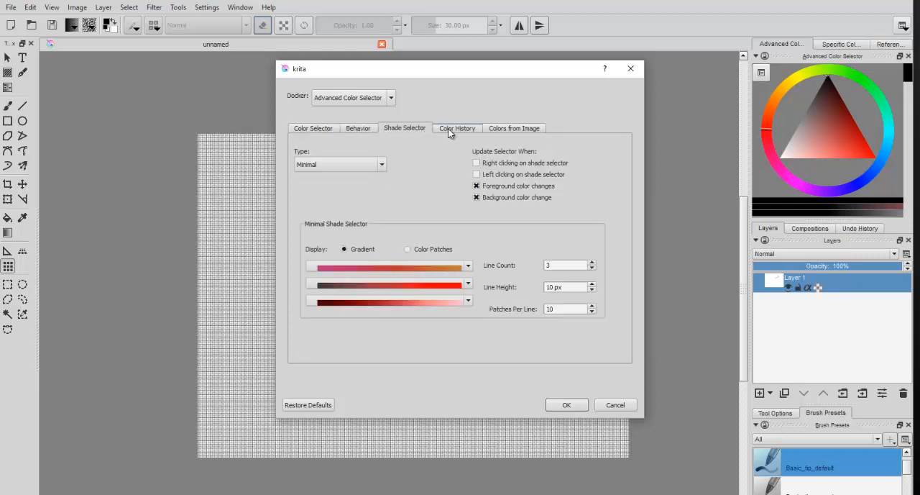
pyautogui.click(448, 128)
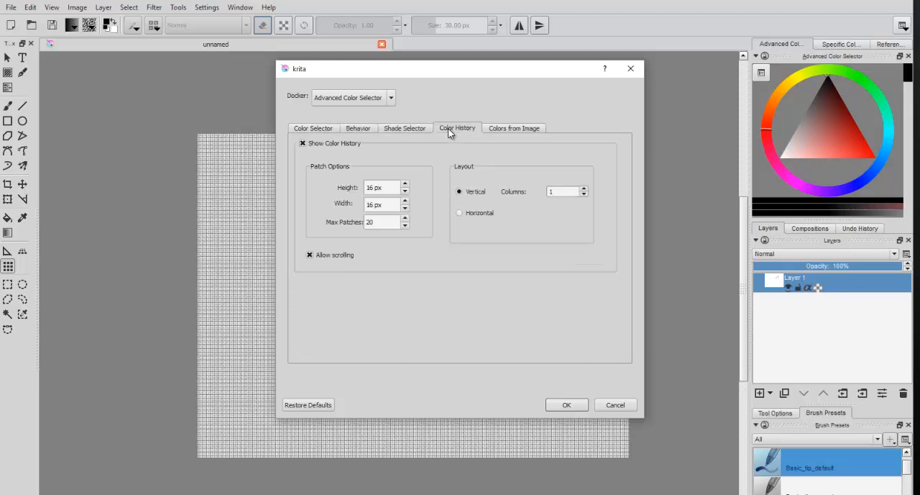
pyautogui.click(507, 128)
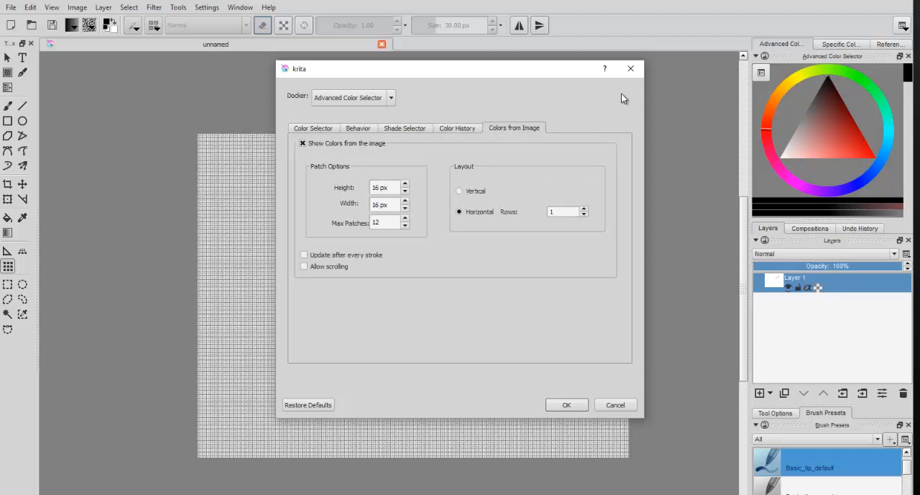
pyautogui.click(627, 69)
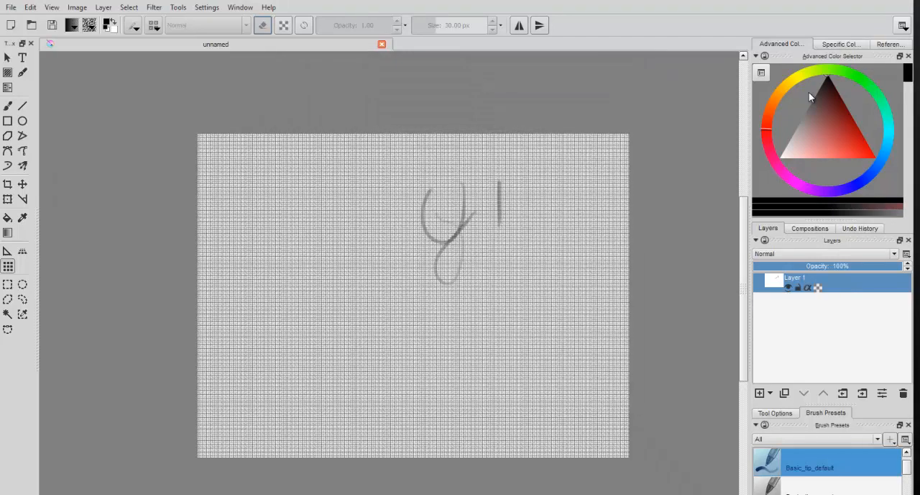
# Step: Look at the Specific Color Selector, and load the black-and-white portrait from the Pictures folder as a reference image
pyautogui.click(838, 45)
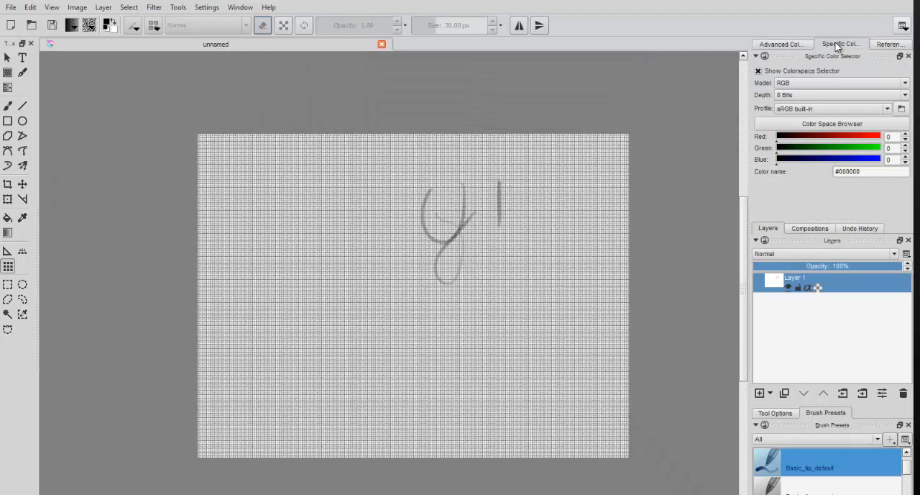
pyautogui.click(885, 45)
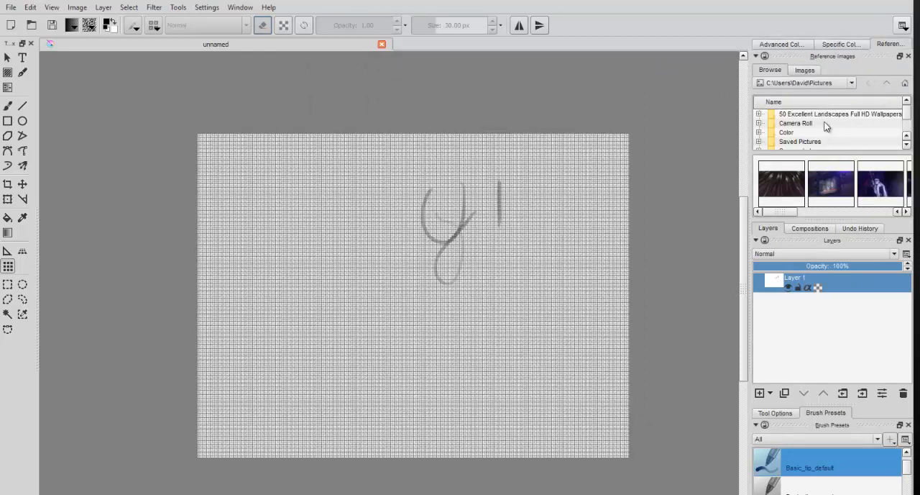
pyautogui.scroll(-1, 826, 133)
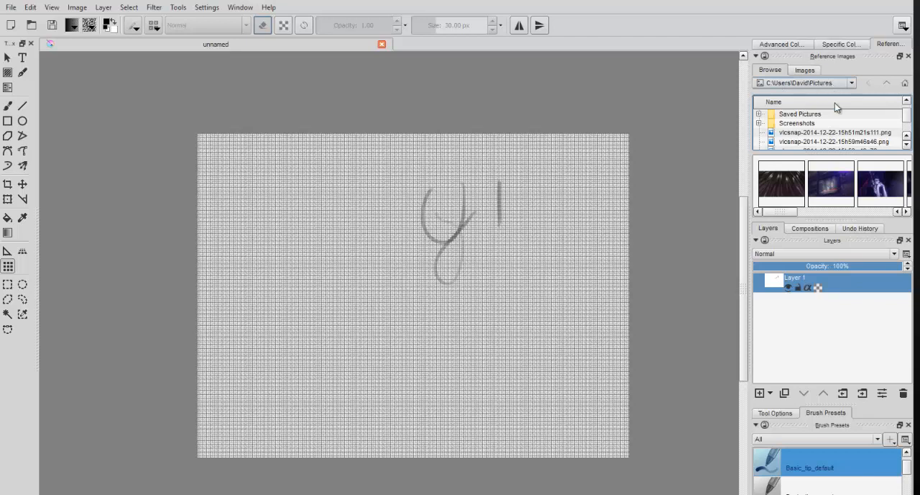
pyautogui.scroll(-2, 846, 136)
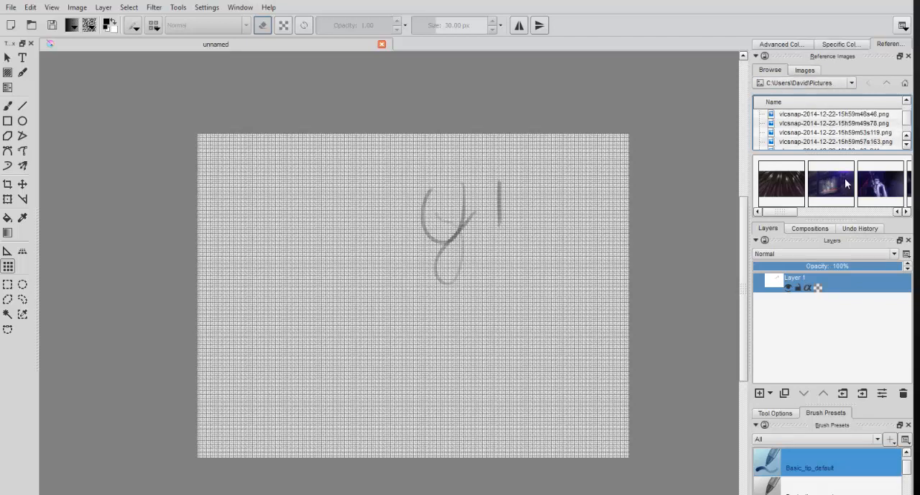
pyautogui.moveTo(778, 211); pyautogui.dragTo(878, 213)
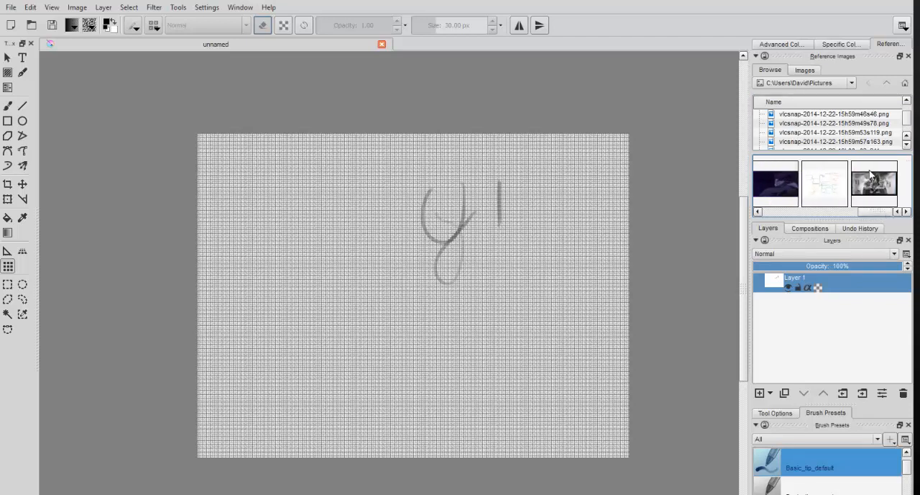
pyautogui.doubleClick(873, 184)
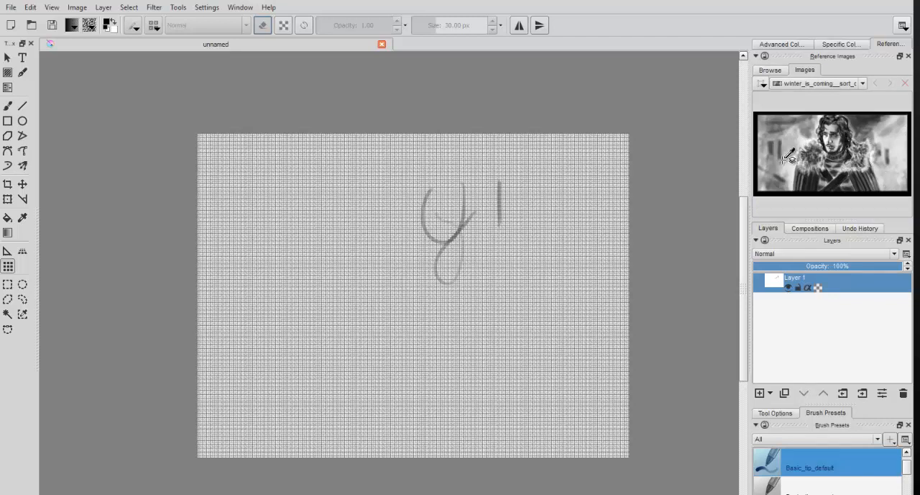
# Step: Sample colors from several spots around the figure in the black-and-white reference image
pyautogui.click(855, 134)
pyautogui.click(798, 142)
pyautogui.click(782, 155)
pyautogui.click(890, 154)
# Step: Try a muted red and a medium blue as the foreground color in the Advanced Color Selector, and settle on a pale violet-blue
pyautogui.click(781, 45)
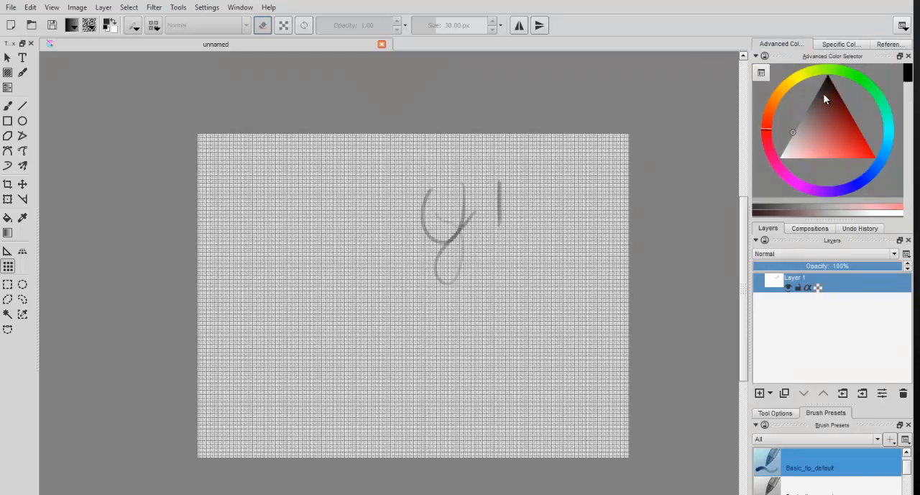
pyautogui.moveTo(823, 93); pyautogui.dragTo(842, 132)
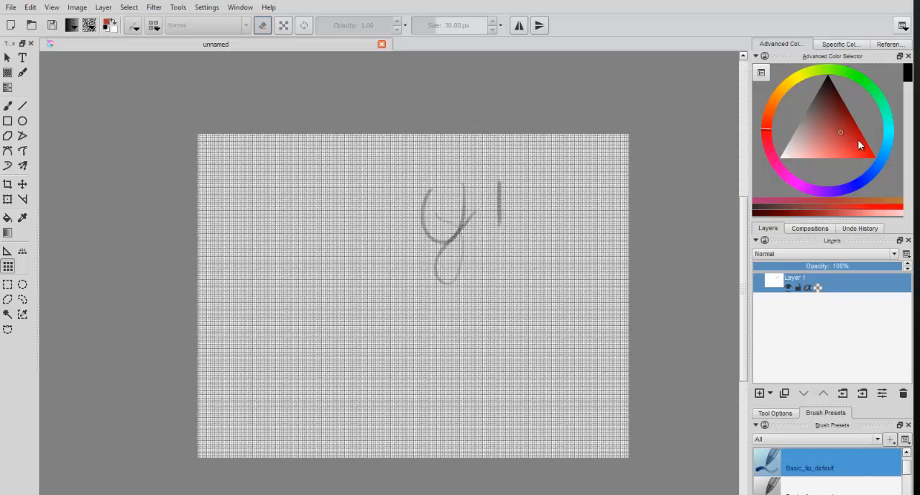
pyautogui.click(875, 168)
pyautogui.click(874, 170)
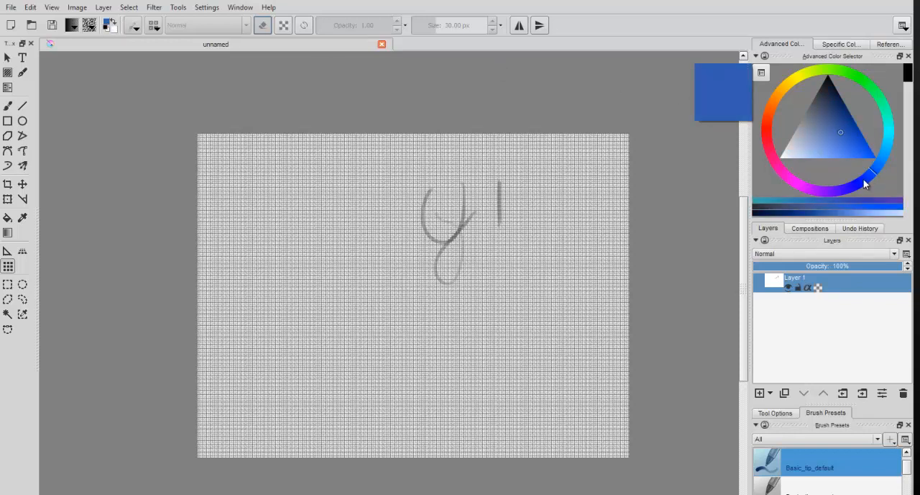
pyautogui.click(864, 179)
pyautogui.click(837, 149)
pyautogui.moveTo(838, 148)
pyautogui.mouseDown()
pyautogui.moveTo(817, 138)
pyautogui.moveTo(829, 106)
pyautogui.moveTo(842, 130)
pyautogui.moveTo(813, 145)
pyautogui.mouseUp()
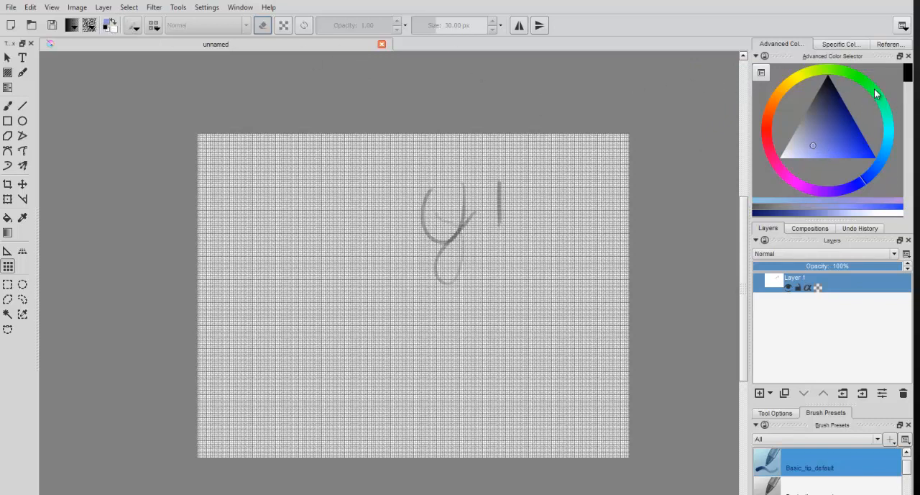
# Step: Change the foreground color to a medium teal using the hue ring and triangle of the Advanced Color Selector
pyautogui.moveTo(878, 95); pyautogui.dragTo(890, 128)
pyautogui.moveTo(820, 146)
pyautogui.mouseDown()
pyautogui.moveTo(822, 115)
pyautogui.moveTo(838, 141)
pyautogui.mouseUp()
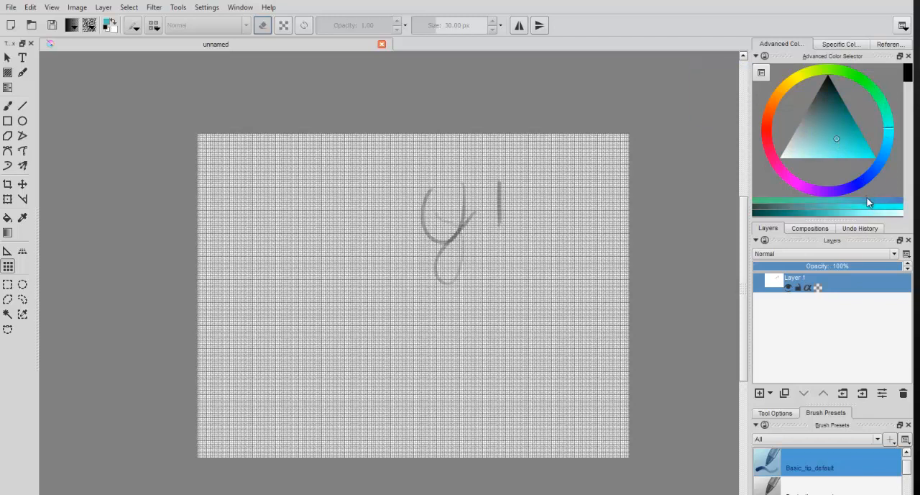
# Step: Look through the Compositions and Undo History dockers, and enlarge the Brush Presets docker below them
pyautogui.click(806, 229)
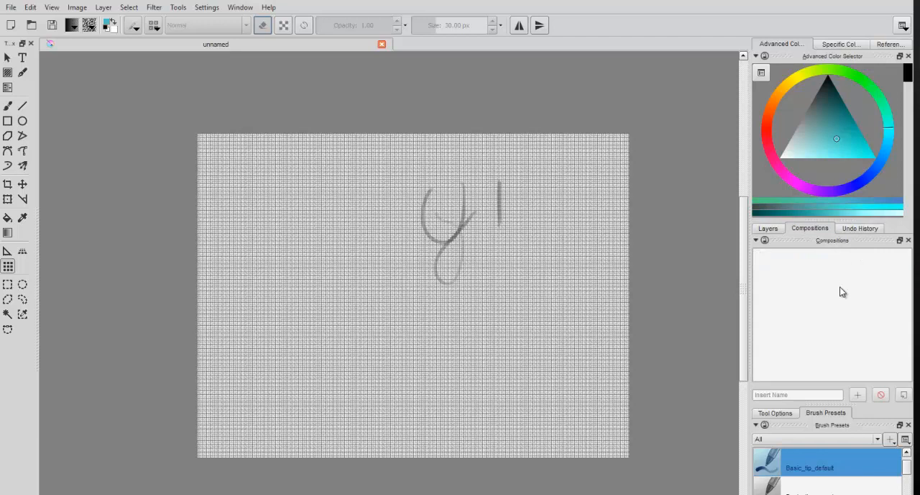
pyautogui.click(862, 230)
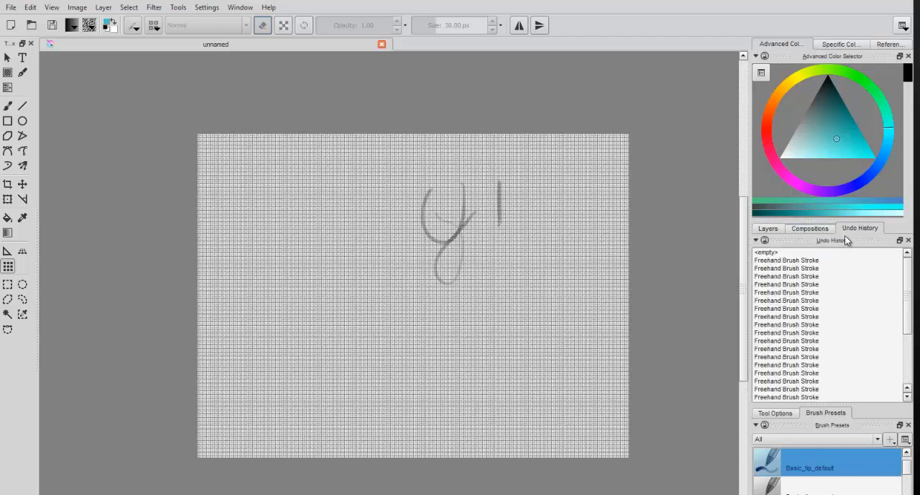
pyautogui.moveTo(908, 274); pyautogui.dragTo(912, 320)
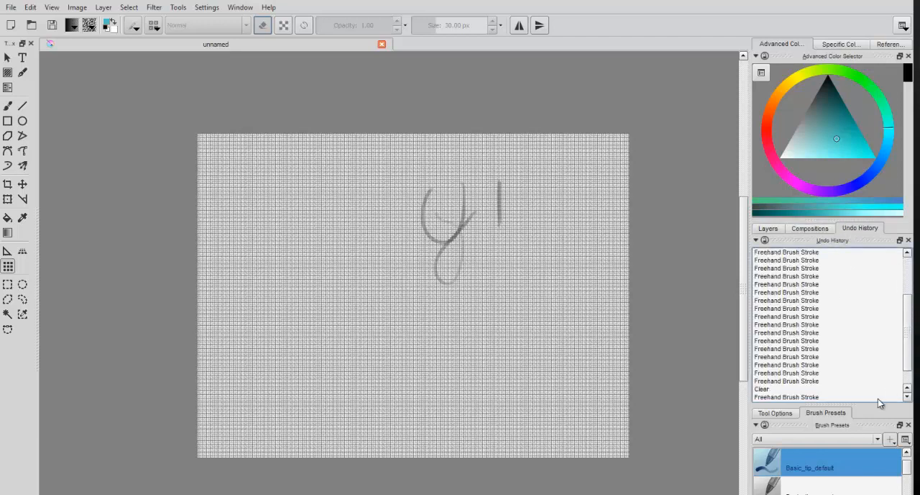
pyautogui.moveTo(827, 403); pyautogui.dragTo(831, 329)
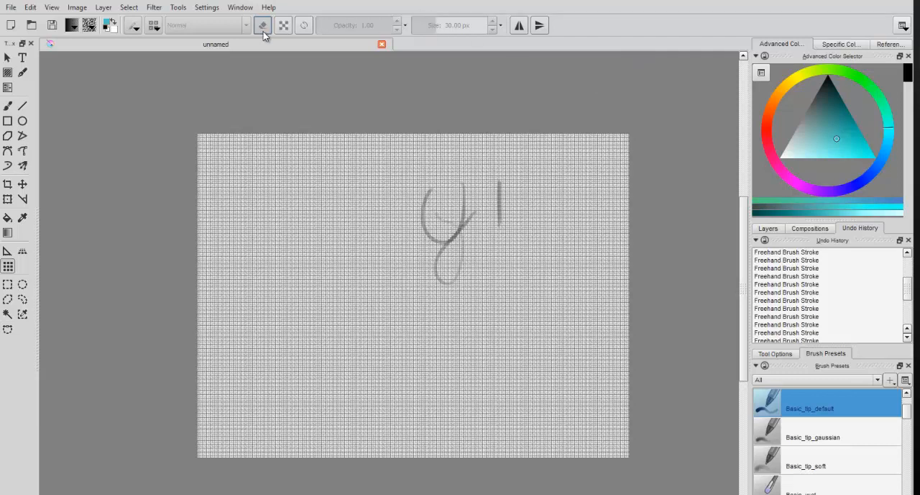
# Step: Look at the additional brush sliders for opacity and flow beneath the brush size setting, and close them
pyautogui.click(501, 26)
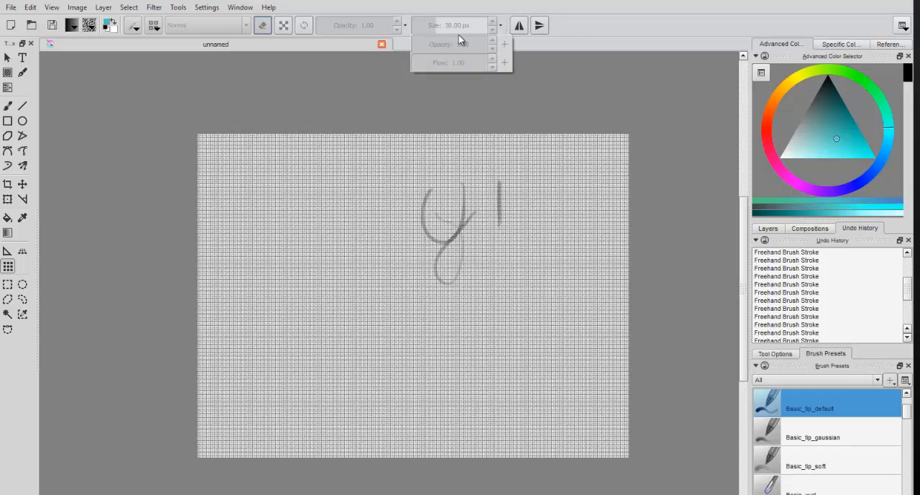
pyautogui.click(644, 34)
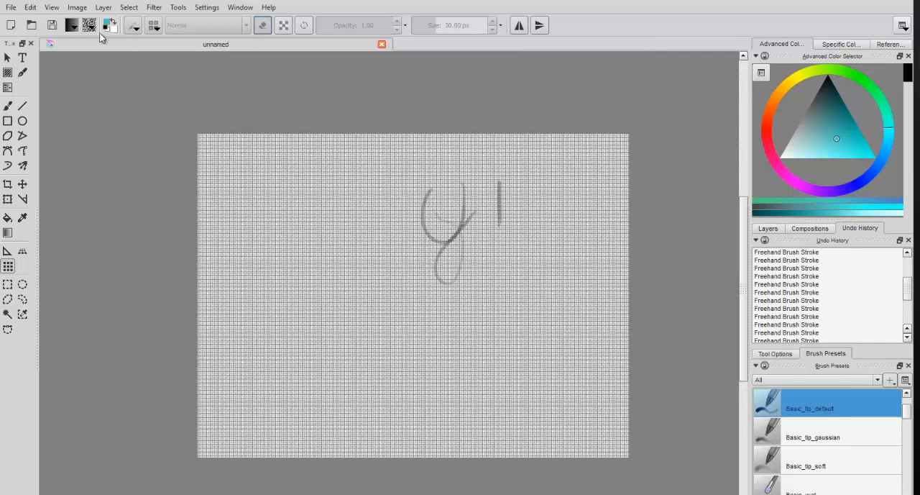